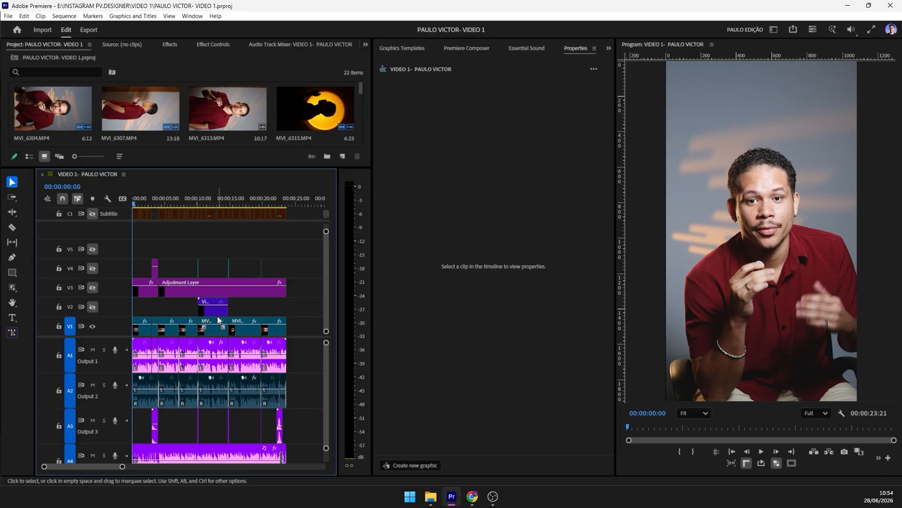
Step: Return the playhead to the sequence start and zoom the timeline so all clips fit in view
{"action": "left_click_drag", "start_coordinate": [219, 195], "coordinate": [125, 208]}
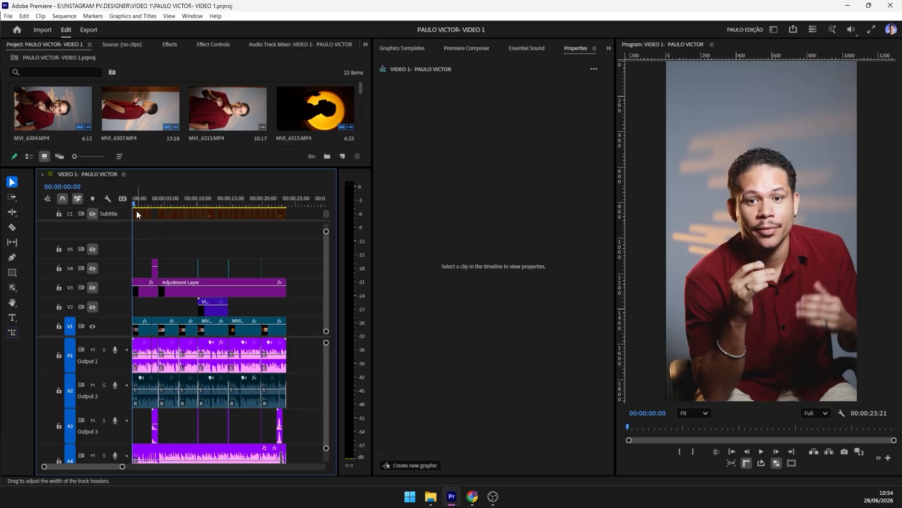
{"action": "mouse_move", "coordinate": [494, 498]}
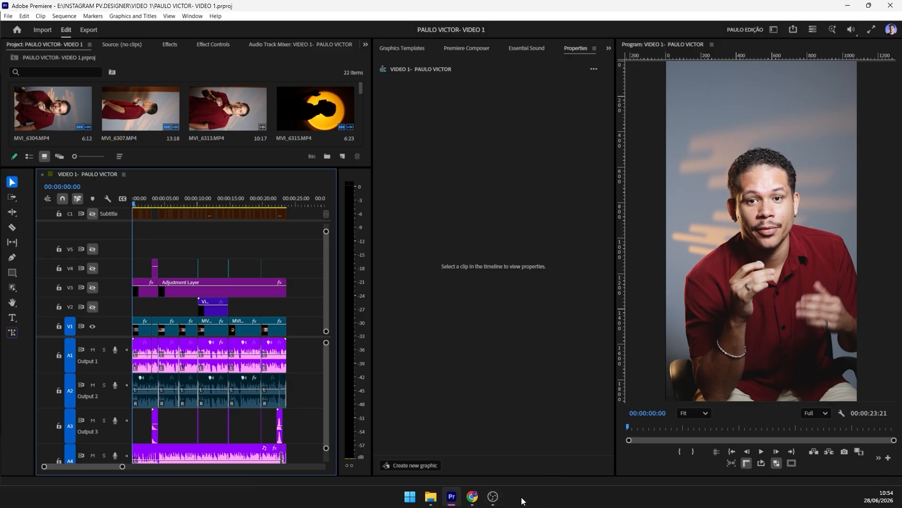
{"action": "left_click_drag", "start_coordinate": [215, 199], "coordinate": [114, 252]}
{"action": "left_click_drag", "start_coordinate": [153, 204], "coordinate": [131, 237]}
{"action": "left_click_drag", "start_coordinate": [122, 467], "coordinate": [113, 467]}
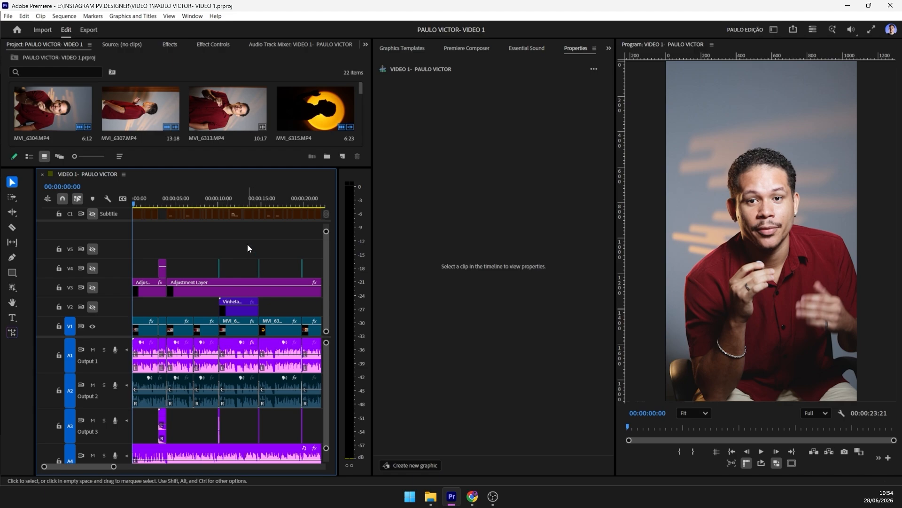
Step: Switch to the Google Docs document and review its list of editing stages
{"action": "left_click", "coordinate": [165, 204]}
{"action": "key", "text": "alt+Tab"}
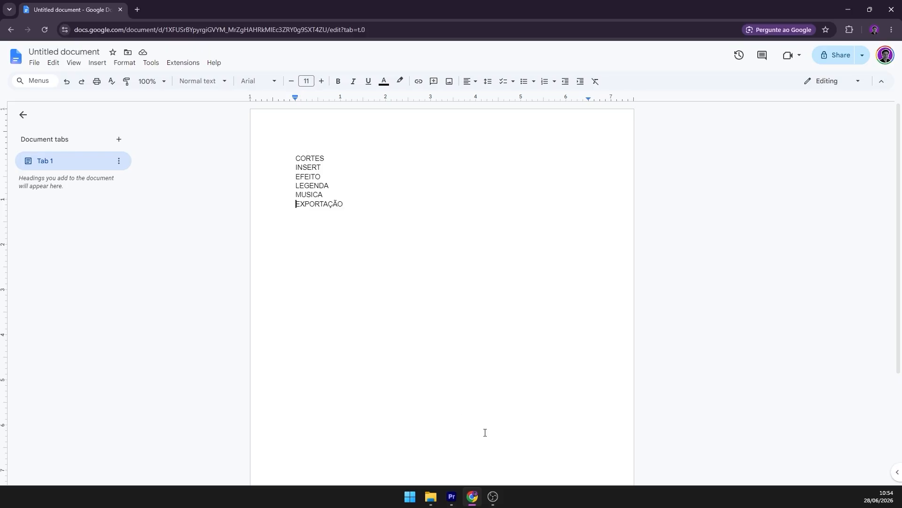
Step: Switch back to Premiere, play the sequence through to its end, and return the playhead to the start
{"action": "left_click", "coordinate": [451, 496]}
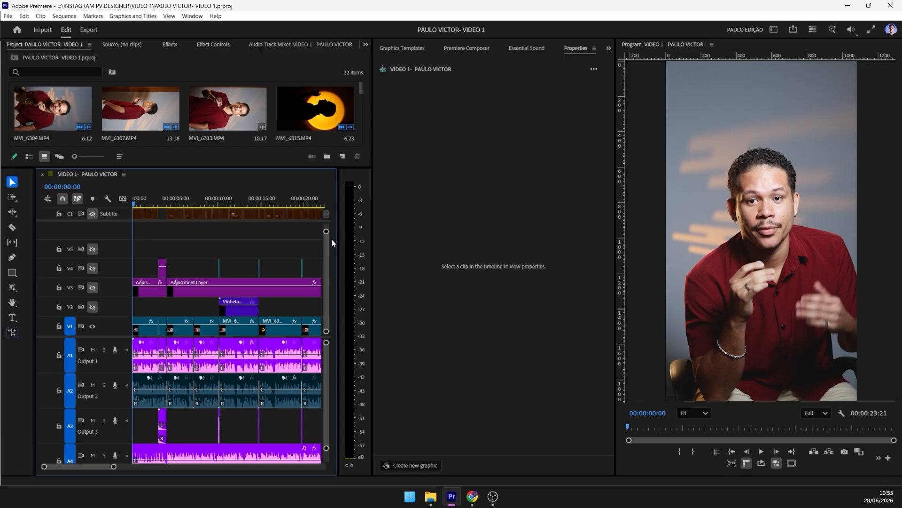
{"action": "key", "text": "space"}
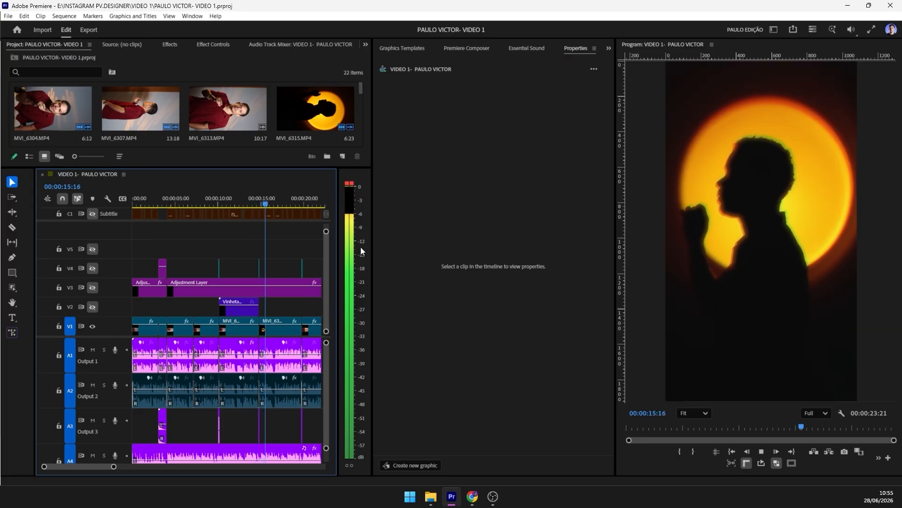
{"action": "scroll", "coordinate": [218, 298], "scroll_direction": "down", "scroll_amount": 5}
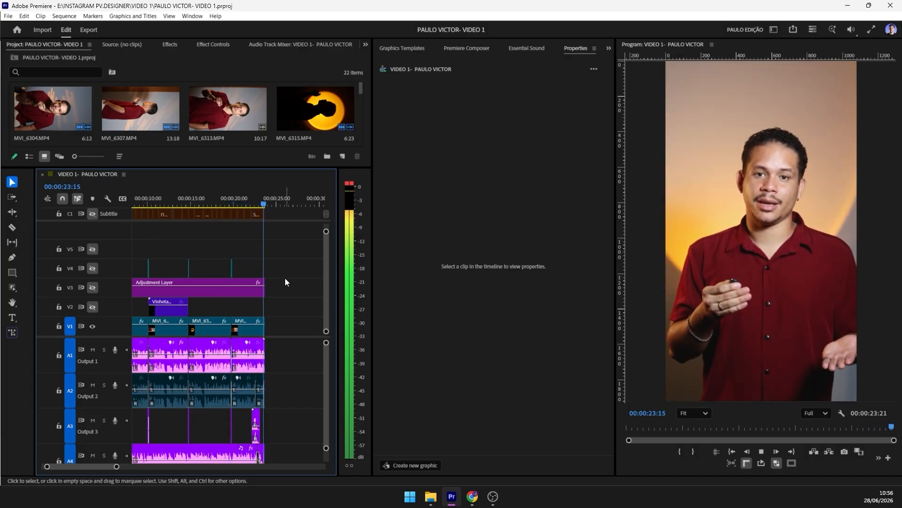
{"action": "left_click_drag", "start_coordinate": [263, 203], "coordinate": [111, 266]}
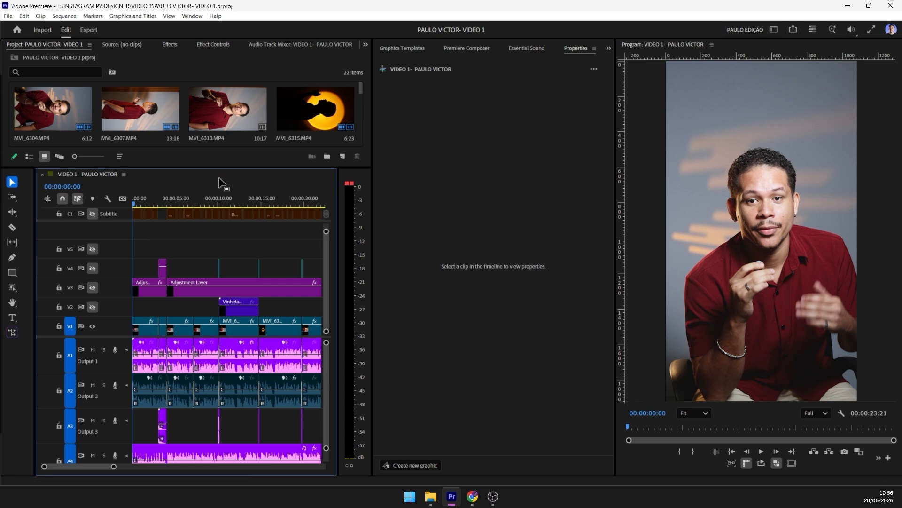
{"action": "left_click_drag", "start_coordinate": [238, 192], "coordinate": [132, 204]}
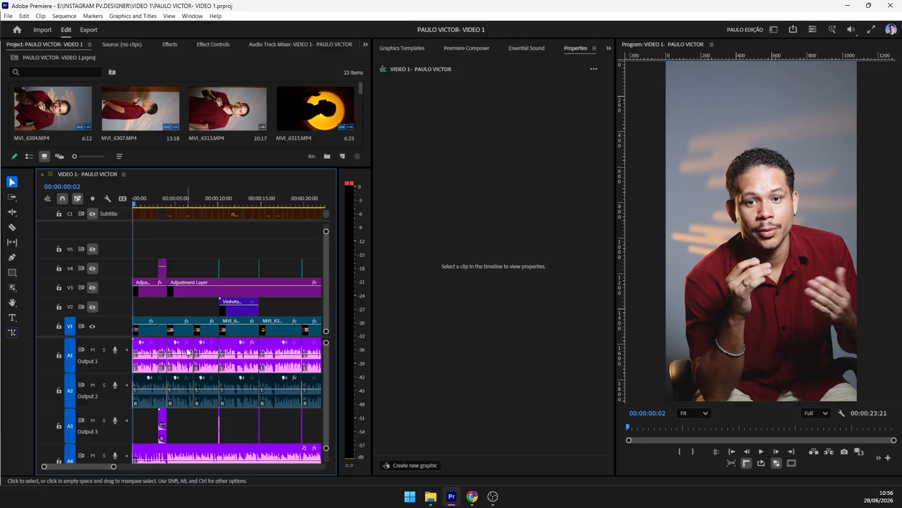
Step: Highlight the INSERT line in the Google Docs list and return to Premiere
{"action": "left_click", "coordinate": [472, 496]}
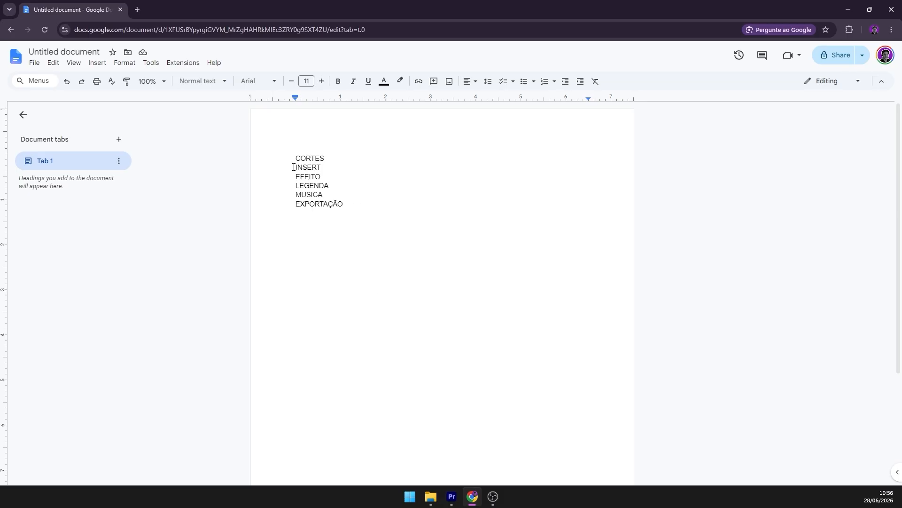
{"action": "left_click_drag", "start_coordinate": [294, 168], "coordinate": [324, 168]}
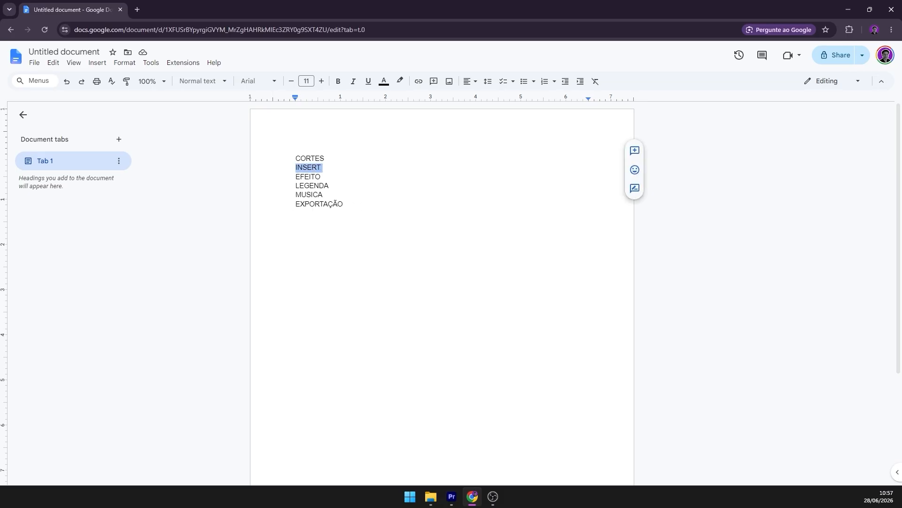
{"action": "left_click", "coordinate": [452, 496]}
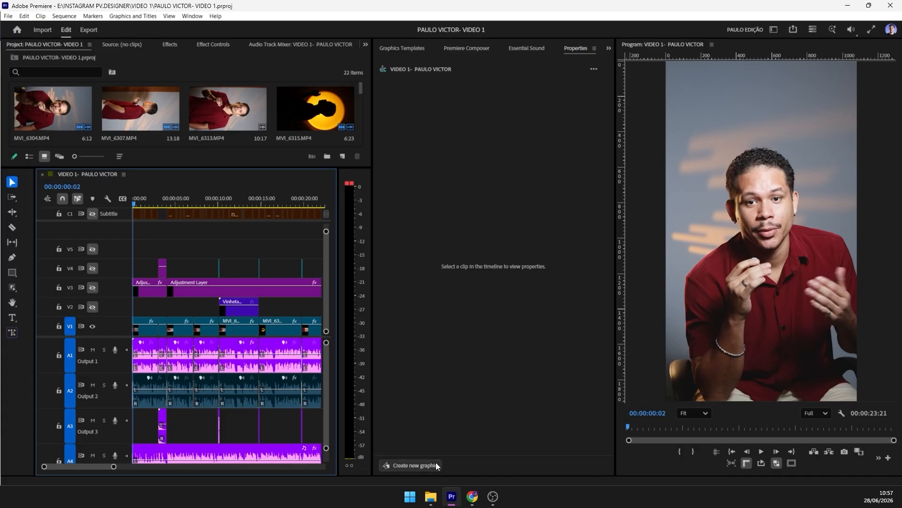
{"action": "left_click", "coordinate": [17, 30]}
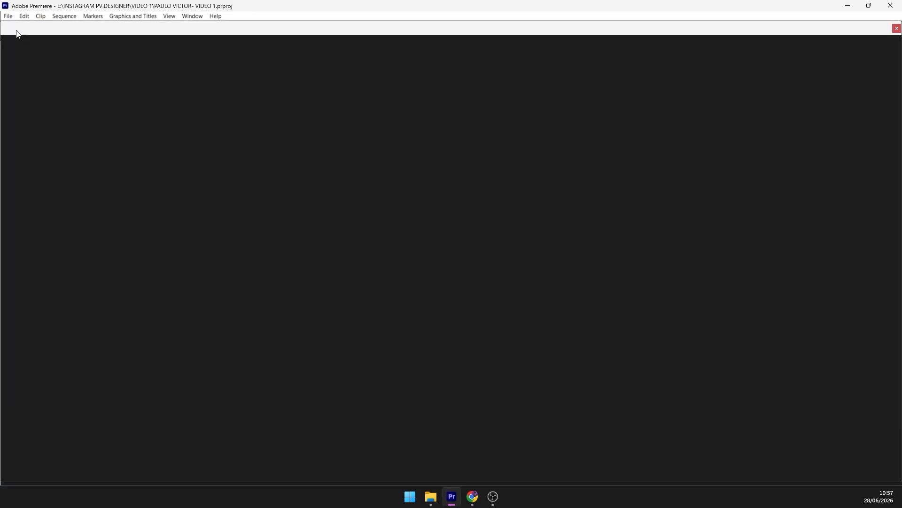
{"action": "left_click", "coordinate": [472, 499]}
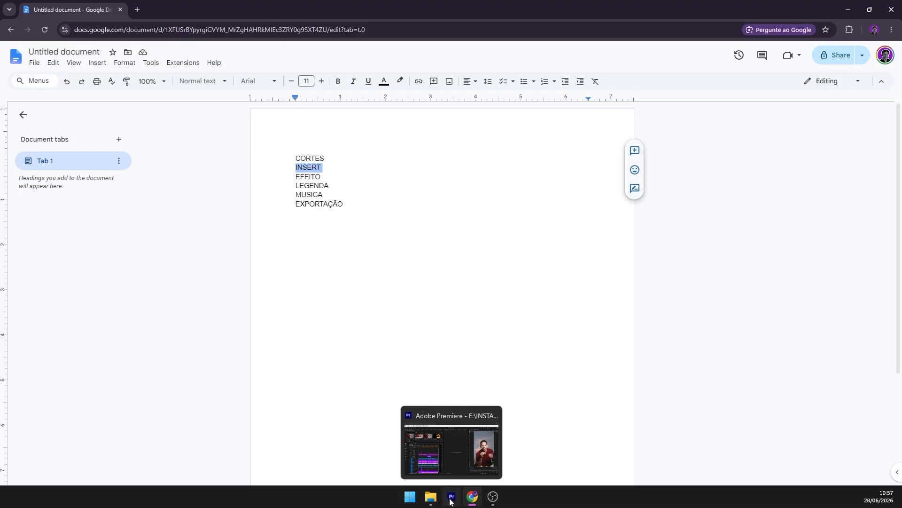
{"action": "left_click", "coordinate": [450, 501]}
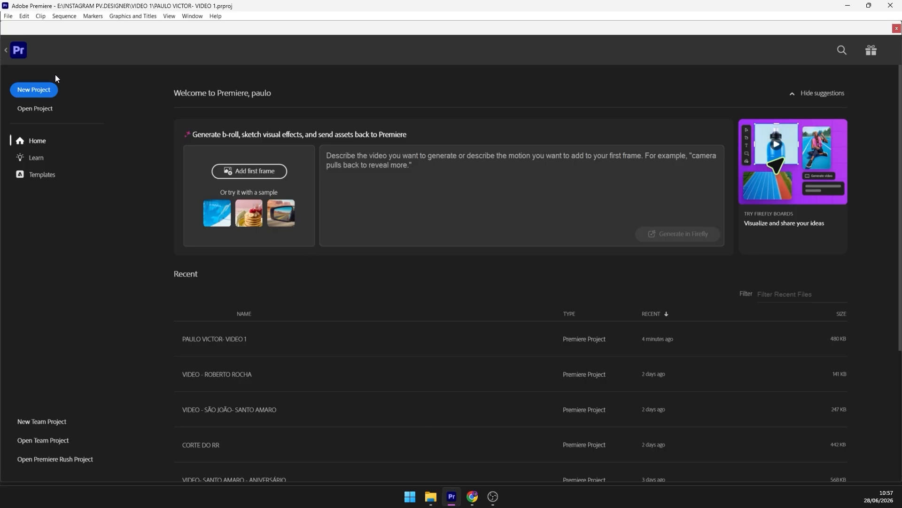
{"action": "left_click", "coordinate": [5, 50]}
Step: Scrub the sequence to 00:00:10:00
{"action": "left_click_drag", "start_coordinate": [179, 199], "coordinate": [220, 228]}
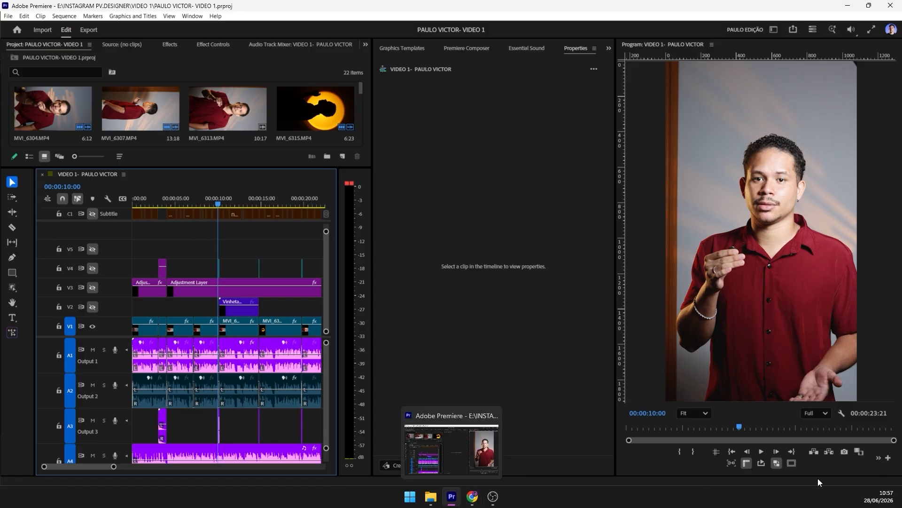
Step: Switch to Chrome, search for pexels in a new tab, and open the Pexels website
{"action": "left_click", "coordinate": [472, 497]}
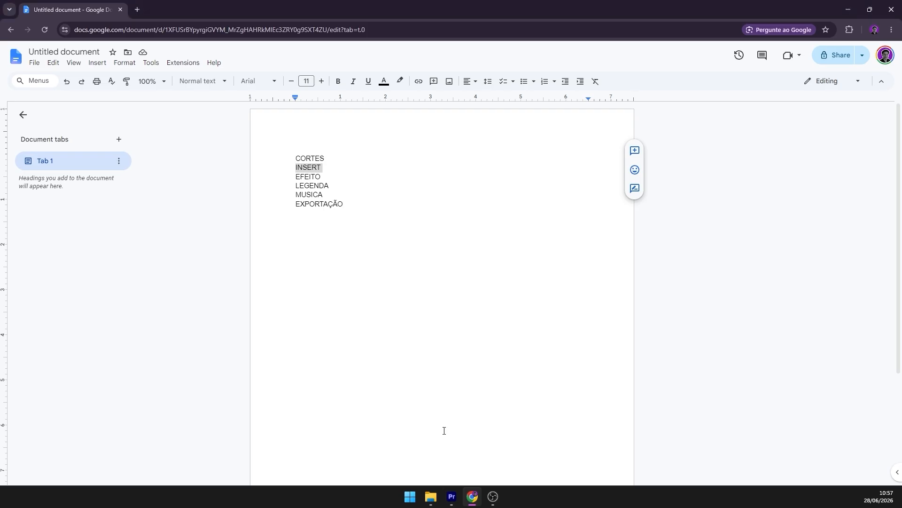
{"action": "left_click", "coordinate": [137, 10]}
{"action": "type", "text": "pexels"}
{"action": "key", "text": "Return"}
{"action": "left_click", "coordinate": [123, 203]}
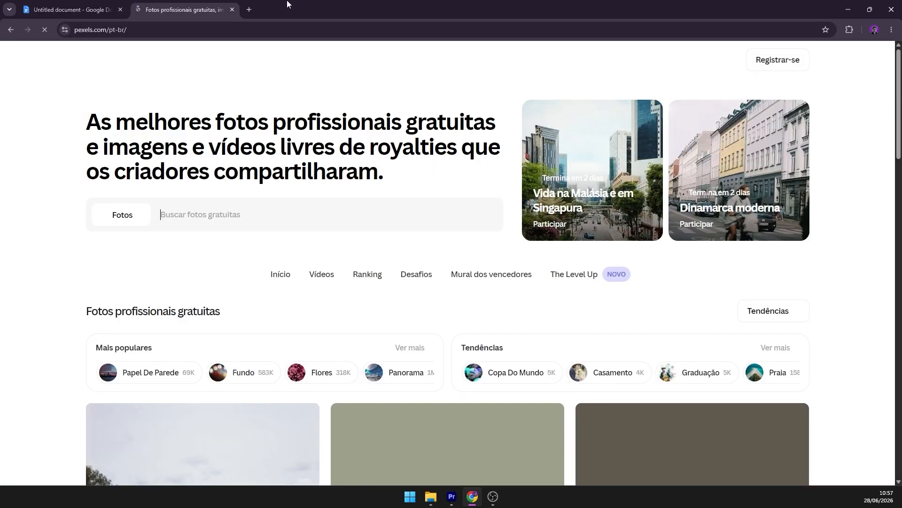
Step: Set the Pexels search to videos and search for "MEDICO"
{"action": "left_click", "coordinate": [122, 215]}
{"action": "left_click", "coordinate": [125, 264]}
{"action": "left_click", "coordinate": [228, 210]}
{"action": "type", "text": "m"}
{"action": "key", "text": "BackSpace"}
{"action": "type", "text": "MEDICO"}
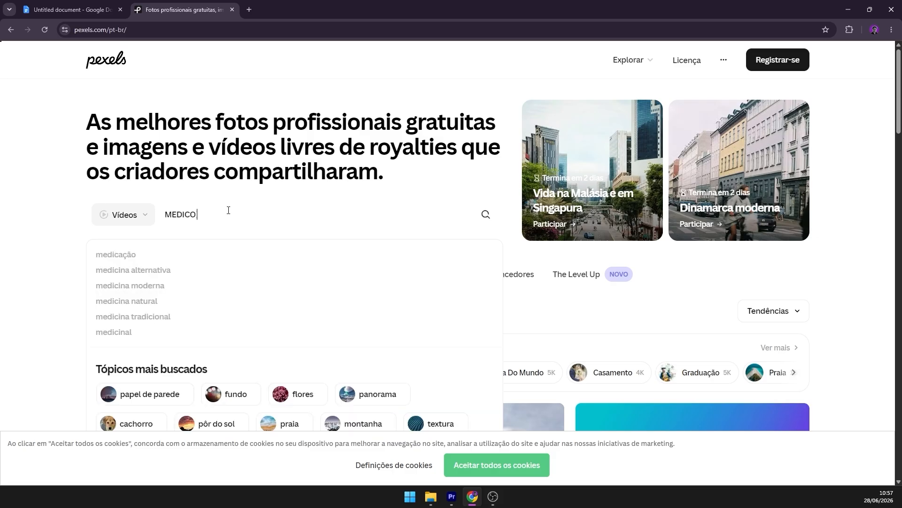
{"action": "key", "text": "Return"}
Step: Browse the Pexels results for doctor footage that could serve as inserts
{"action": "scroll", "coordinate": [371, 228], "scroll_direction": "down", "scroll_amount": 3}
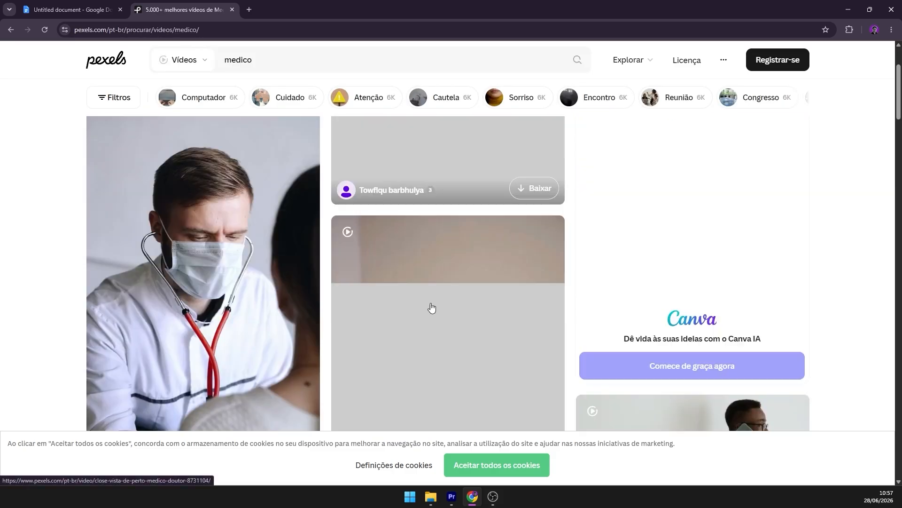
{"action": "scroll", "coordinate": [432, 308], "scroll_direction": "up", "scroll_amount": 3}
{"action": "scroll", "coordinate": [447, 282], "scroll_direction": "down", "scroll_amount": 10}
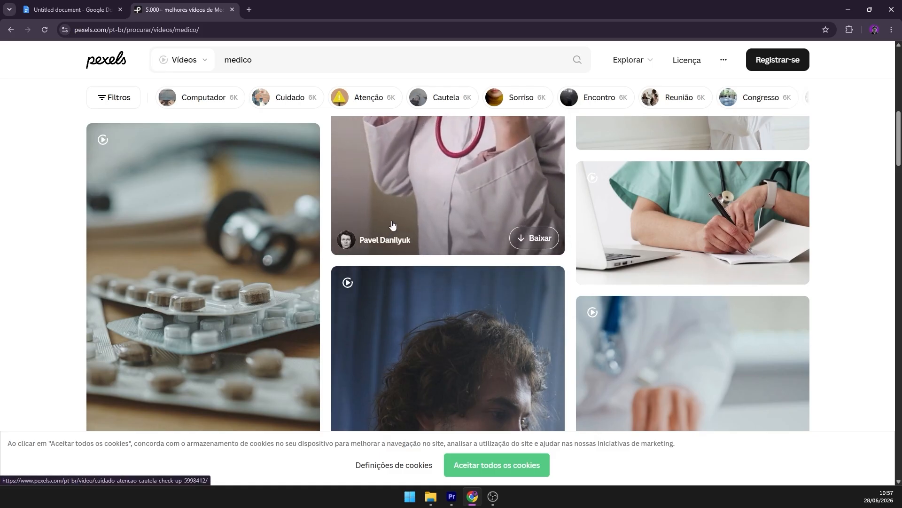
{"action": "scroll", "coordinate": [392, 224], "scroll_direction": "up", "scroll_amount": 3}
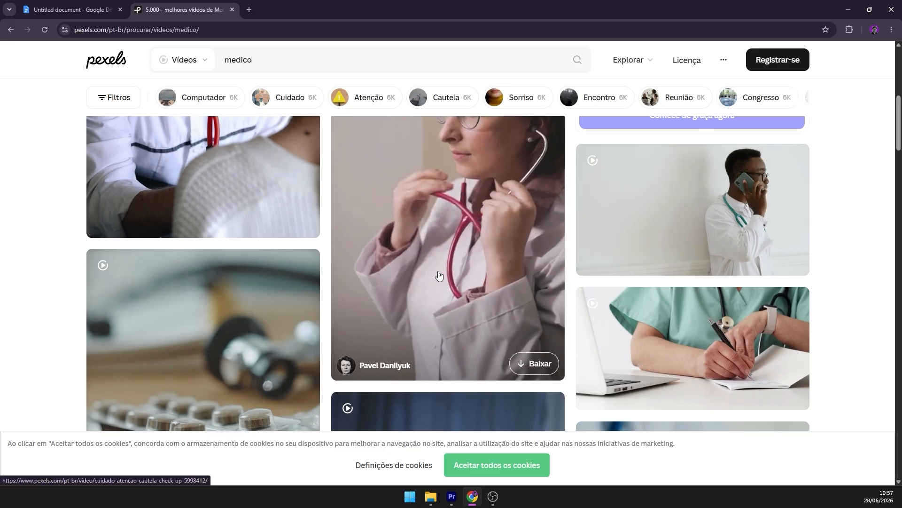
{"action": "scroll", "coordinate": [466, 295], "scroll_direction": "up", "scroll_amount": 1}
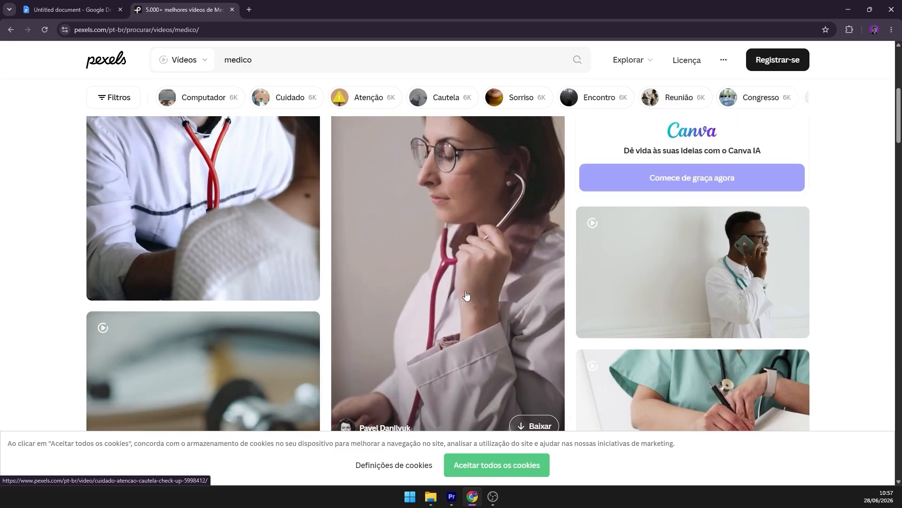
{"action": "scroll", "coordinate": [465, 295], "scroll_direction": "up", "scroll_amount": 2}
{"action": "scroll", "coordinate": [470, 291], "scroll_direction": "down", "scroll_amount": 3}
{"action": "scroll", "coordinate": [329, 267], "scroll_direction": "up", "scroll_amount": 4}
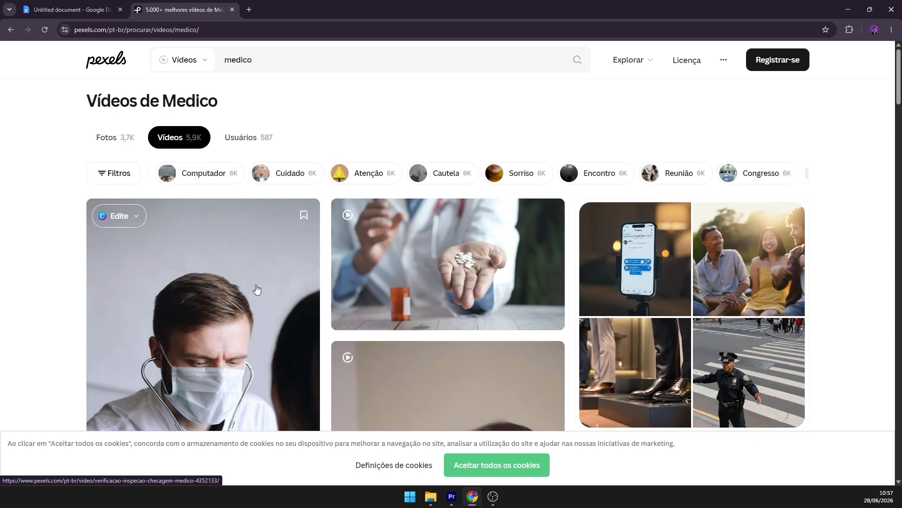
{"action": "scroll", "coordinate": [267, 285], "scroll_direction": "down", "scroll_amount": 3}
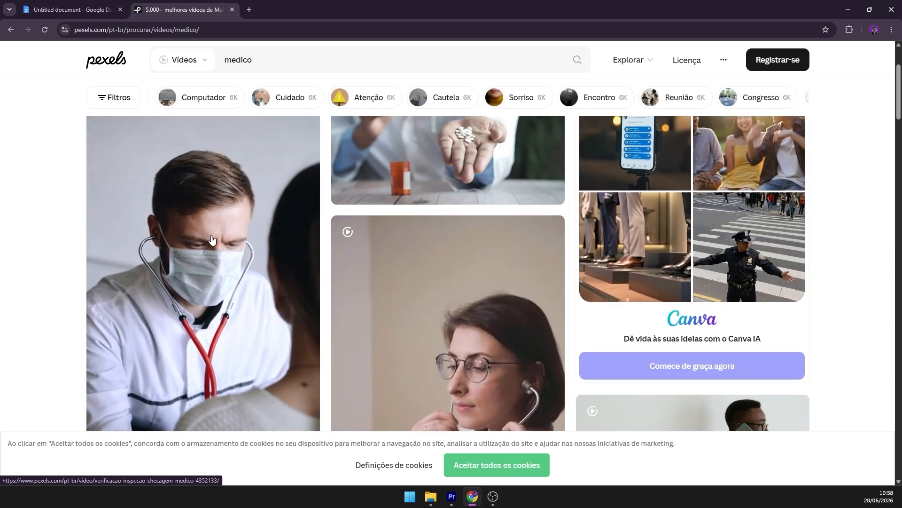
{"action": "scroll", "coordinate": [211, 242], "scroll_direction": "down", "scroll_amount": 5}
{"action": "scroll", "coordinate": [246, 260], "scroll_direction": "up", "scroll_amount": 6}
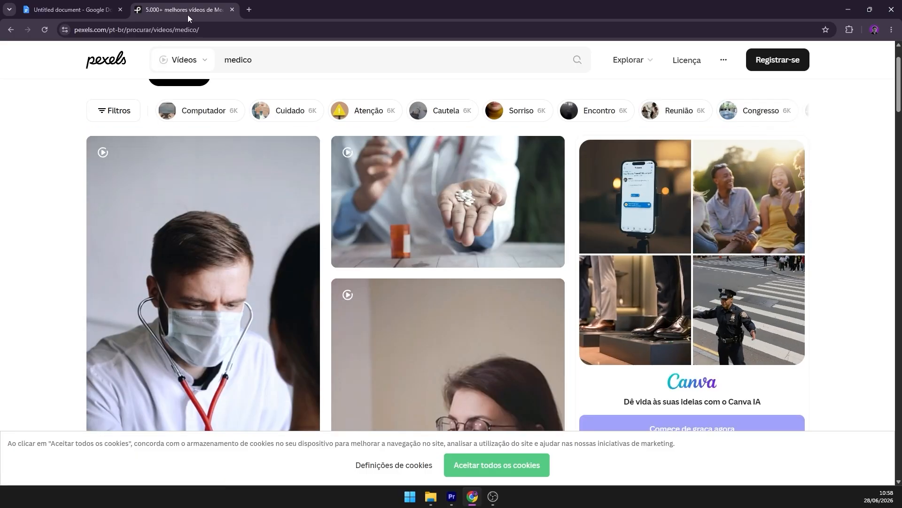
Step: Search for pixabay in a new tab, open the Pixabay website, and add another blank tab
{"action": "key", "text": "ctrl+t"}
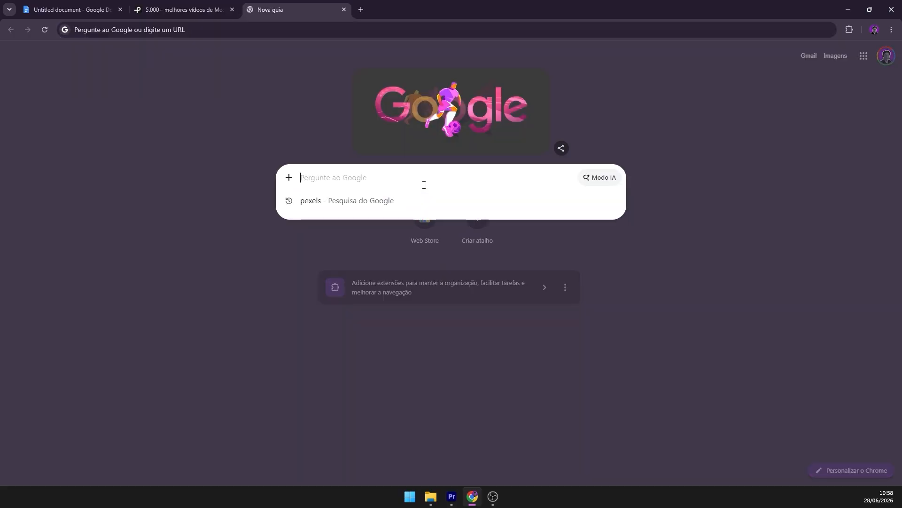
{"action": "type", "text": "pixabay"}
{"action": "key", "text": "Return"}
{"action": "left_click", "coordinate": [235, 145]}
{"action": "left_click", "coordinate": [360, 9]}
{"action": "left_click", "coordinate": [286, 5]}
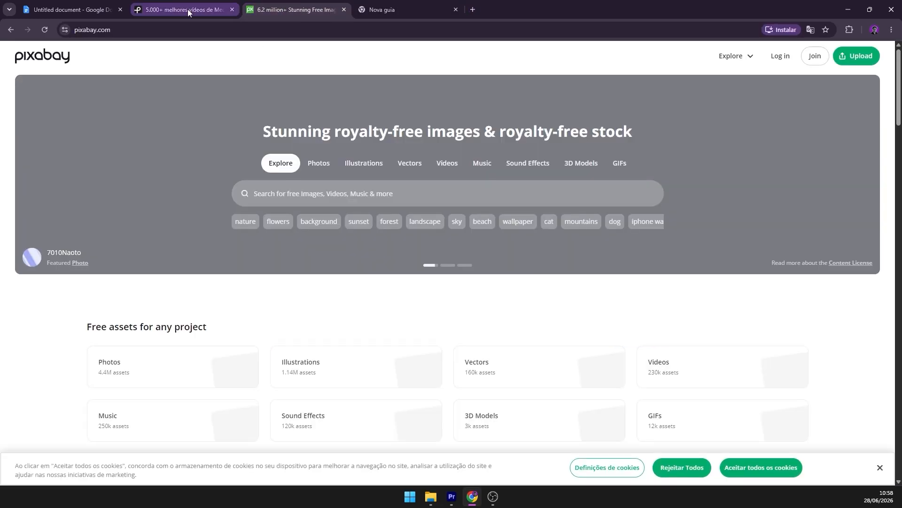
Step: Return to the Pexels tab and look through the medico videos again
{"action": "left_click", "coordinate": [179, 2]}
{"action": "scroll", "coordinate": [452, 351], "scroll_direction": "down", "scroll_amount": 5}
{"action": "scroll", "coordinate": [510, 329], "scroll_direction": "up", "scroll_amount": 4}
{"action": "left_click", "coordinate": [400, 6]}
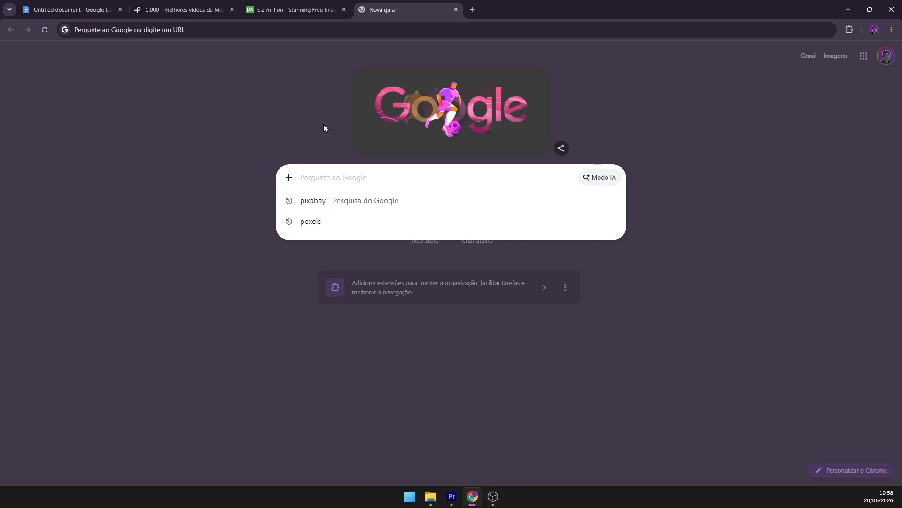
{"action": "left_click", "coordinate": [184, 9]}
{"action": "scroll", "coordinate": [264, 258], "scroll_direction": "down", "scroll_amount": 4}
{"action": "scroll", "coordinate": [264, 258], "scroll_direction": "down", "scroll_amount": 3}
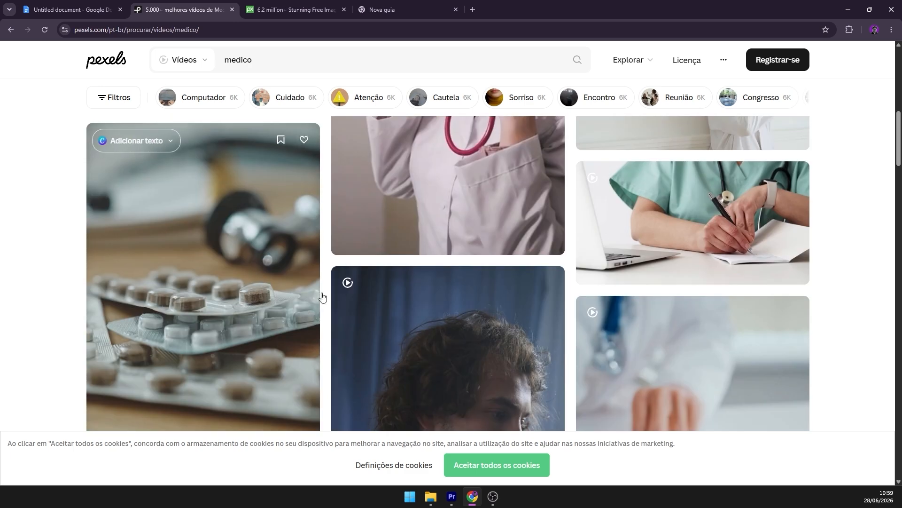
{"action": "scroll", "coordinate": [470, 263], "scroll_direction": "down", "scroll_amount": 4}
{"action": "scroll", "coordinate": [473, 254], "scroll_direction": "up", "scroll_amount": 5}
{"action": "scroll", "coordinate": [473, 254], "scroll_direction": "up", "scroll_amount": 6}
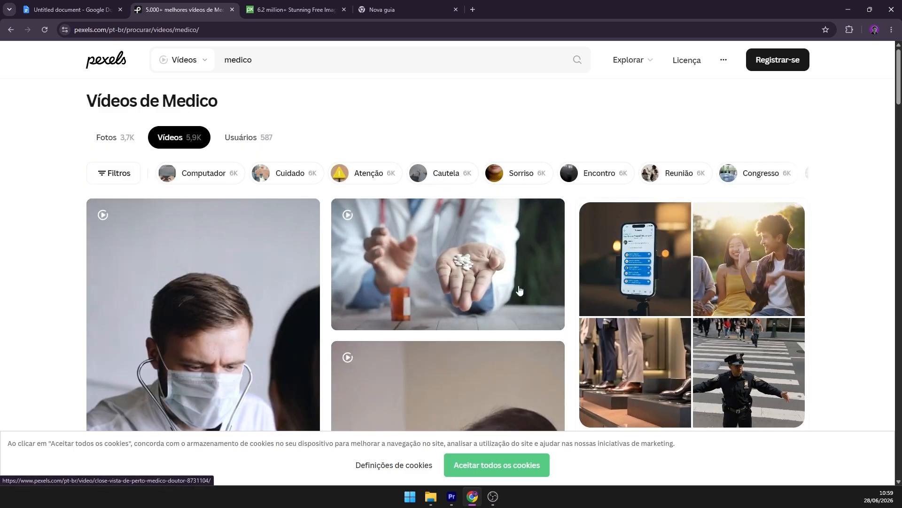
Step: Search Google for "GIPHY" in the blank tab and open the GIPHY website
{"action": "left_click", "coordinate": [378, 10]}
{"action": "left_click", "coordinate": [374, 175]}
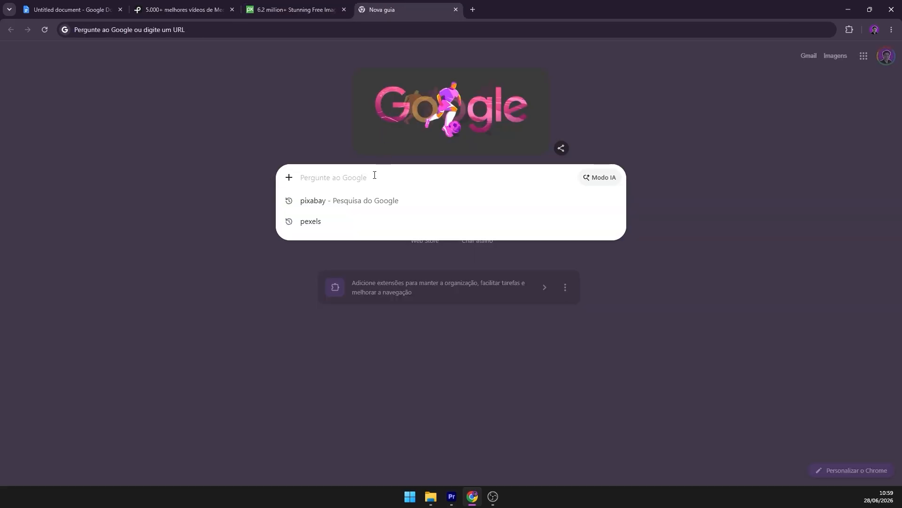
{"action": "type", "text": "GIPHY"}
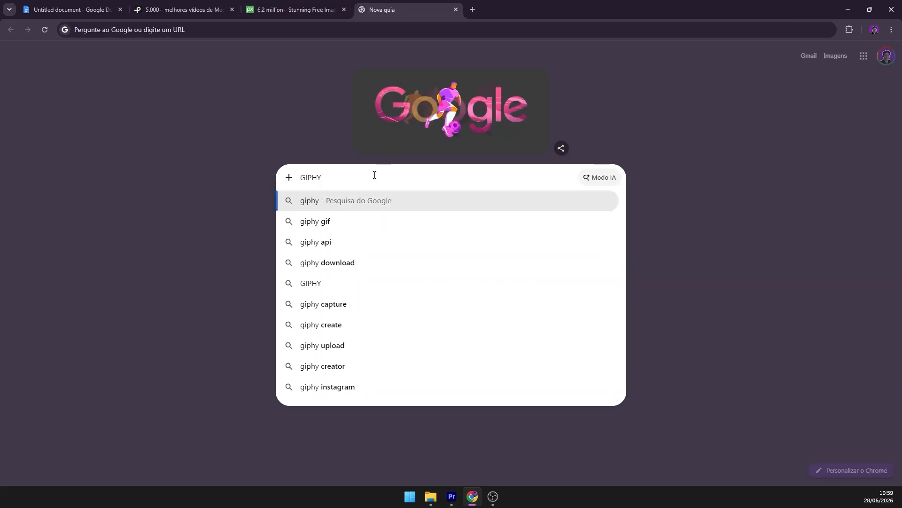
{"action": "key", "text": "Return"}
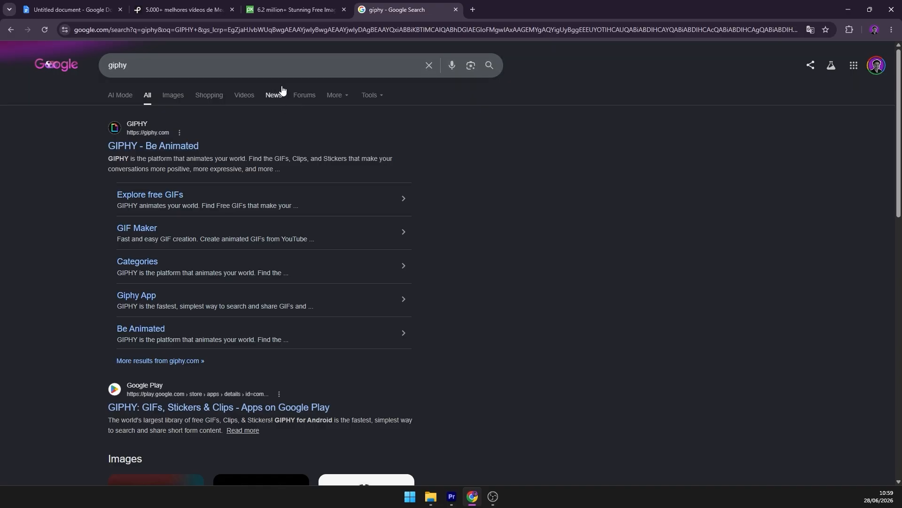
{"action": "left_click", "coordinate": [167, 150]}
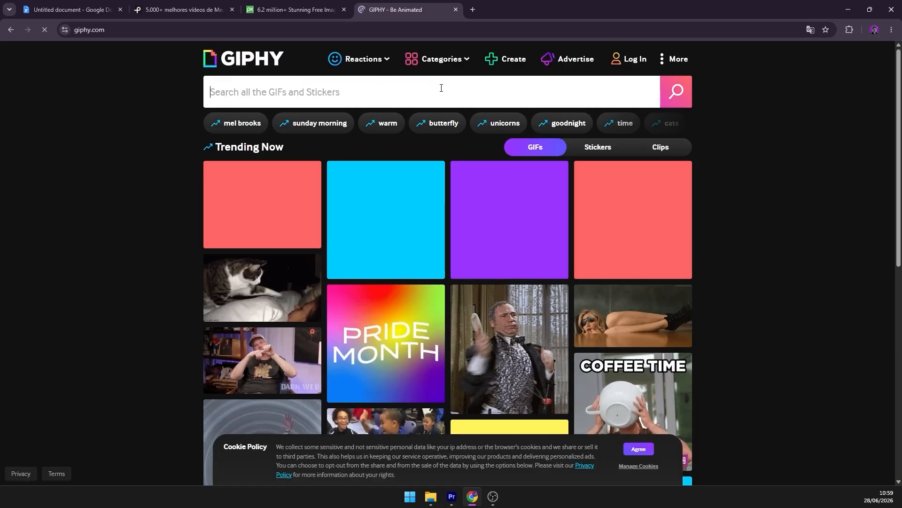
Step: Search GIPHY for MEDICO and look through the resulting GIFs
{"action": "type", "text": "MEDICO"}
{"action": "key", "text": "Return"}
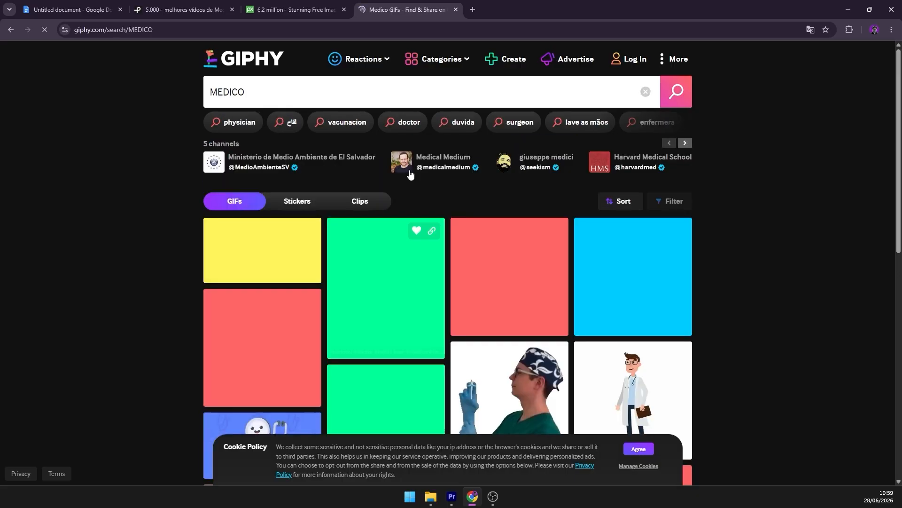
{"action": "scroll", "coordinate": [357, 170], "scroll_direction": "down", "scroll_amount": 3}
{"action": "scroll", "coordinate": [371, 141], "scroll_direction": "up", "scroll_amount": 1}
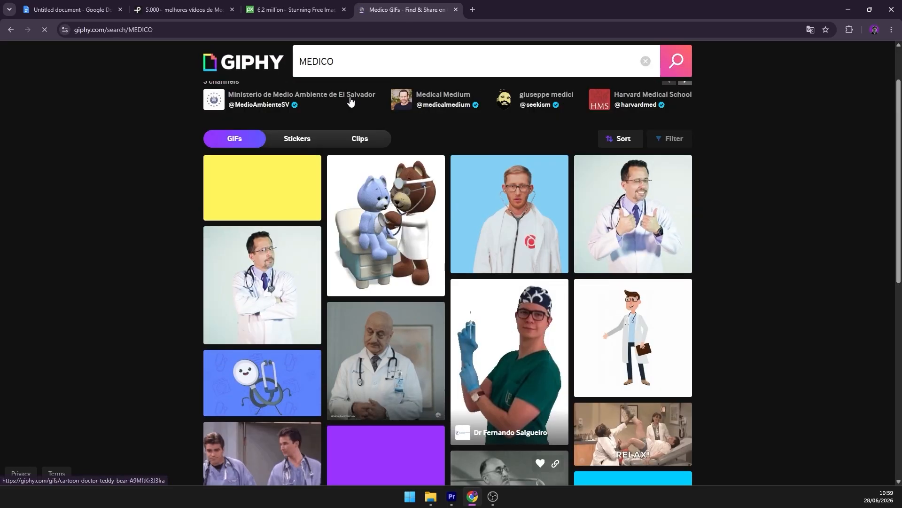
Step: Change the GIPHY search to DOCTOR and browse the GIFs as possible inserts
{"action": "double_click", "coordinate": [316, 62]}
{"action": "type", "text": "DO"}
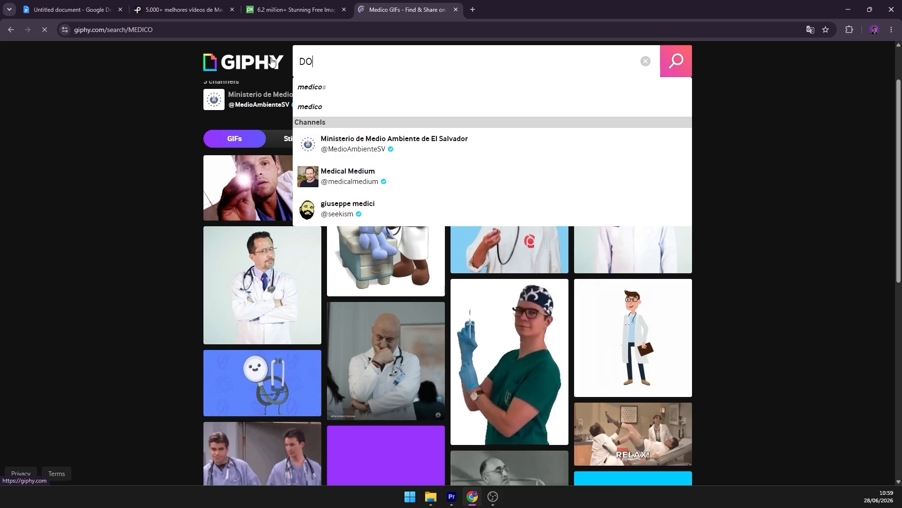
{"action": "type", "text": "CTOR"}
{"action": "key", "text": "Return"}
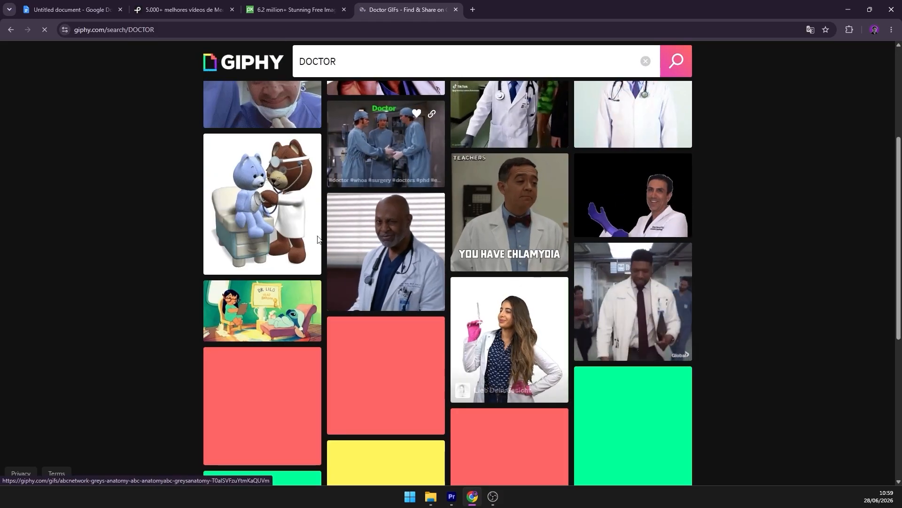
{"action": "scroll", "coordinate": [376, 240], "scroll_direction": "up", "scroll_amount": 3}
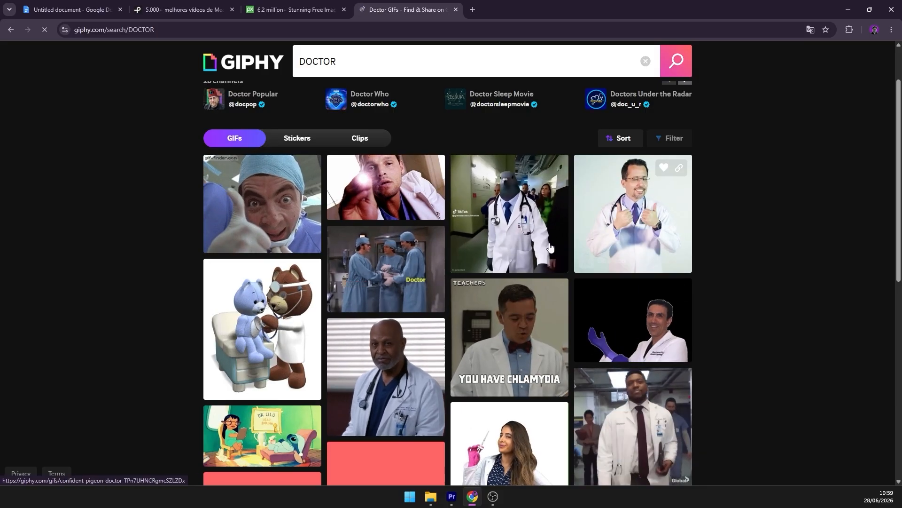
{"action": "scroll", "coordinate": [532, 348], "scroll_direction": "down", "scroll_amount": 4}
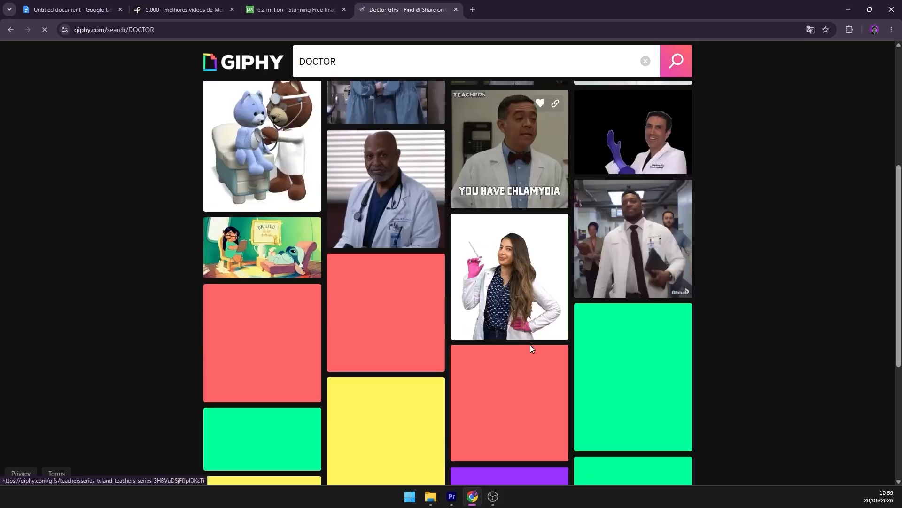
{"action": "scroll", "coordinate": [531, 348], "scroll_direction": "down", "scroll_amount": 1}
{"action": "scroll", "coordinate": [513, 244], "scroll_direction": "up", "scroll_amount": 6}
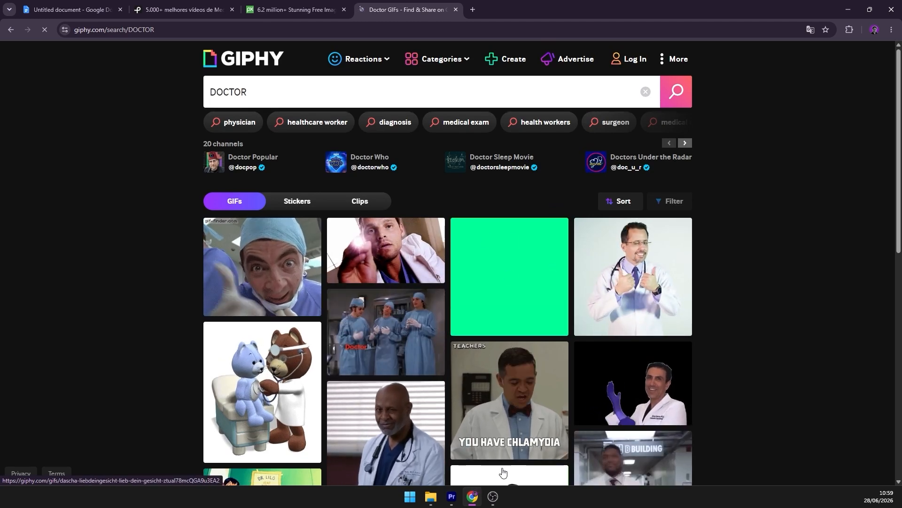
Step: Switch to the Google Docs checklist and strike through the INSERT item
{"action": "mouse_move", "coordinate": [496, 500]}
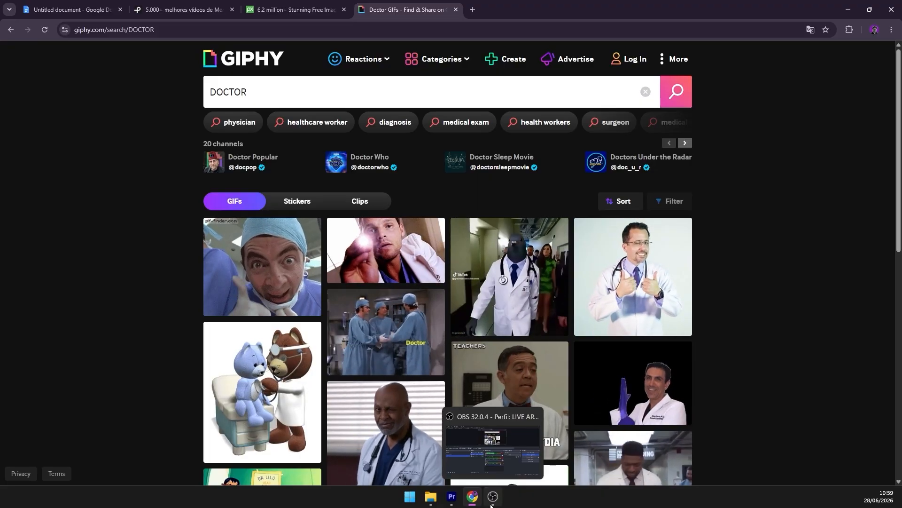
{"action": "left_click", "coordinate": [460, 472]}
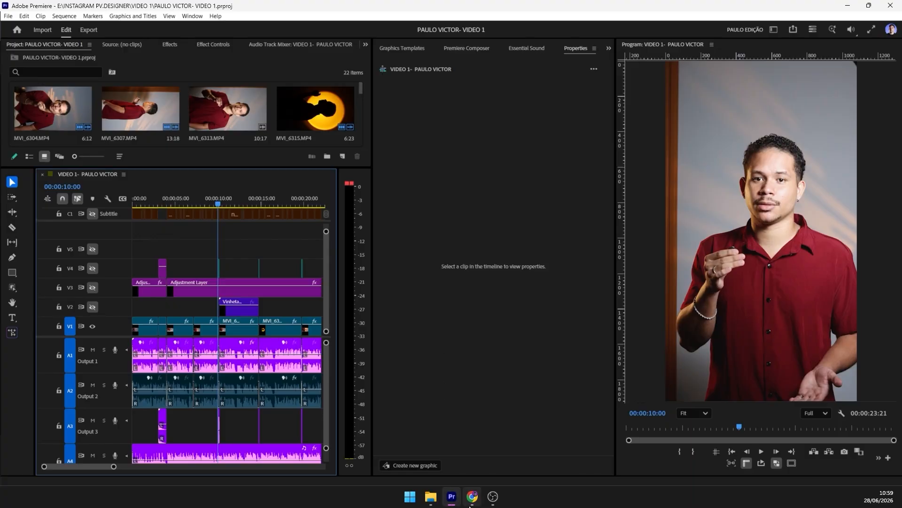
{"action": "left_click", "coordinate": [469, 501]}
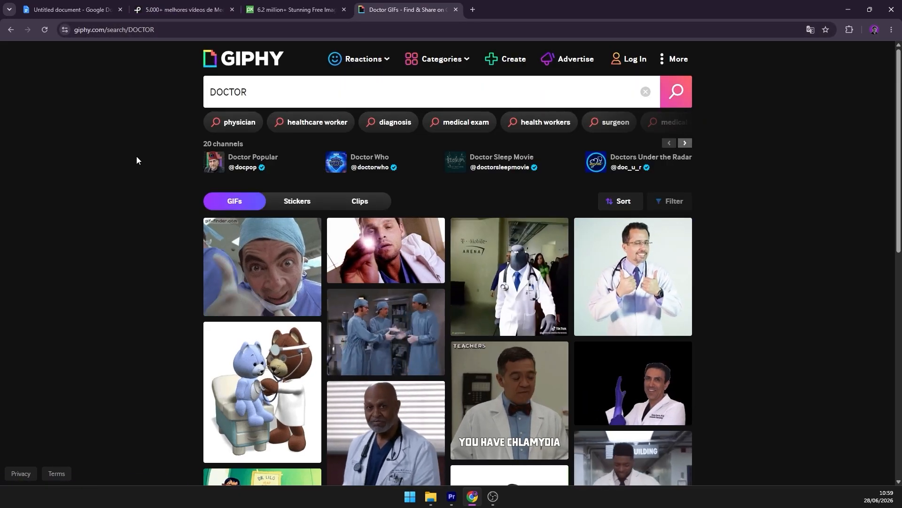
{"action": "key", "text": "alt+Tab"}
{"action": "left_click_drag", "start_coordinate": [320, 165], "coordinate": [298, 177]}
{"action": "key", "text": "alt+shift+5"}
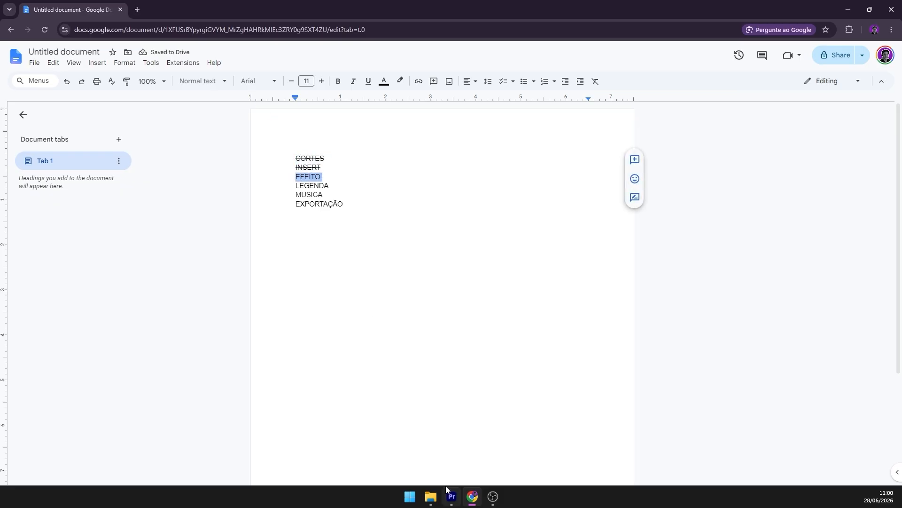
Step: Switch to Premiere and play the black-and-white section of the sequence from 00:00:09:29
{"action": "left_click", "coordinate": [451, 496]}
{"action": "left_click_drag", "start_coordinate": [224, 199], "coordinate": [218, 265]}
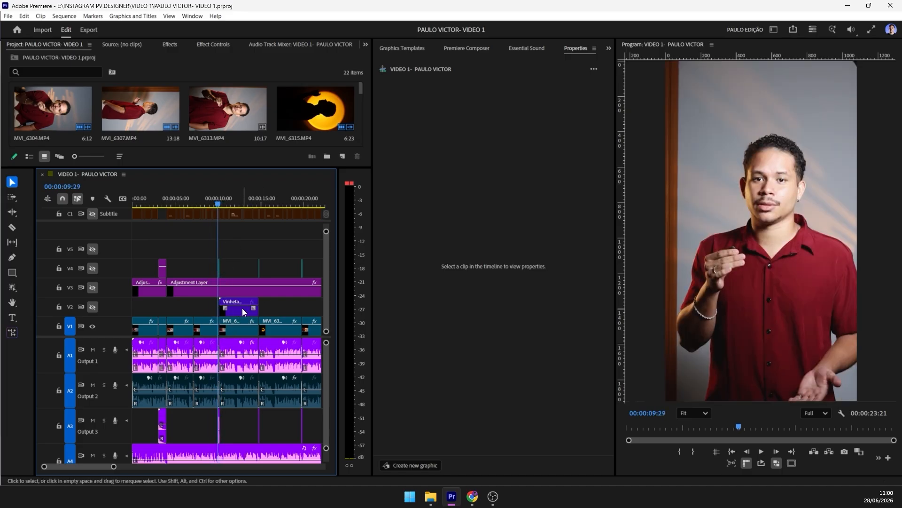
{"action": "key", "text": "space"}
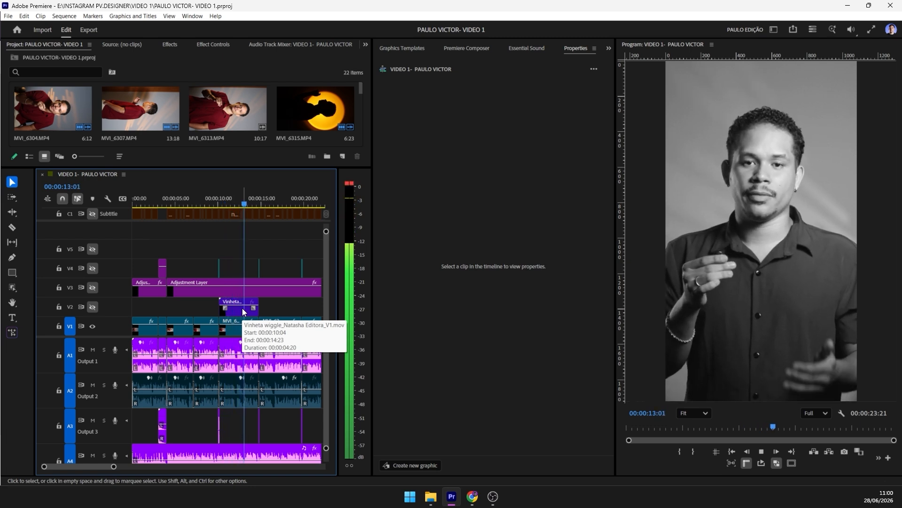
{"action": "key", "text": "space"}
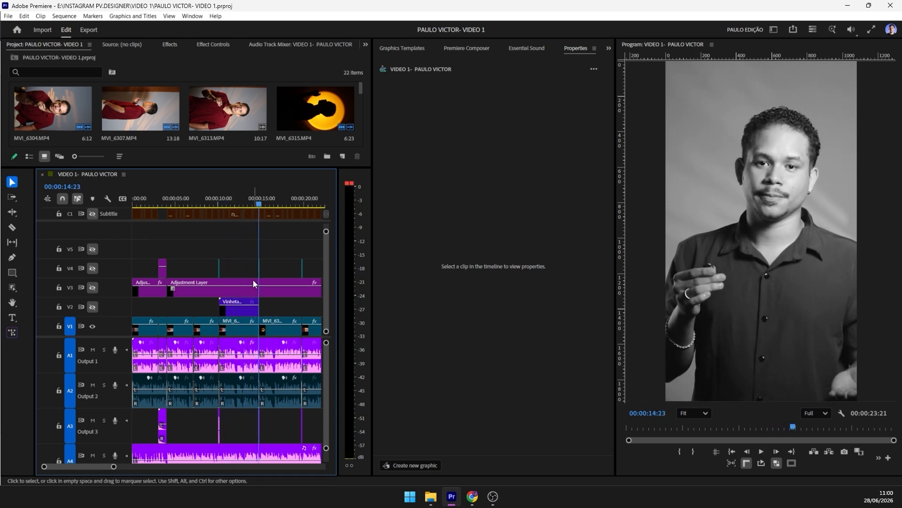
Step: Place the playhead at 00:00:12:22, select the Vinheta wiggle clip, and turn on the output of video track V2
{"action": "key", "text": "Up"}
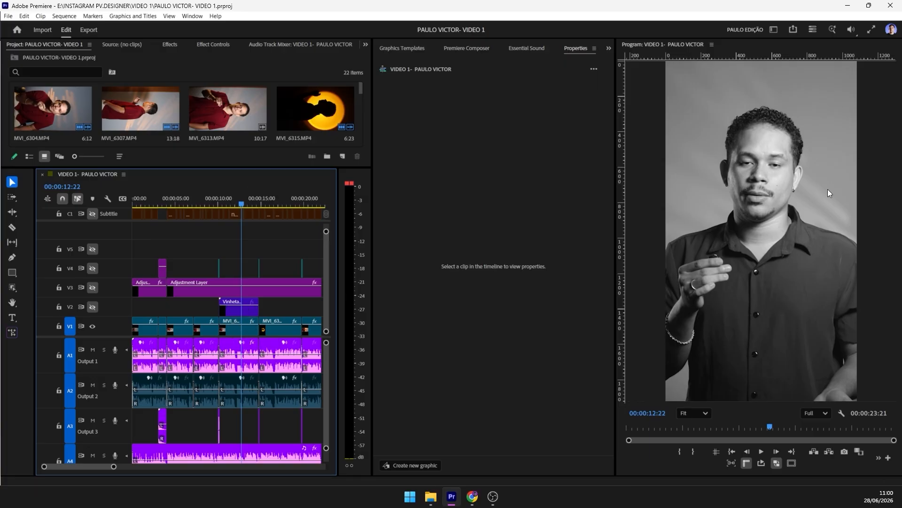
{"action": "left_click", "coordinate": [241, 310]}
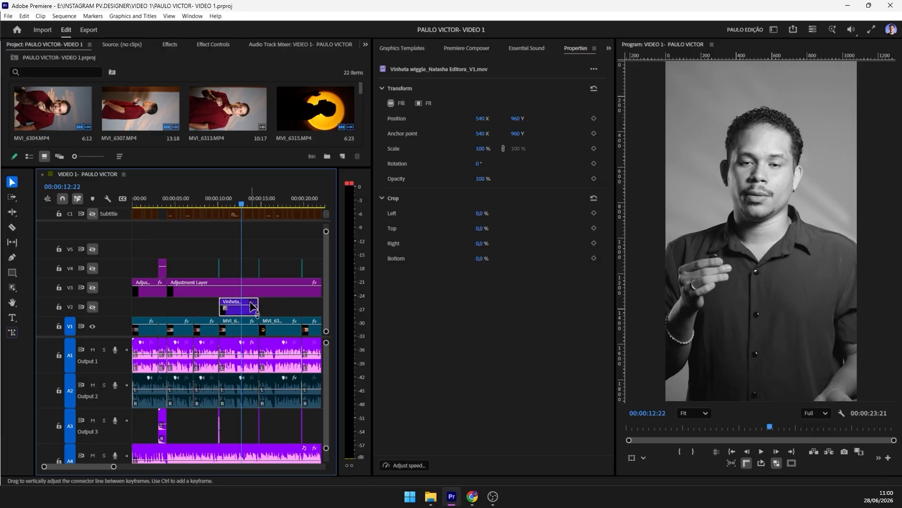
{"action": "left_click", "coordinate": [93, 307]}
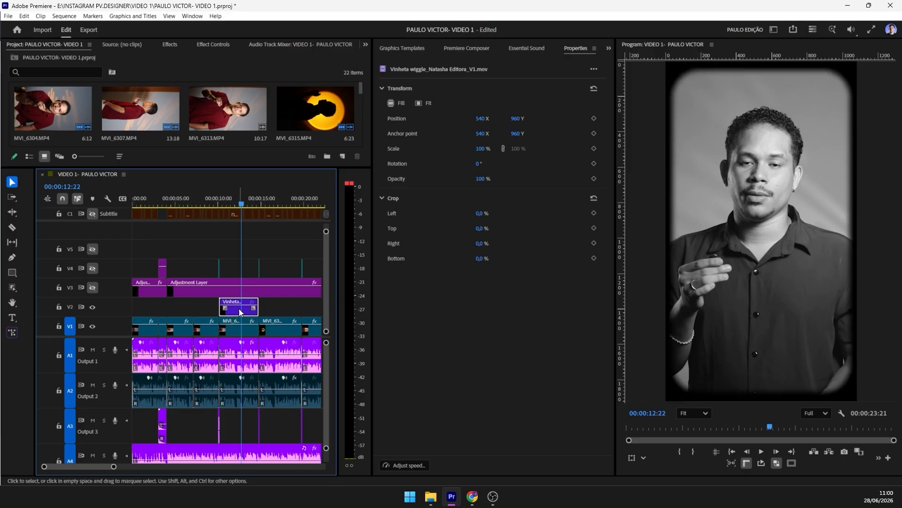
Step: Show the effect controls of the black-and-white MVI_6313.MP4 clip in an enlarged area, with the Motion group collapsed
{"action": "left_click", "coordinate": [235, 334]}
{"action": "left_click", "coordinate": [215, 46]}
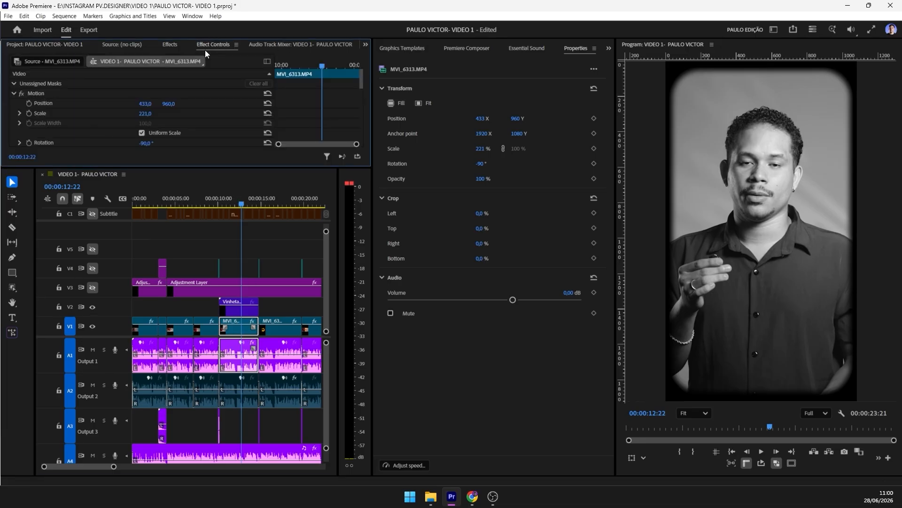
{"action": "left_click_drag", "start_coordinate": [107, 167], "coordinate": [90, 219]}
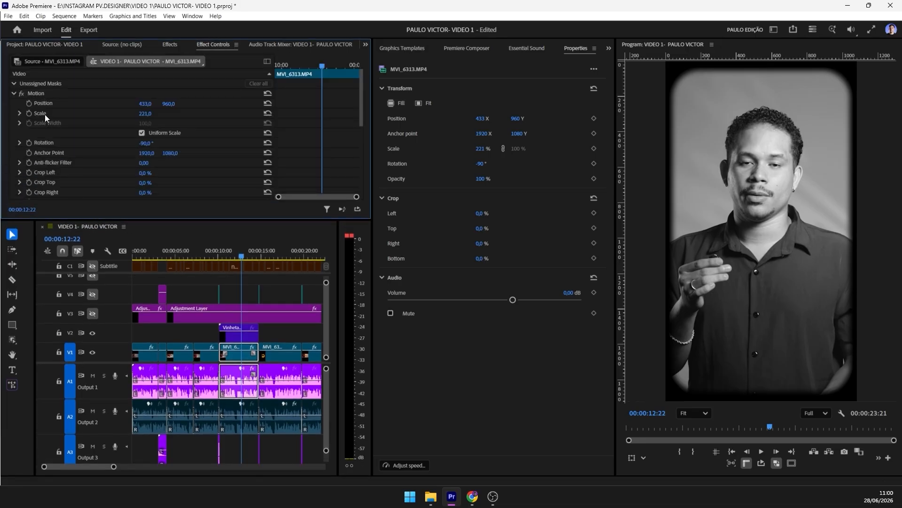
{"action": "left_click", "coordinate": [13, 94]}
{"action": "left_click", "coordinate": [13, 163]}
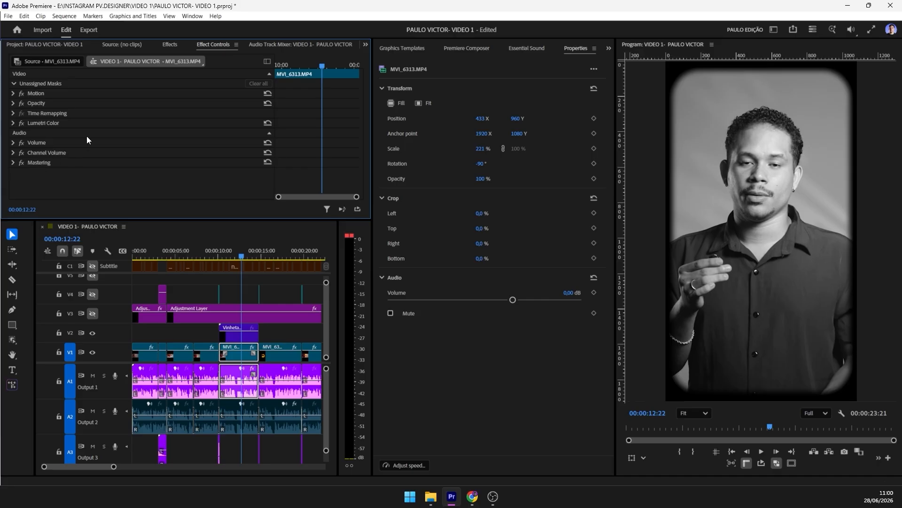
Step: Examine the black-and-white clip's Lumetri Color effect and its full Basic Correction settings, collapsing its effect entry when done
{"action": "left_click", "coordinate": [13, 120]}
{"action": "left_click", "coordinate": [14, 123]}
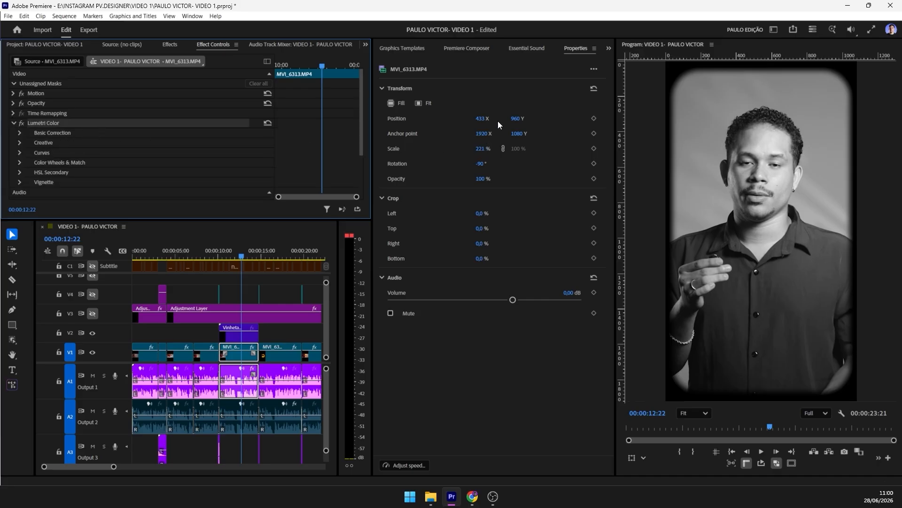
{"action": "left_click", "coordinate": [607, 49]}
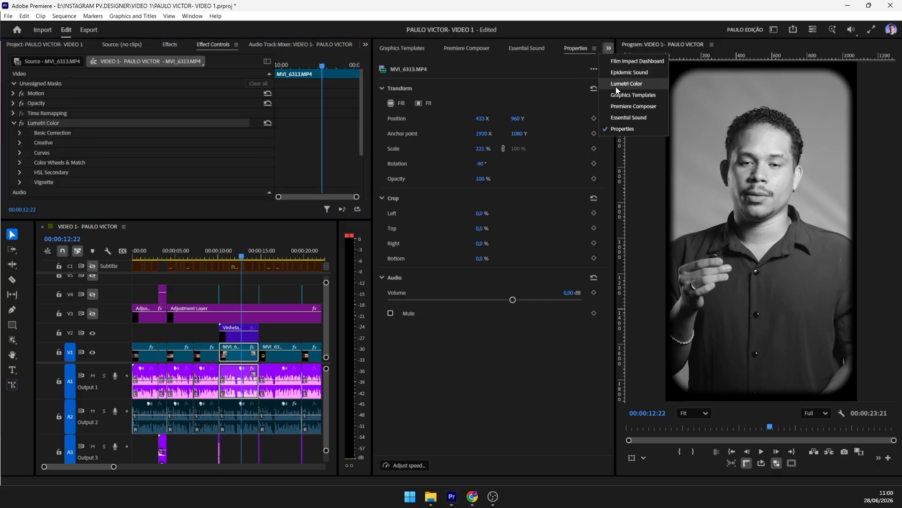
{"action": "left_click", "coordinate": [617, 84]}
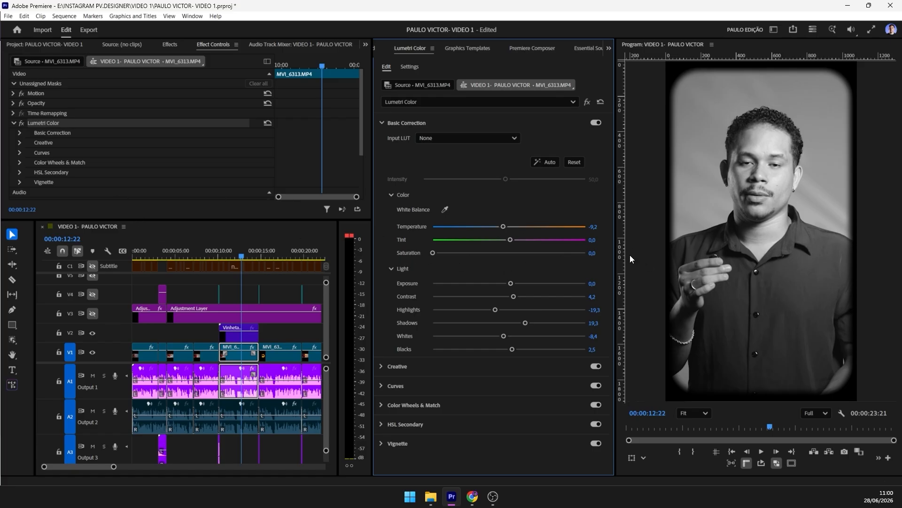
{"action": "left_click", "coordinate": [13, 123]}
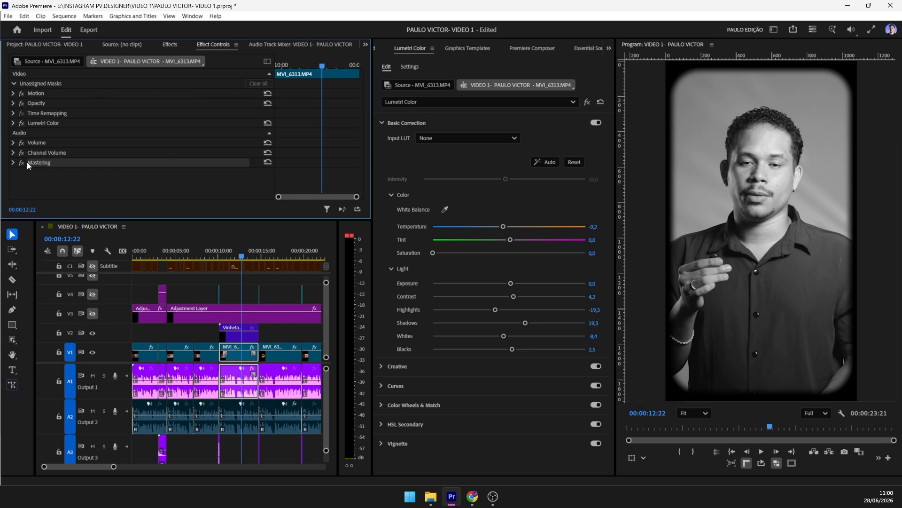
Step: Glance at the effects library, return to the clip's effect controls, and play the black-and-white section from 00:00:10:07
{"action": "left_click", "coordinate": [172, 46]}
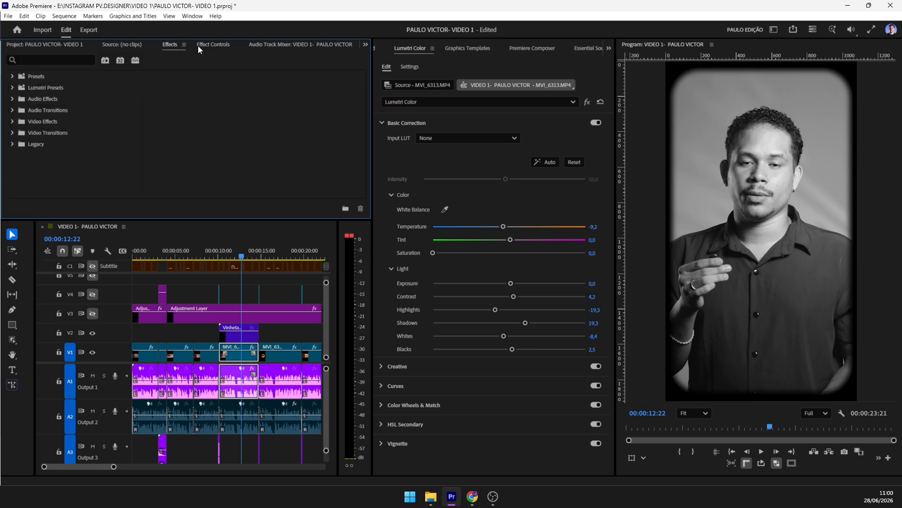
{"action": "left_click", "coordinate": [212, 45]}
{"action": "left_click_drag", "start_coordinate": [239, 252], "coordinate": [221, 259]}
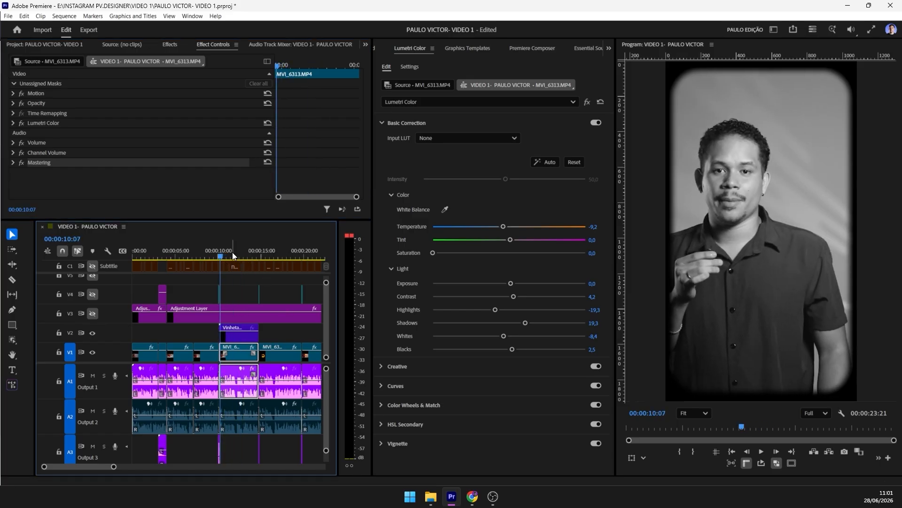
{"action": "key", "text": "space"}
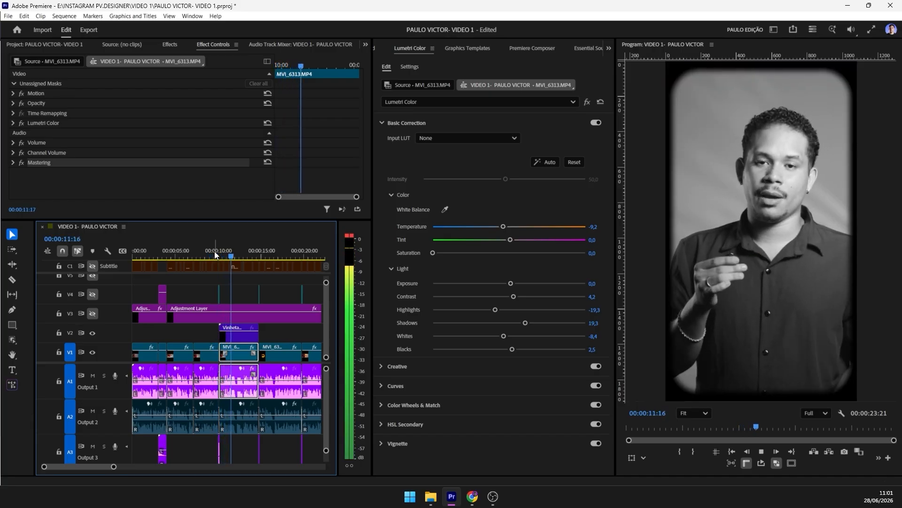
Step: Open the custom setup of the clip's Mastering audio effect, review its preset list, and close the editor without changes
{"action": "left_click", "coordinate": [13, 162]}
{"action": "scroll", "coordinate": [137, 172], "scroll_direction": "down", "scroll_amount": 2}
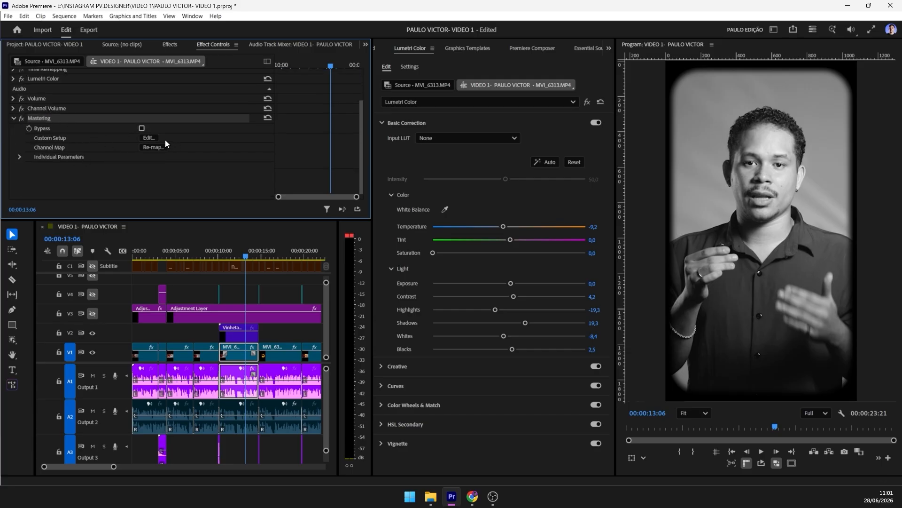
{"action": "left_click", "coordinate": [151, 138]}
{"action": "left_click", "coordinate": [350, 151]}
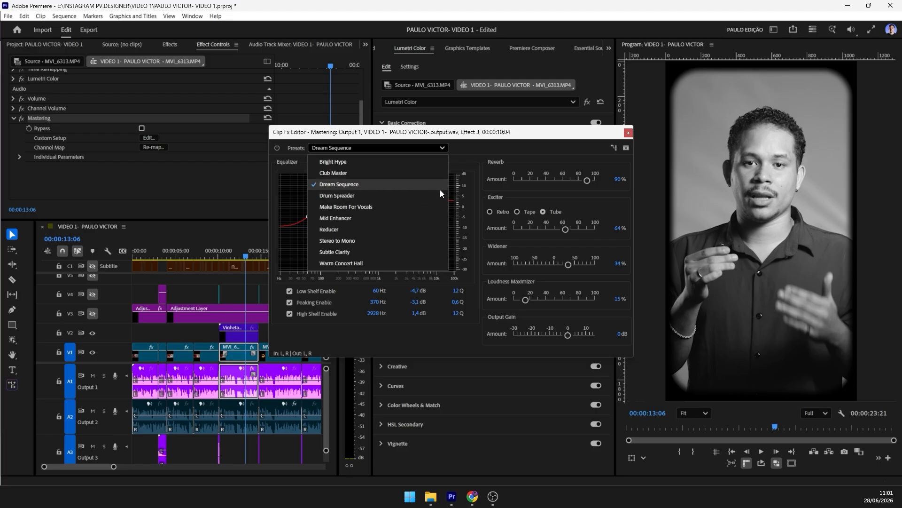
{"action": "left_click", "coordinate": [493, 153]}
{"action": "left_click", "coordinate": [628, 134]}
Step: Replay the sequence from 00:00:09:09 through the black-and-white section to hear the Mastering effect
{"action": "left_click_drag", "start_coordinate": [250, 257], "coordinate": [223, 276]}
{"action": "key", "text": "space"}
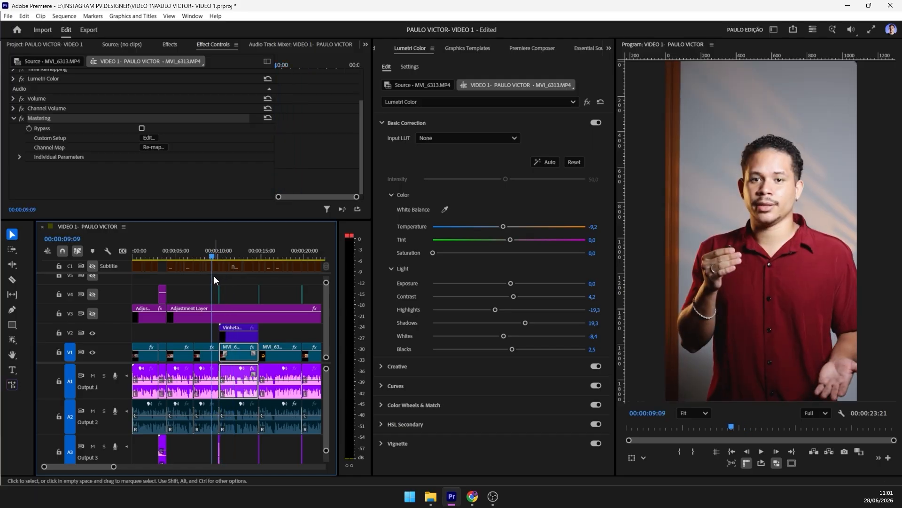
{"action": "key", "text": "space"}
{"action": "key", "text": "space"}
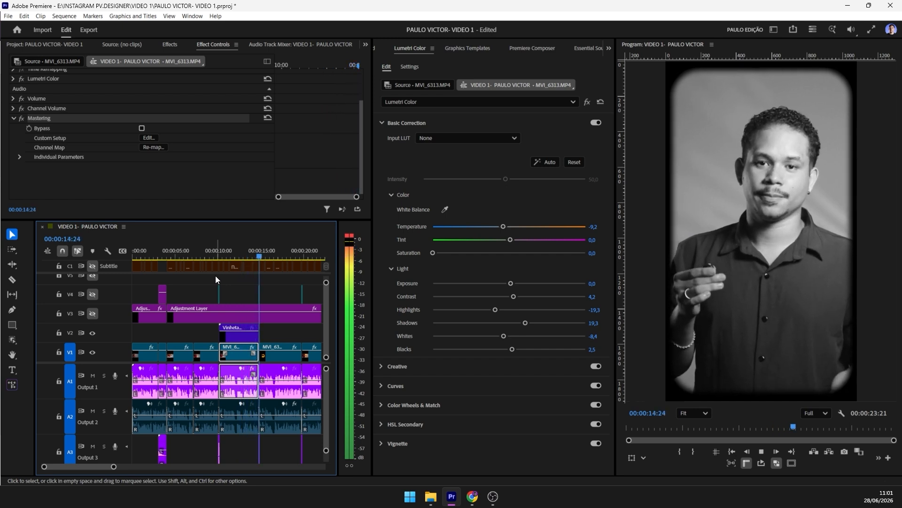
{"action": "key", "text": "space"}
Step: Select the silhouette clip MVI_6315.MP4, scrub to 00:00:17:05, and highlight its RGB Split effect
{"action": "left_click", "coordinate": [284, 258]}
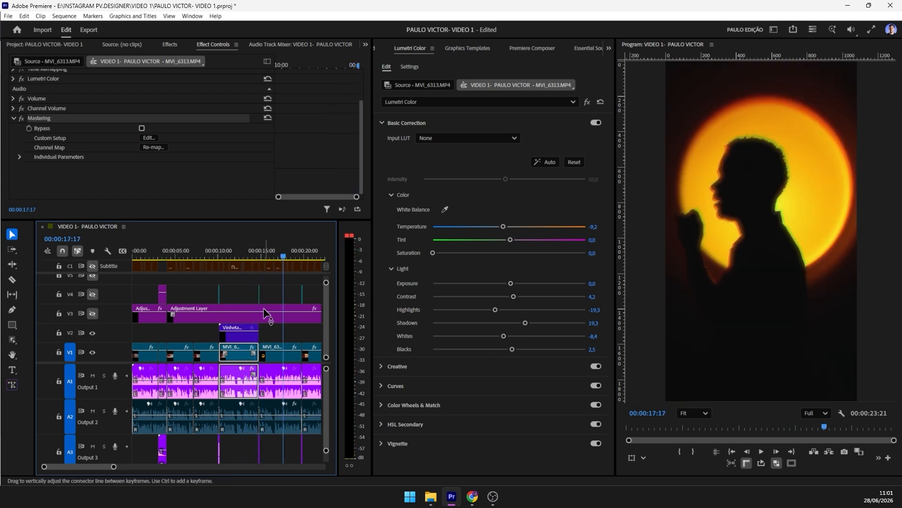
{"action": "left_click", "coordinate": [284, 353]}
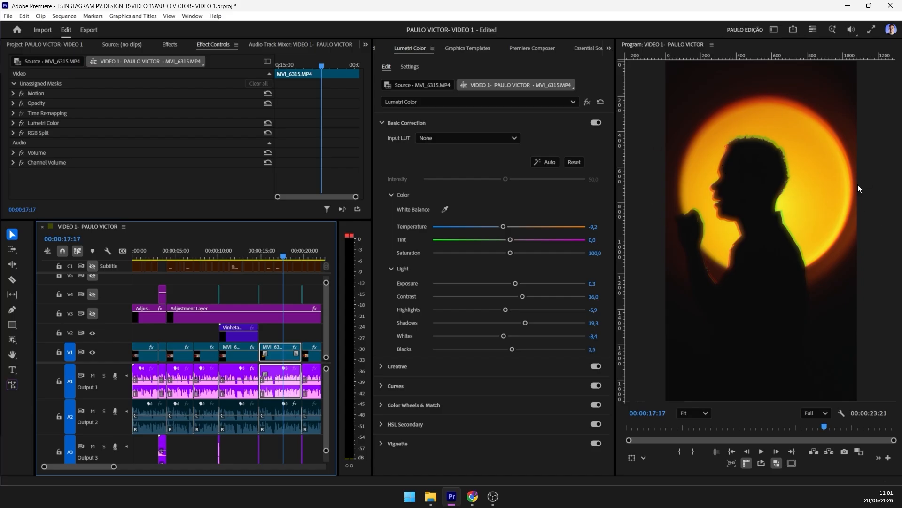
{"action": "scroll", "coordinate": [287, 296], "scroll_direction": "down", "scroll_amount": 1}
{"action": "mouse_move", "coordinate": [241, 257]}
{"action": "left_mouse_down"}
{"action": "mouse_move", "coordinate": [254, 266]}
{"action": "mouse_move", "coordinate": [237, 270]}
{"action": "left_mouse_up"}
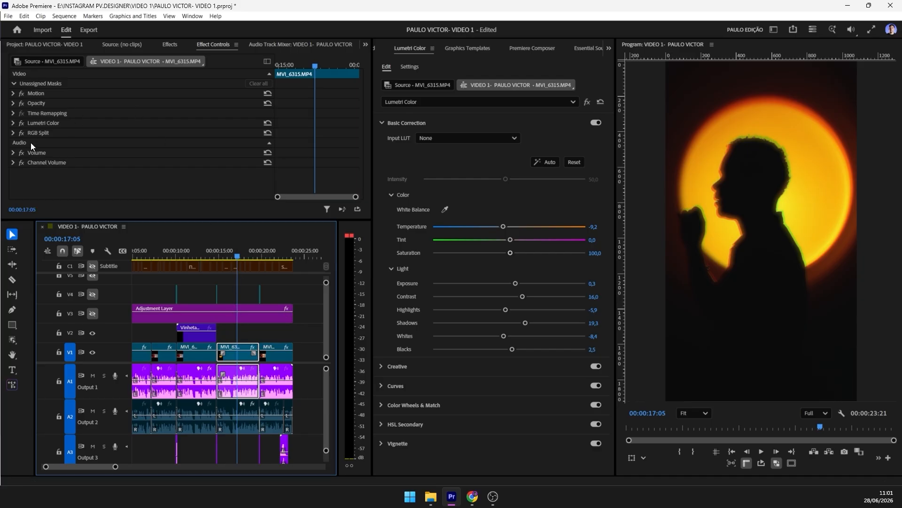
{"action": "left_click", "coordinate": [43, 133]}
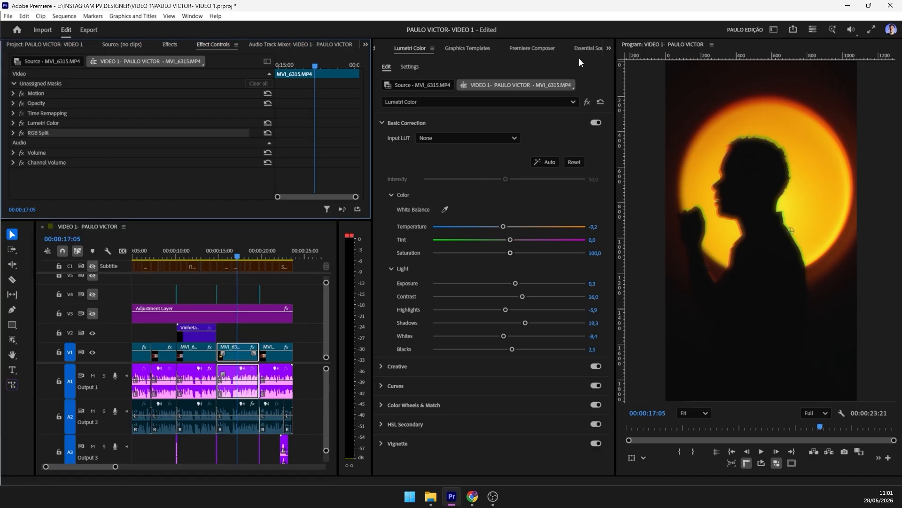
Step: Search the effects library for RGB and display the Film Impact Dashboard
{"action": "left_click", "coordinate": [170, 44]}
{"action": "left_click", "coordinate": [51, 60]}
{"action": "type", "text": "RGB"}
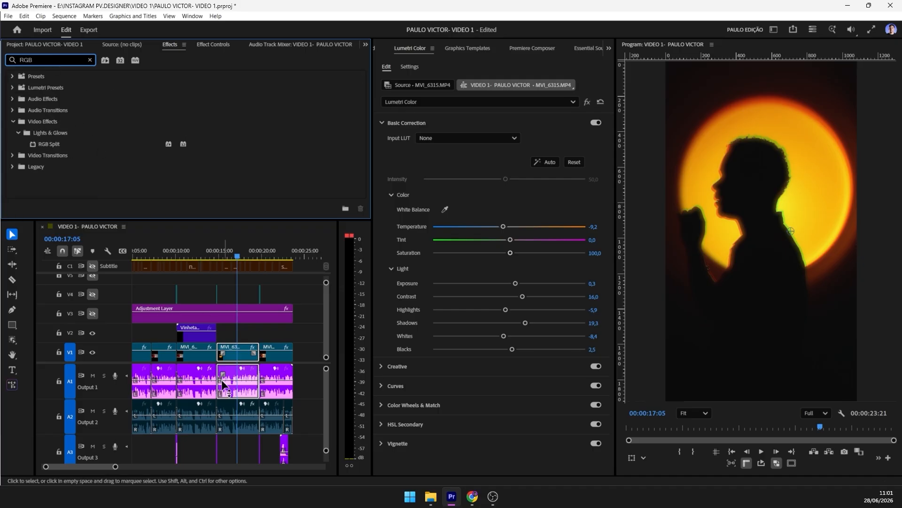
{"action": "left_click", "coordinate": [609, 48]}
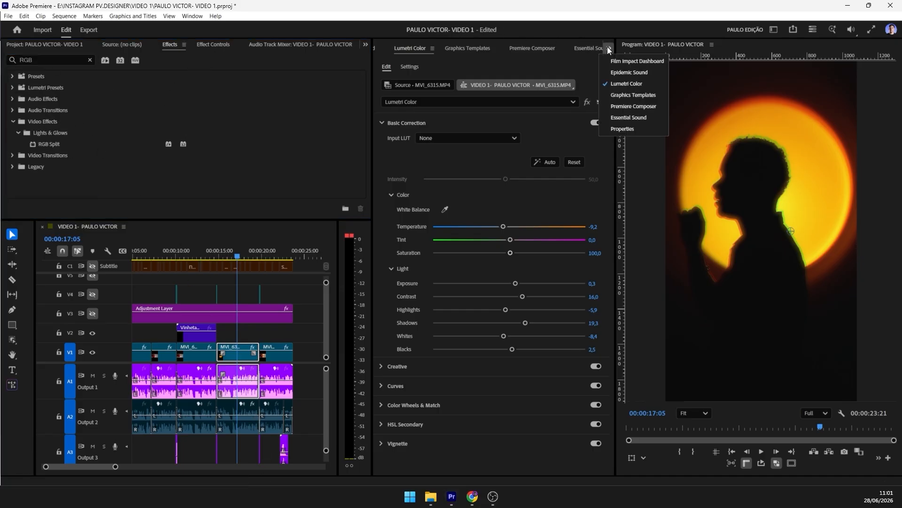
{"action": "left_click", "coordinate": [651, 60]}
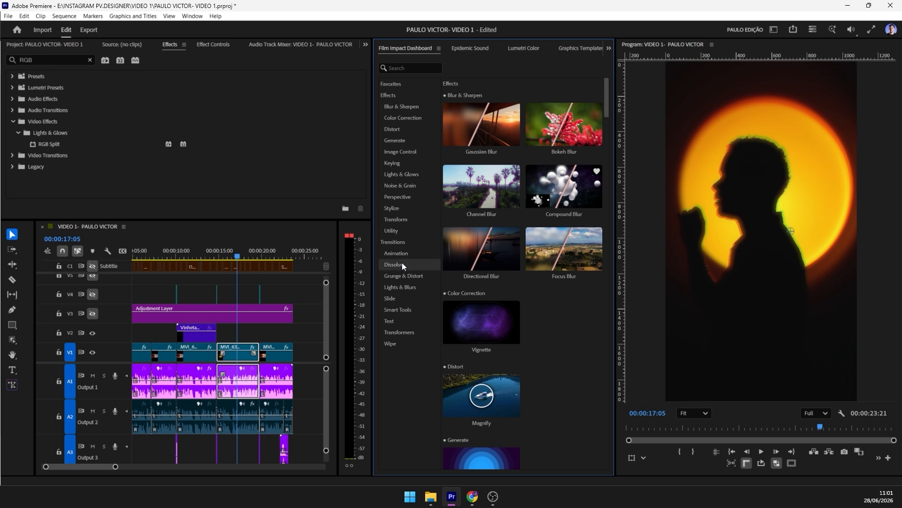
Step: Expand the silhouette clip's RGB Split effect, review its split, feather and lightness parameters, and scrub to 00:00:17:20
{"action": "left_click", "coordinate": [217, 45]}
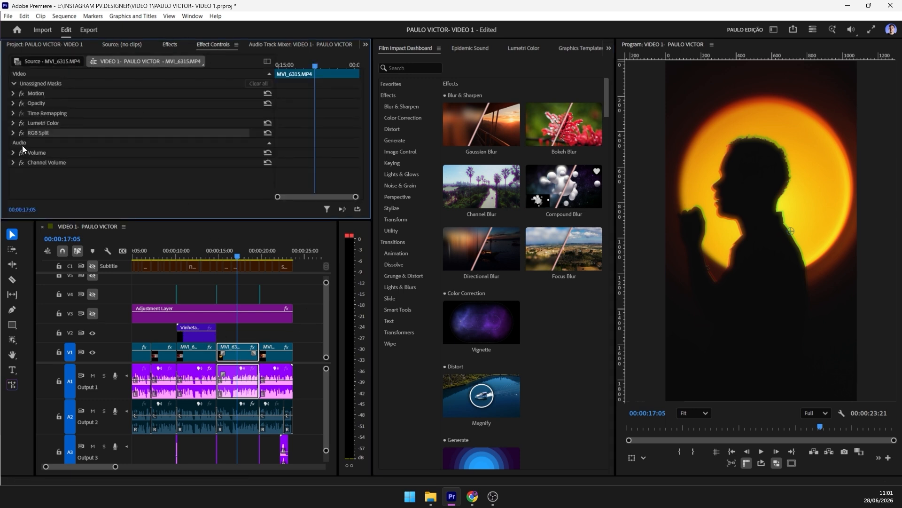
{"action": "left_click", "coordinate": [13, 134]}
{"action": "scroll", "coordinate": [192, 181], "scroll_direction": "down", "scroll_amount": 3}
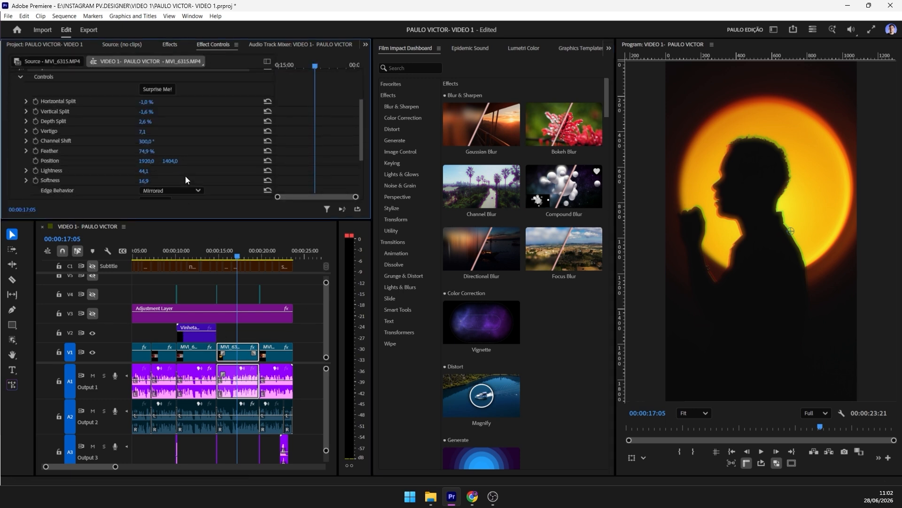
{"action": "scroll", "coordinate": [167, 138], "scroll_direction": "up", "scroll_amount": 1}
{"action": "scroll", "coordinate": [138, 154], "scroll_direction": "down", "scroll_amount": 1}
{"action": "scroll", "coordinate": [219, 175], "scroll_direction": "down", "scroll_amount": 1}
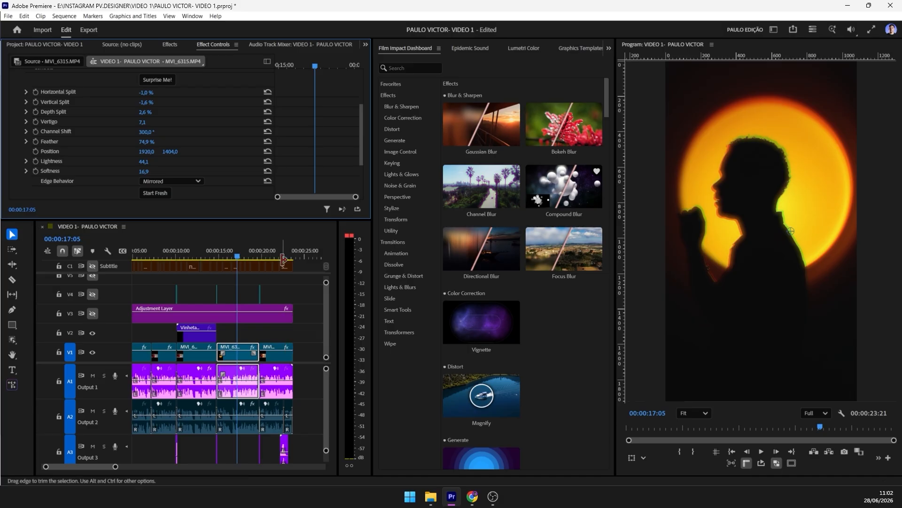
{"action": "left_click_drag", "start_coordinate": [240, 254], "coordinate": [244, 258]}
{"action": "left_click_drag", "start_coordinate": [245, 259], "coordinate": [243, 269]}
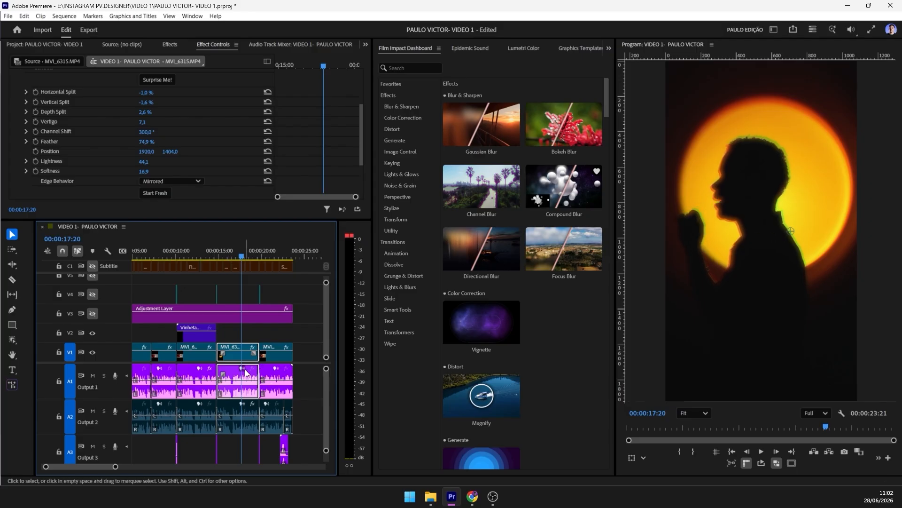
Step: Search the Film Impact Dashboard for NOISE, clear the search, and preview the Lights & Glows effects
{"action": "left_click", "coordinate": [390, 66]}
{"action": "type", "text": "NOISE"}
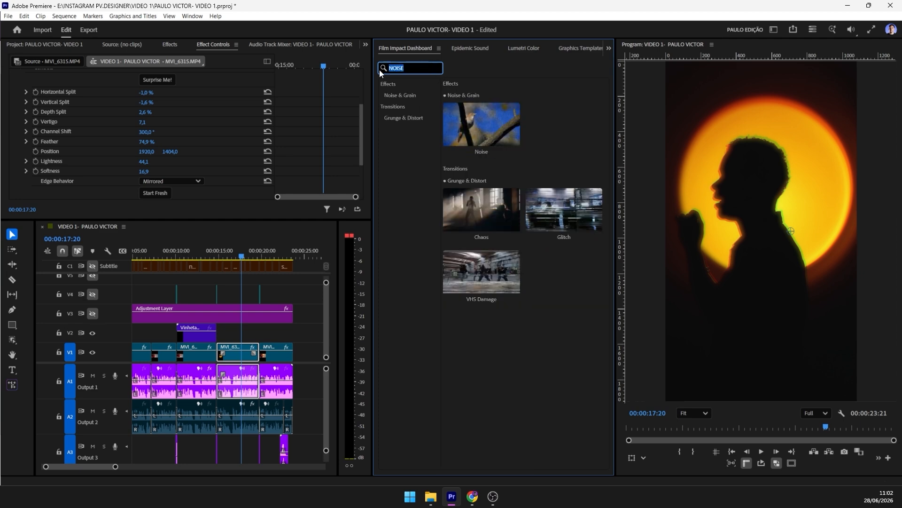
{"action": "key", "text": "BackSpace"}
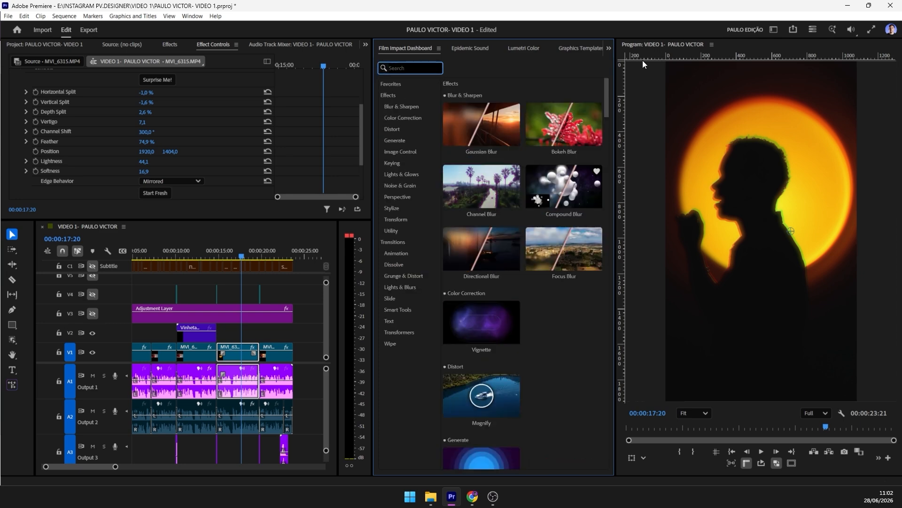
{"action": "left_click", "coordinate": [409, 175]}
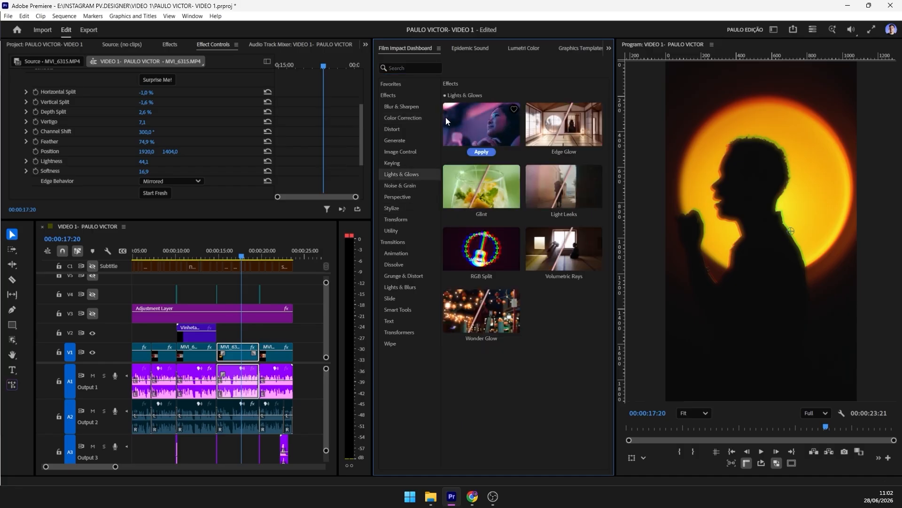
{"action": "mouse_move", "coordinate": [567, 153]}
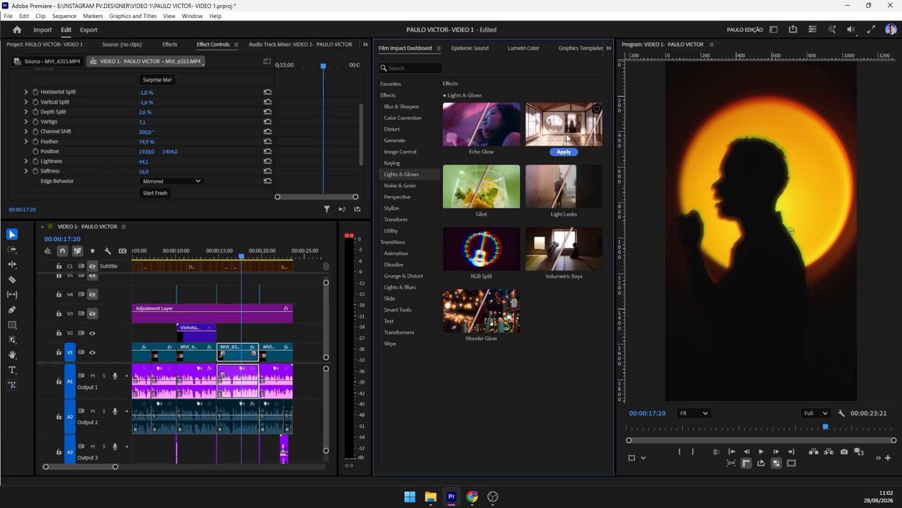
{"action": "mouse_move", "coordinate": [583, 123]}
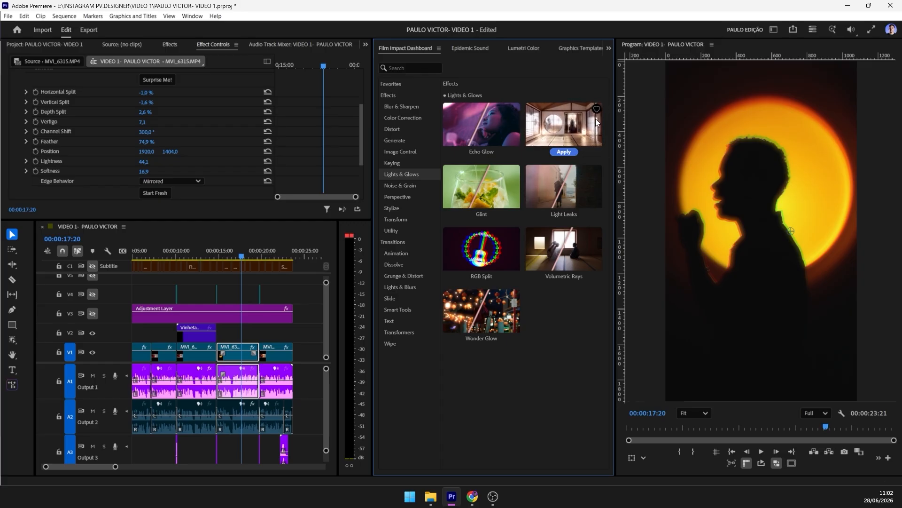
Step: Scrub back to 00:00:05:11, glance at the editing checklist in Google Docs in Chrome, and return to Premiere
{"action": "left_click", "coordinate": [246, 255]}
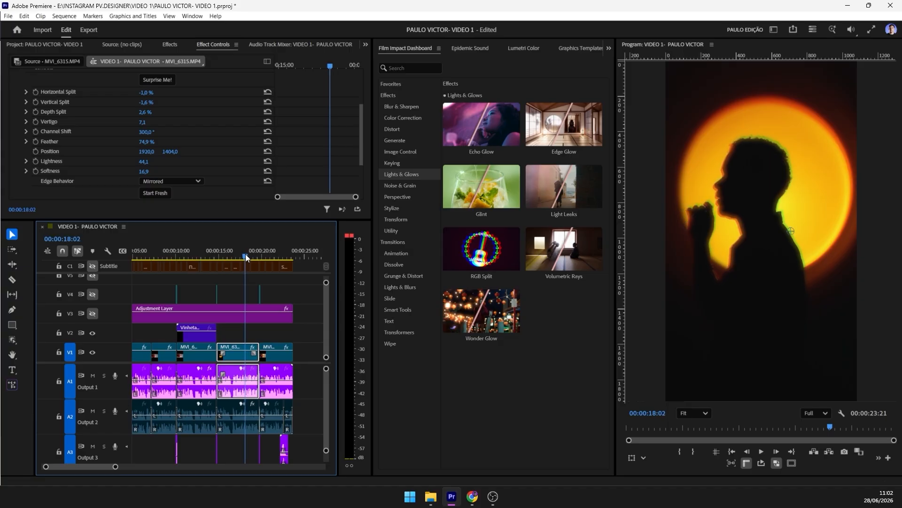
{"action": "left_click_drag", "start_coordinate": [247, 255], "coordinate": [136, 264]}
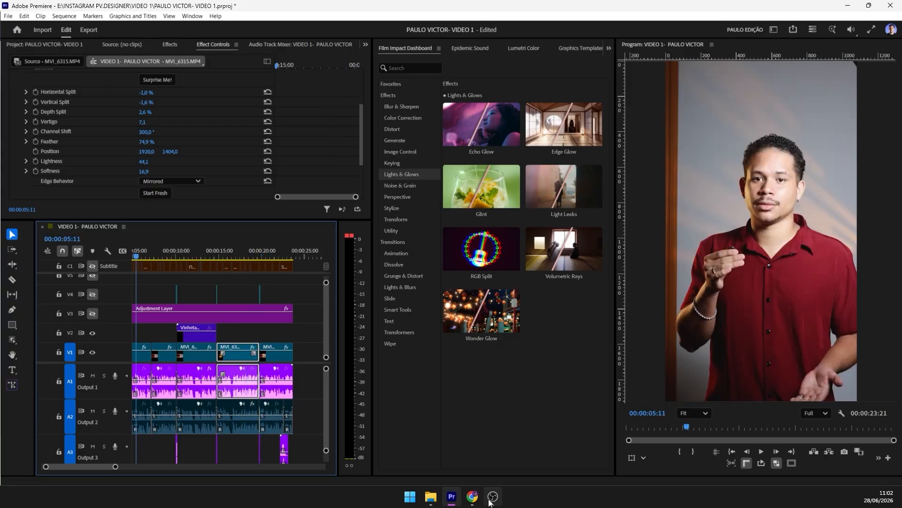
{"action": "left_click", "coordinate": [472, 496]}
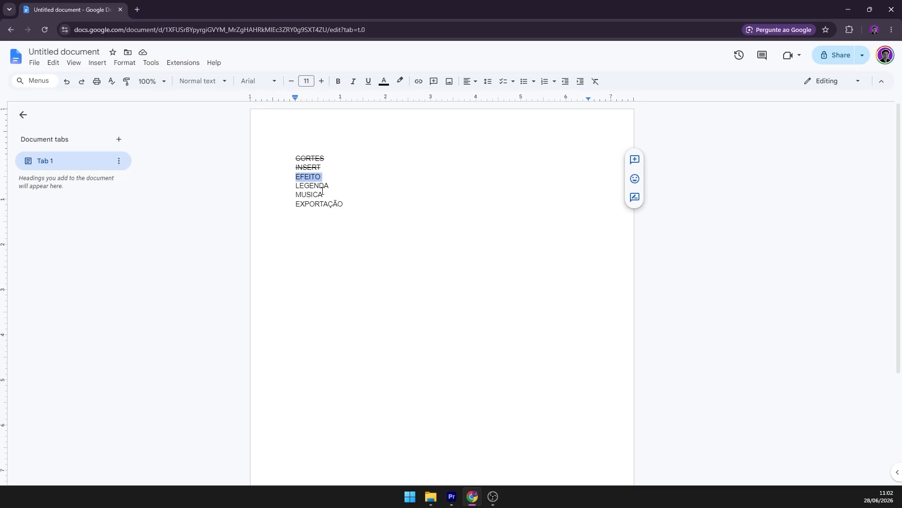
{"action": "left_click", "coordinate": [452, 496]}
Step: Make the C1 subtitle track visible and select the caption "o verdadeiro culpado" at 00:00:13:09
{"action": "left_click", "coordinate": [93, 266]}
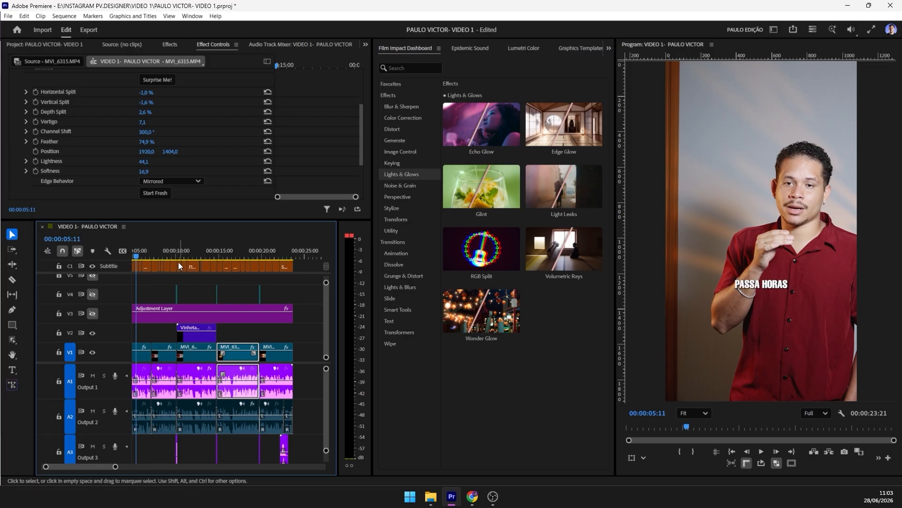
{"action": "left_click", "coordinate": [178, 266]}
{"action": "left_click_drag", "start_coordinate": [186, 252], "coordinate": [204, 252]}
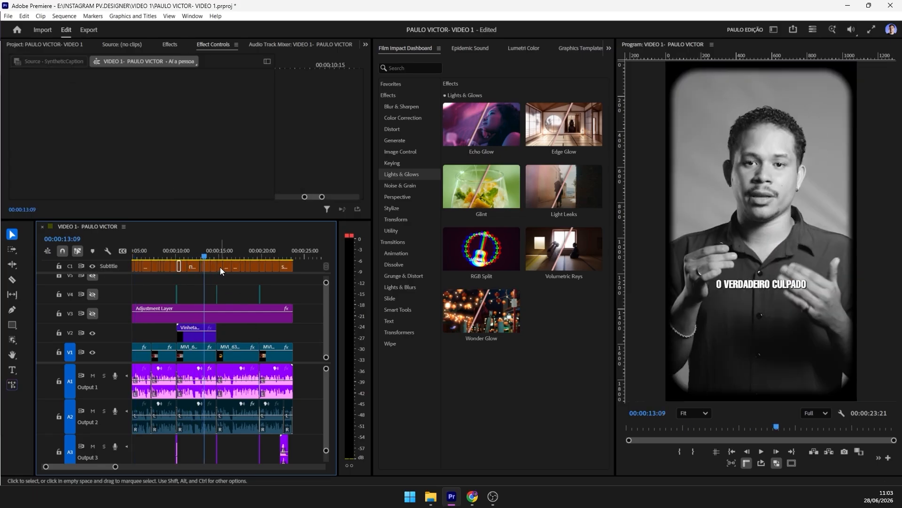
{"action": "left_click", "coordinate": [206, 267]}
Step: Display the selected caption's properties and review its font, alignment, fill and shadow settings
{"action": "left_click", "coordinate": [607, 48]}
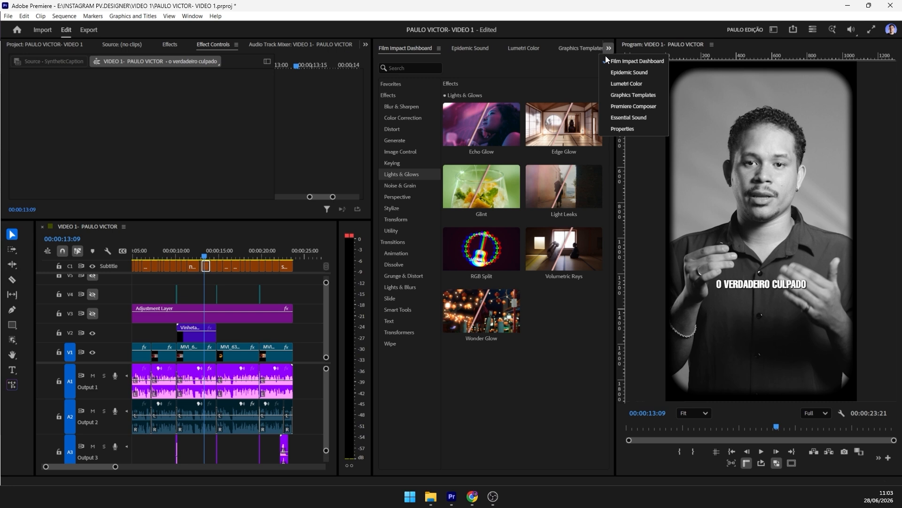
{"action": "left_click", "coordinate": [628, 128]}
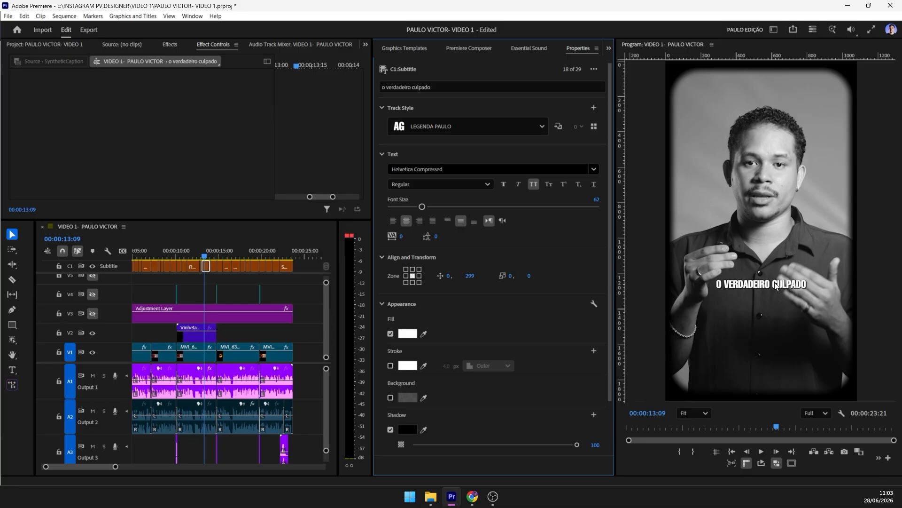
{"action": "scroll", "coordinate": [493, 282], "scroll_direction": "down", "scroll_amount": 3}
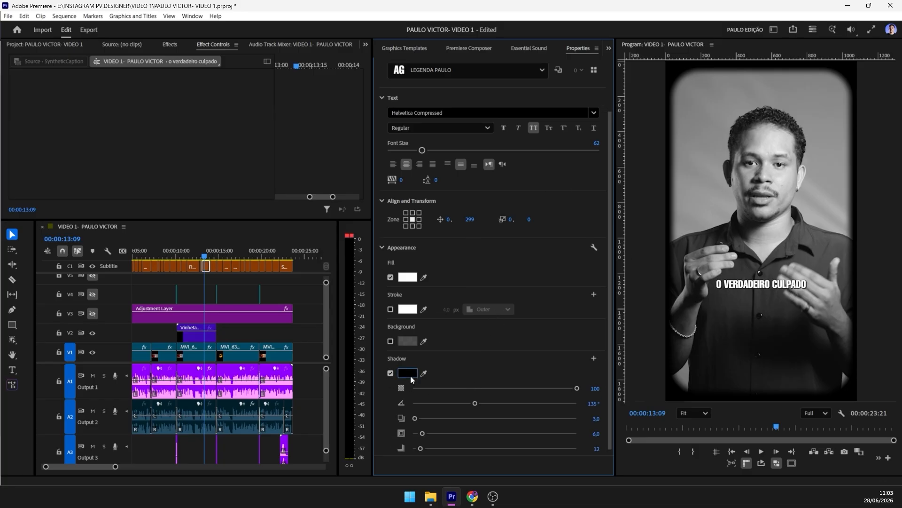
{"action": "scroll", "coordinate": [554, 358], "scroll_direction": "down", "scroll_amount": 1}
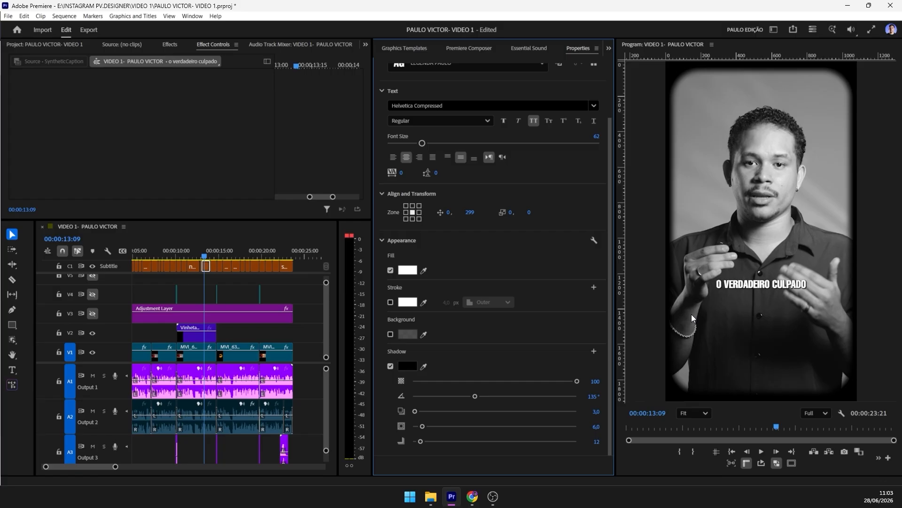
Step: Play the captioned section up to 00:00:14:13 and recheck the caption's text style and shadow parameters
{"action": "key", "text": "space"}
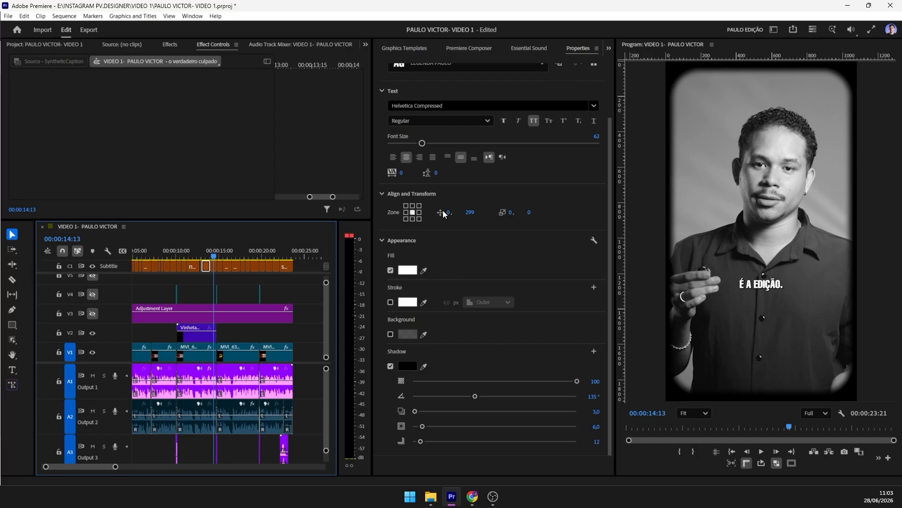
{"action": "scroll", "coordinate": [544, 165], "scroll_direction": "up", "scroll_amount": 1}
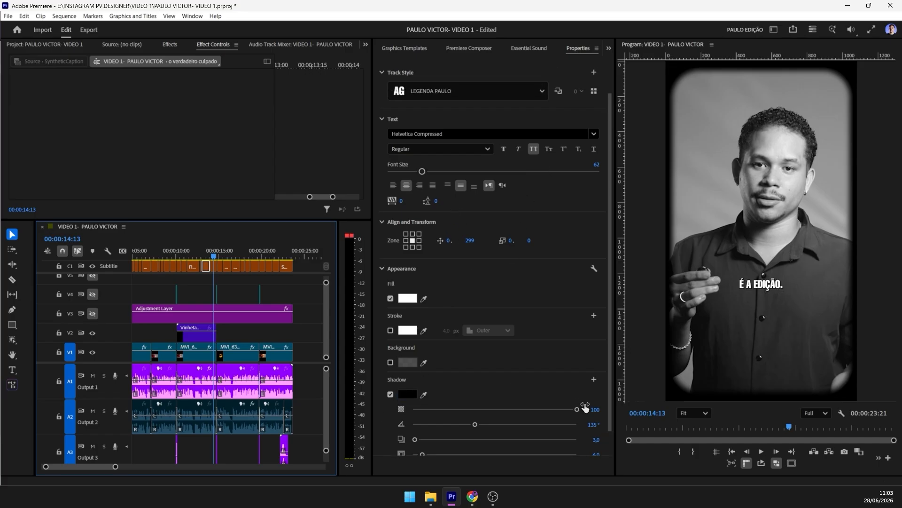
{"action": "scroll", "coordinate": [531, 399], "scroll_direction": "down", "scroll_amount": 1}
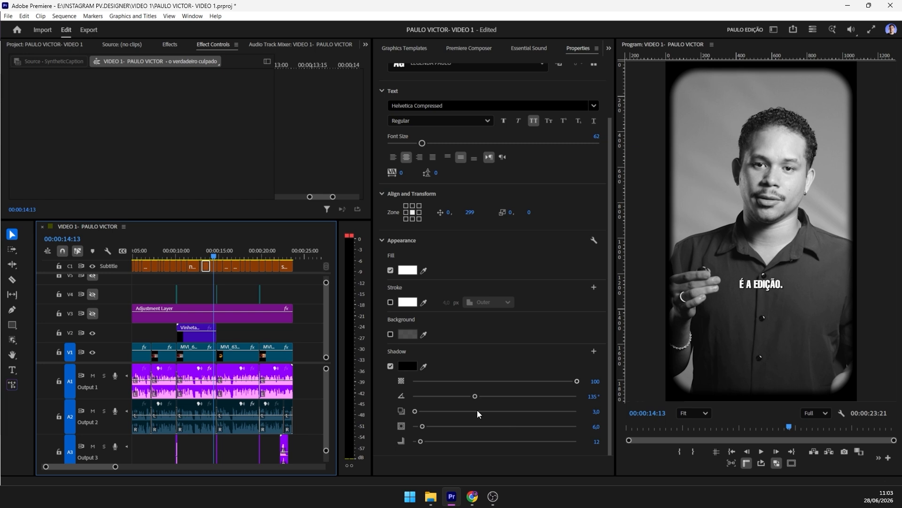
Step: Scrub back to 00:00:03:20 and make video tracks V4 and V5 visible
{"action": "left_click_drag", "start_coordinate": [175, 253], "coordinate": [165, 283]}
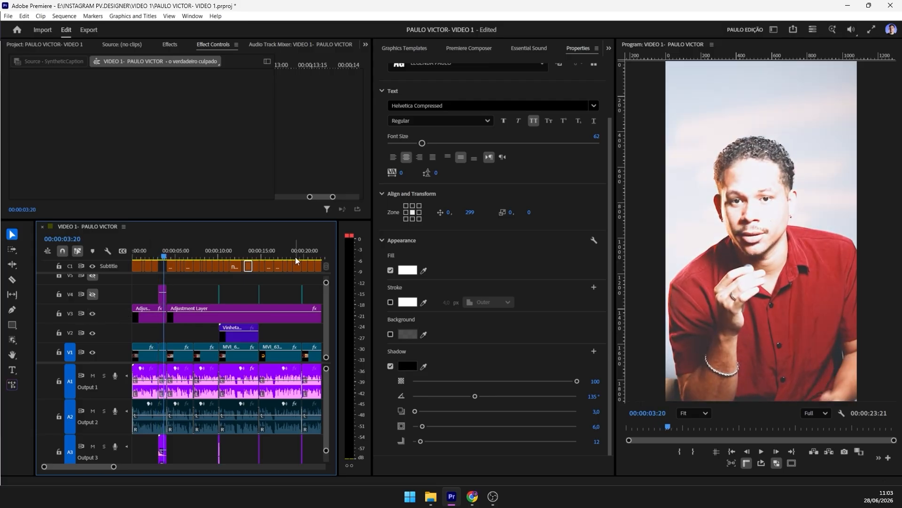
{"action": "left_click", "coordinate": [90, 293]}
{"action": "scroll", "coordinate": [86, 293], "scroll_direction": "up", "scroll_amount": 1}
{"action": "left_click", "coordinate": [87, 292]}
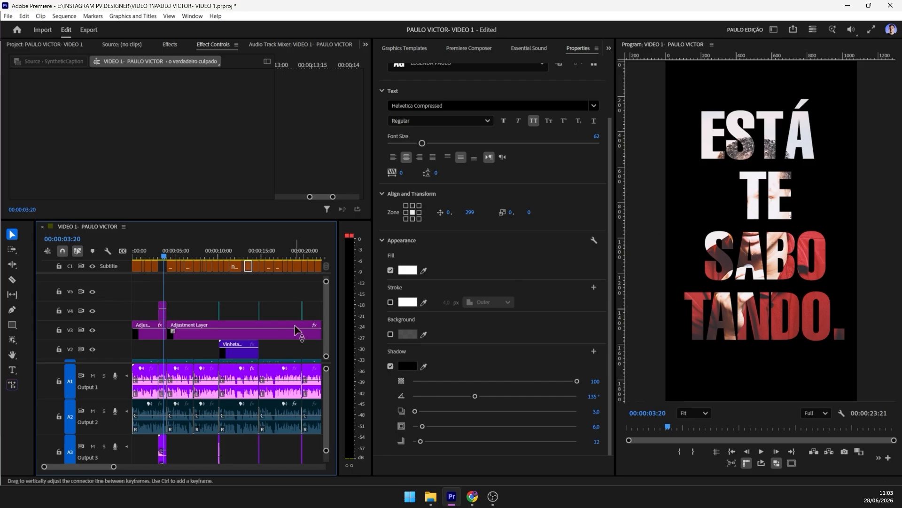
Step: Select the "está te sabo tando." graphic's text layer, review its Mask with Text settings, and scrub to 00:00:03:10
{"action": "left_click", "coordinate": [163, 308]}
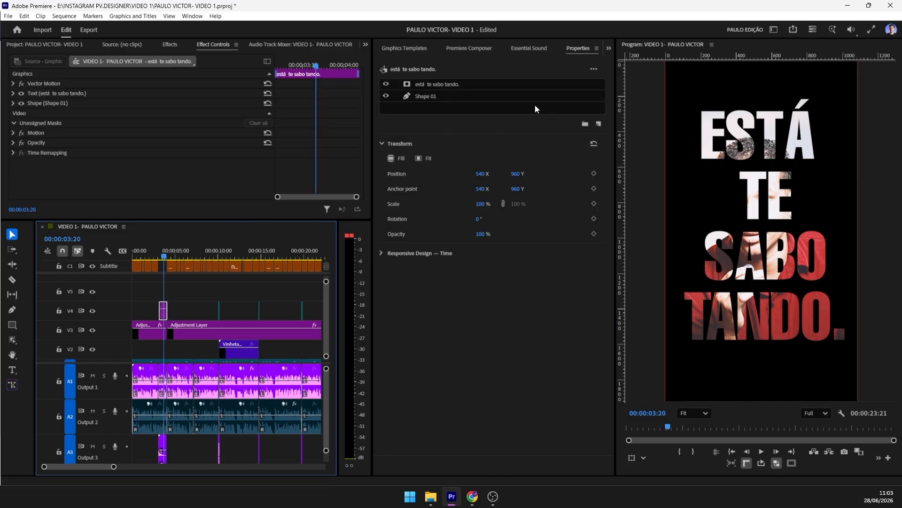
{"action": "left_click", "coordinate": [442, 86]}
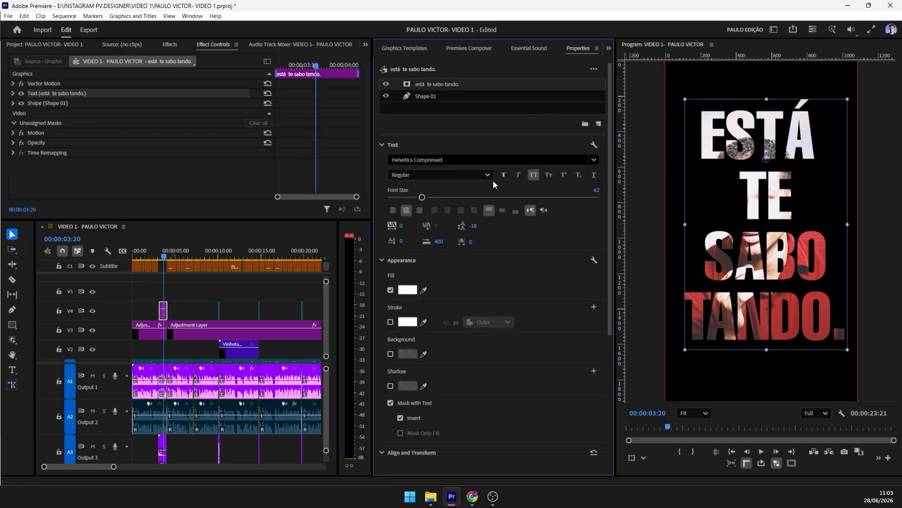
{"action": "scroll", "coordinate": [415, 389], "scroll_direction": "down", "scroll_amount": 2}
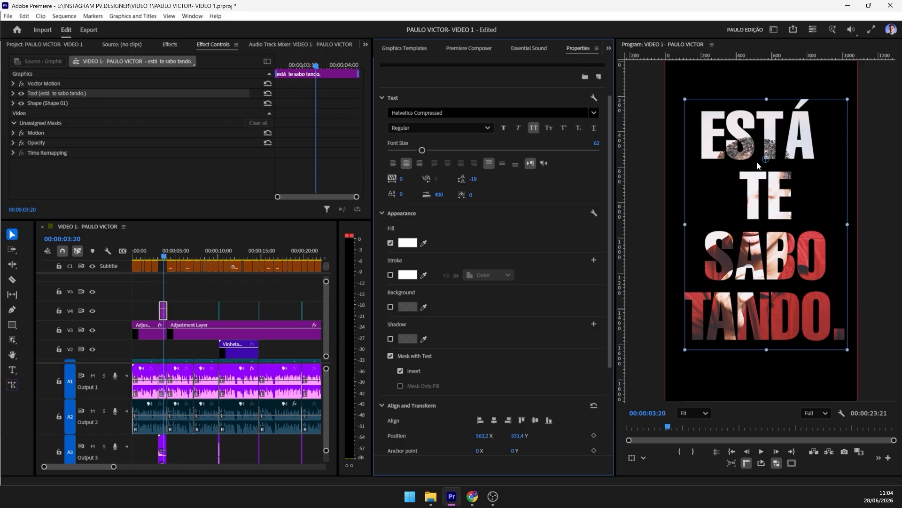
{"action": "mouse_move", "coordinate": [163, 257]}
{"action": "left_mouse_down"}
{"action": "mouse_move", "coordinate": [206, 257]}
{"action": "mouse_move", "coordinate": [160, 256]}
{"action": "left_mouse_up"}
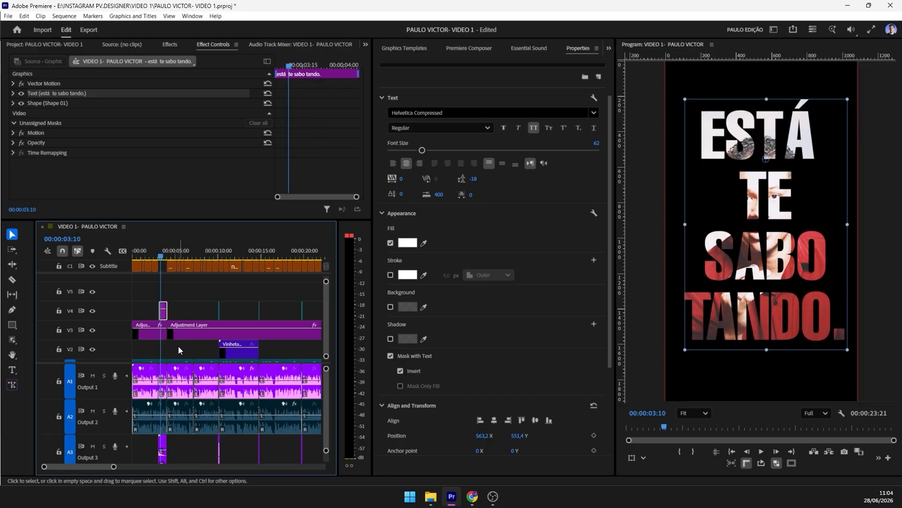
Step: Select the short MVI_6304.MP4 clip beneath the masked text and display its Lumetri Color settings
{"action": "scroll", "coordinate": [181, 350], "scroll_direction": "down", "scroll_amount": 1}
{"action": "left_click_drag", "start_coordinate": [114, 473], "coordinate": [81, 472]}
{"action": "left_click", "coordinate": [235, 353]}
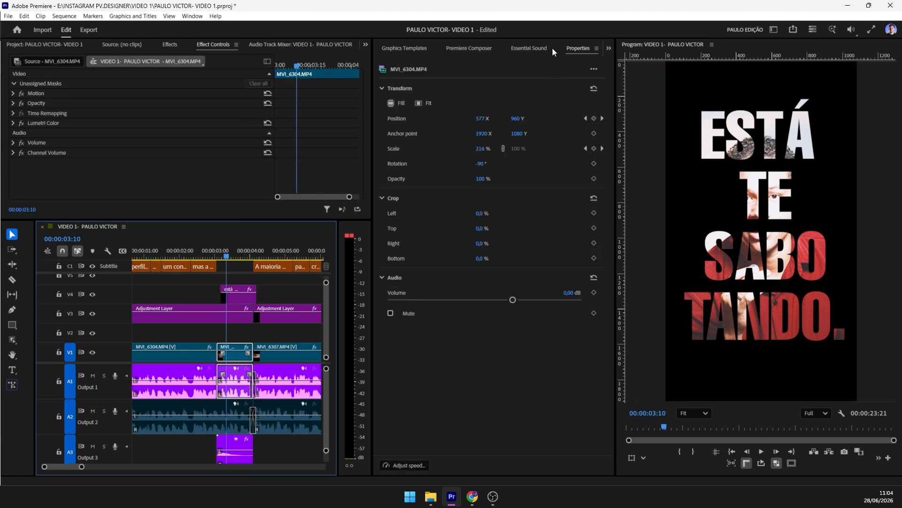
{"action": "left_click", "coordinate": [60, 125]}
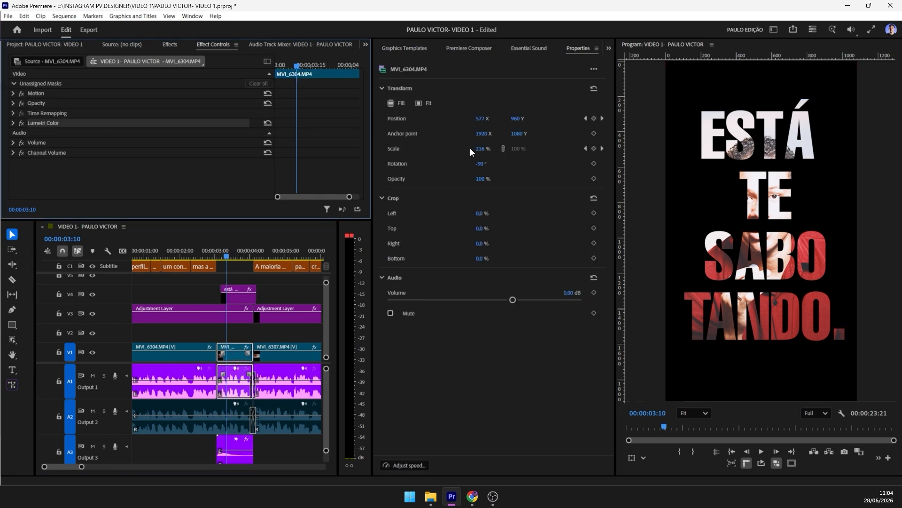
{"action": "left_click", "coordinate": [13, 123]}
{"action": "left_click", "coordinate": [609, 48]}
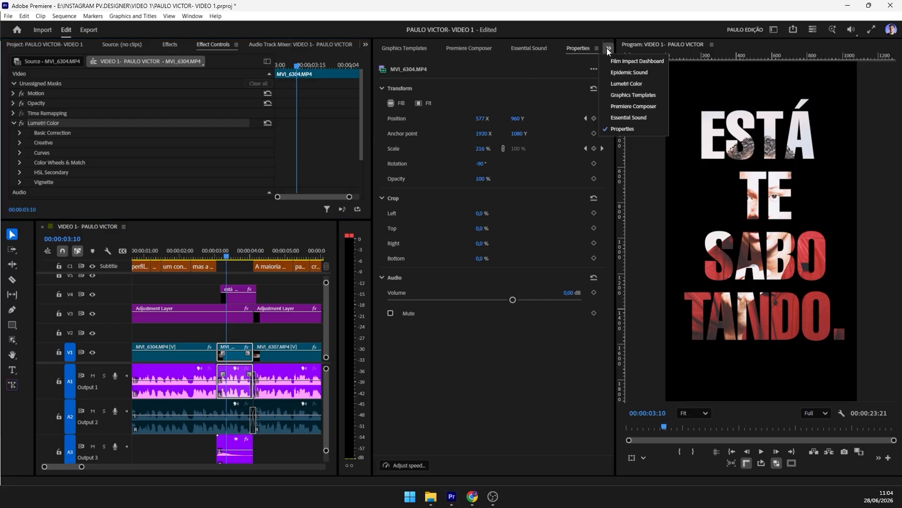
{"action": "left_click", "coordinate": [625, 83]}
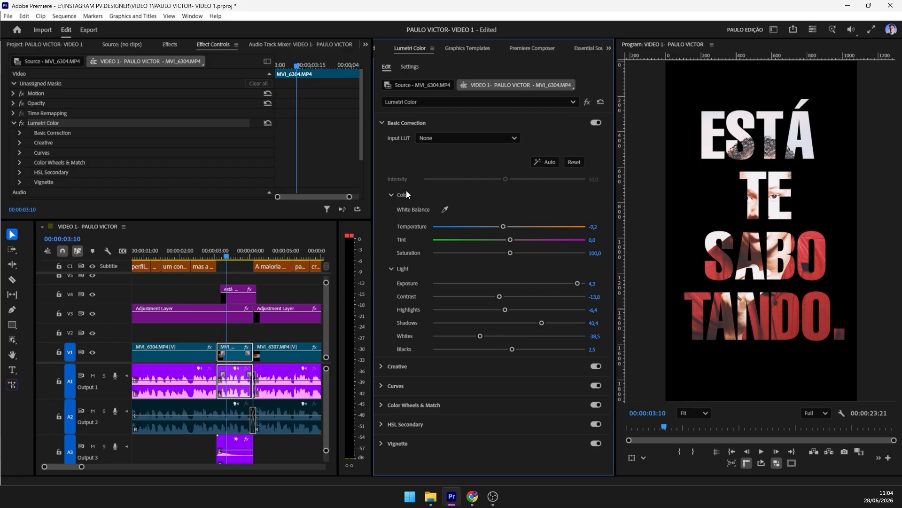
Step: Collapse the clip's Basic Correction settings and scrub through the masked-text section to 00:00:03:18
{"action": "left_click", "coordinate": [382, 123]}
{"action": "left_click_drag", "start_coordinate": [203, 254], "coordinate": [231, 269]}
{"action": "key", "text": "Right"}
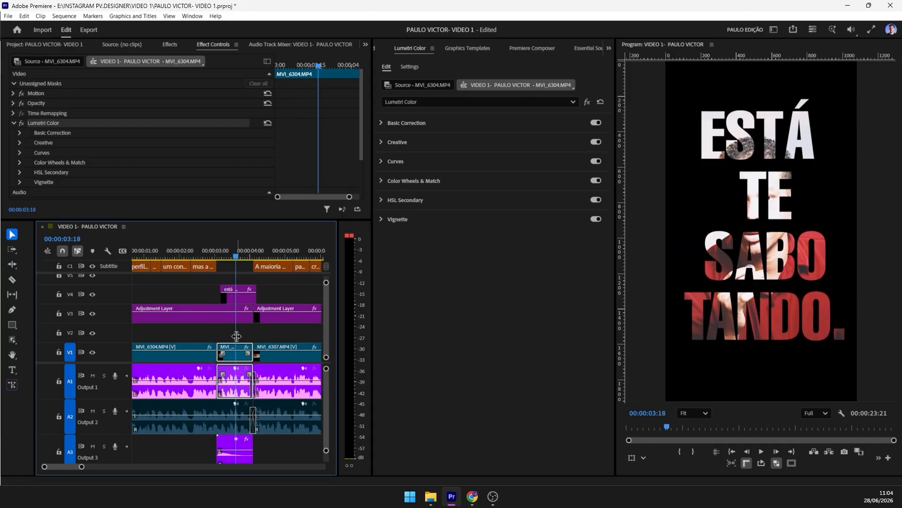
Step: Add a text graphic with the presenter's name past the end of the video, at 00:00:37:29
{"action": "left_click_drag", "start_coordinate": [81, 466], "coordinate": [151, 466]}
{"action": "left_click_drag", "start_coordinate": [226, 256], "coordinate": [250, 257]}
{"action": "key", "text": "t"}
{"action": "left_click", "coordinate": [755, 224]}
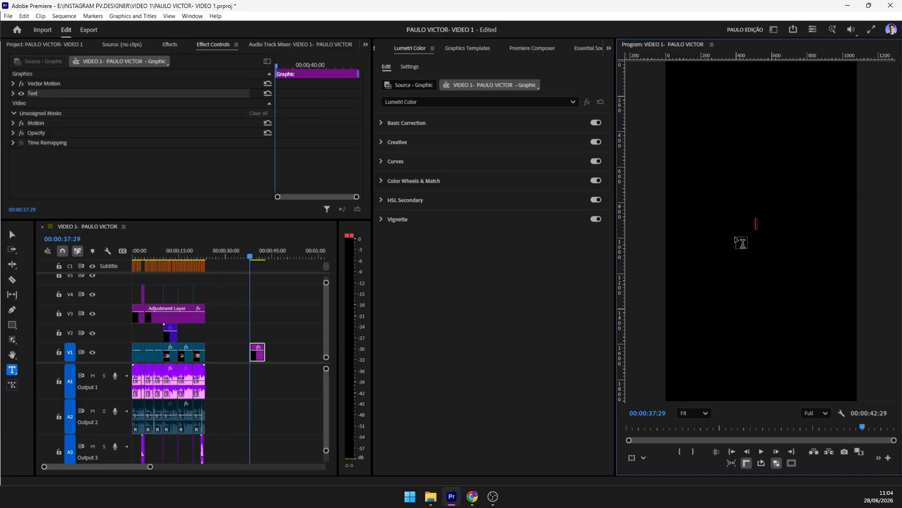
{"action": "type", "text": "akjgkj"}
{"action": "key", "text": "ctrl+z"}
{"action": "type", "text": "paulo victor"}
{"action": "key", "text": "Escape"}
Step: Duplicate the name graphic onto track V2 and replace the copy's text with "editor de video"
{"action": "left_click_drag", "start_coordinate": [257, 350], "coordinate": [257, 333]}
{"action": "left_click", "coordinate": [258, 256]}
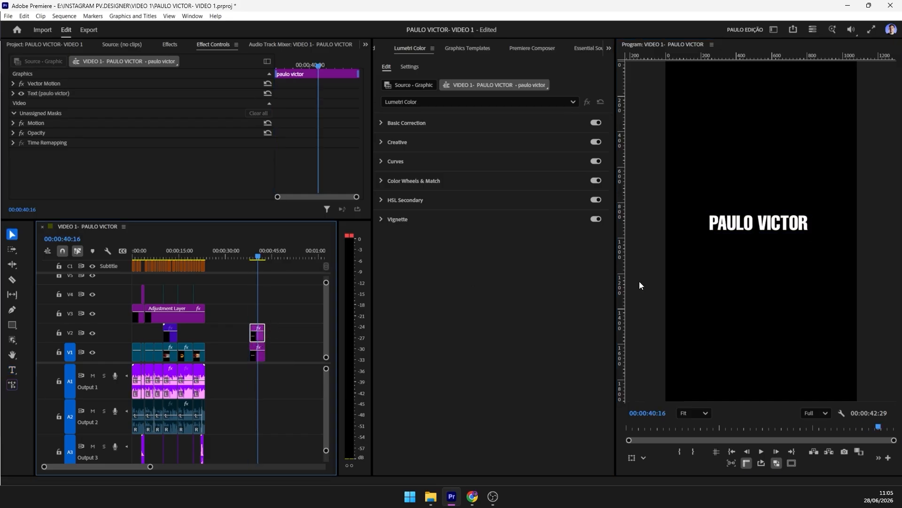
{"action": "type", "text": "editor de video"}
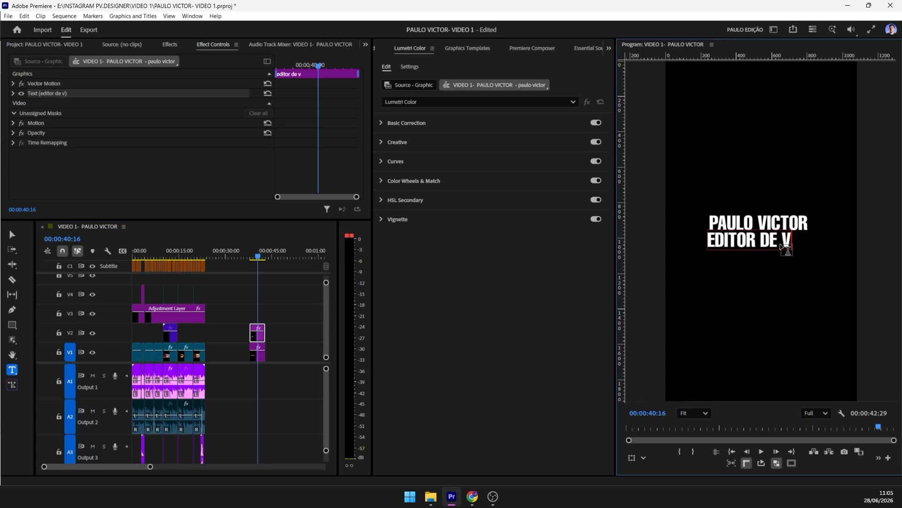
{"action": "key", "text": "ctrl+a"}
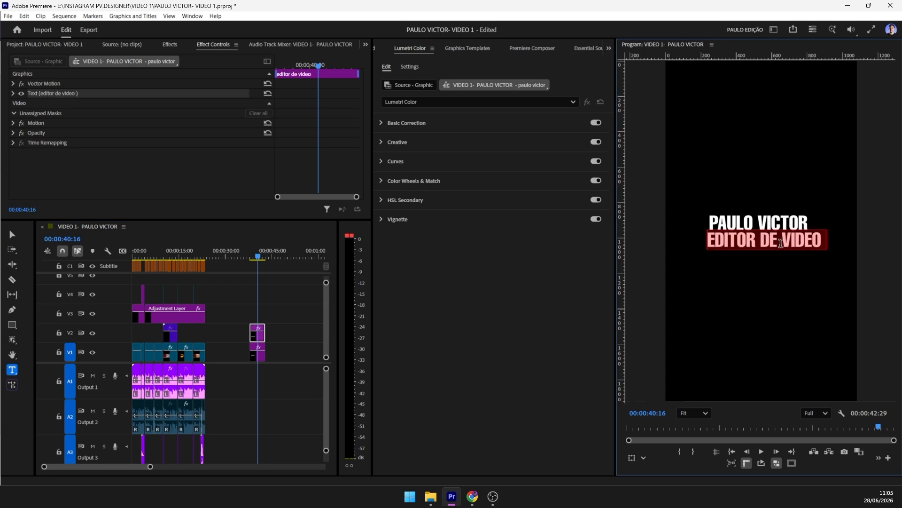
{"action": "left_click", "coordinate": [18, 235]}
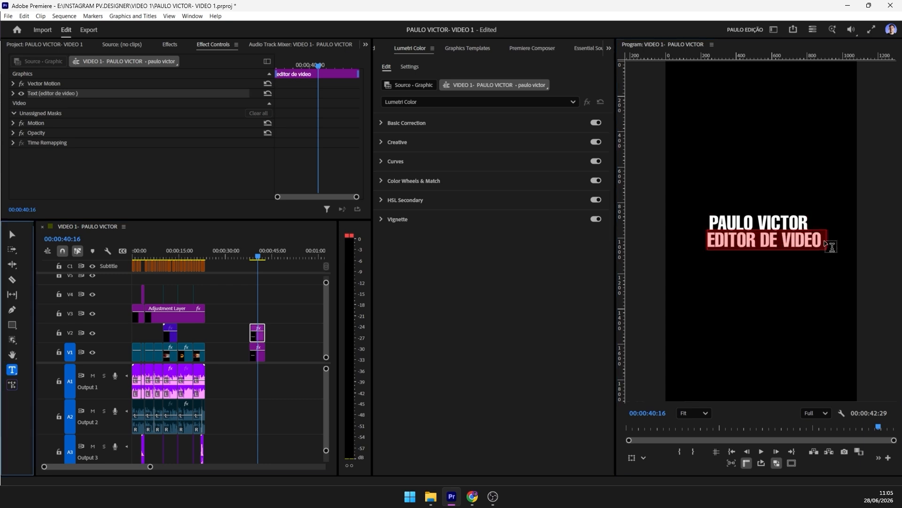
{"action": "key", "text": "Escape"}
{"action": "left_click", "coordinate": [13, 234]}
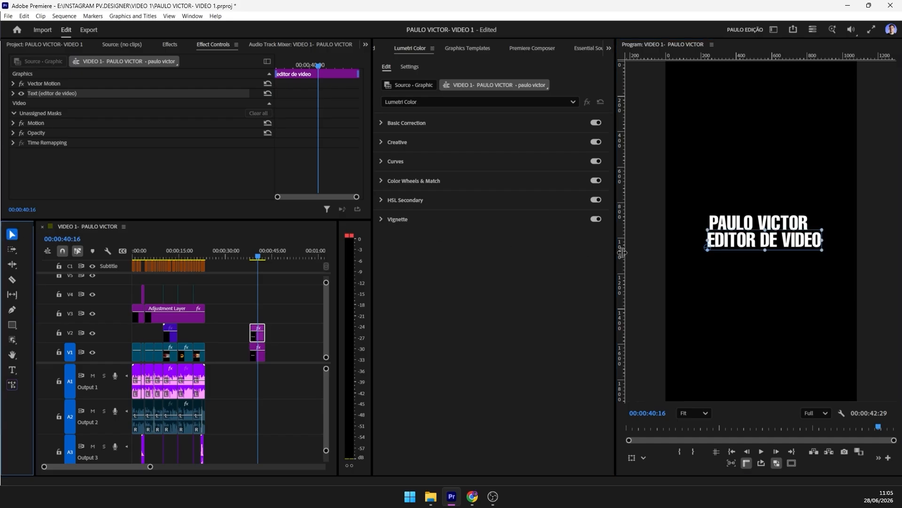
Step: Enlarge the name text, centre its anchor point, and centre it above the "editor de video" line
{"action": "scroll", "coordinate": [794, 264], "scroll_direction": "up", "scroll_amount": 1}
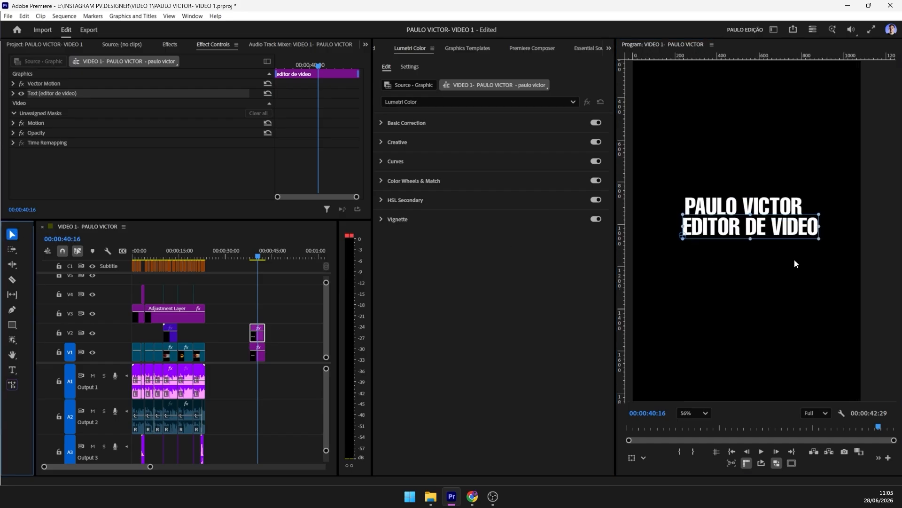
{"action": "left_click", "coordinate": [766, 209]}
{"action": "mouse_move", "coordinate": [801, 217]}
{"action": "left_mouse_down"}
{"action": "mouse_move", "coordinate": [786, 212]}
{"action": "mouse_move", "coordinate": [814, 208]}
{"action": "left_mouse_up"}
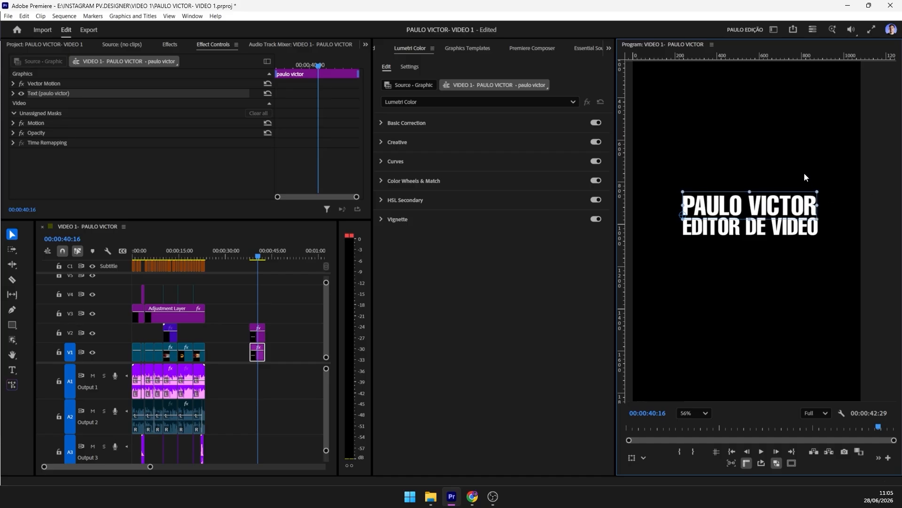
{"action": "mouse_move", "coordinate": [683, 192]}
{"action": "left_mouse_down"}
{"action": "mouse_move", "coordinate": [658, 183]}
{"action": "mouse_move", "coordinate": [678, 185]}
{"action": "left_mouse_up"}
{"action": "left_click_drag", "start_coordinate": [683, 216], "coordinate": [784, 203]}
{"action": "left_click_drag", "start_coordinate": [788, 202], "coordinate": [762, 203]}
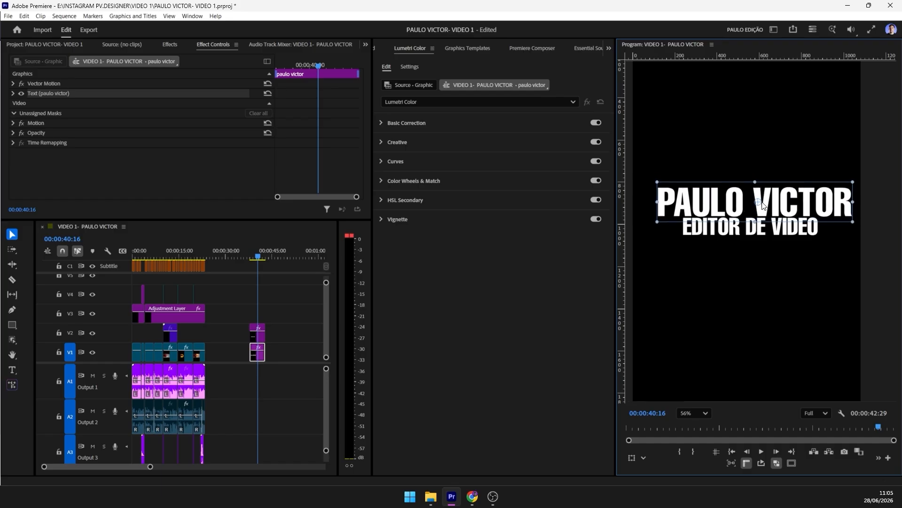
Step: Change the fill colour of the "editor de video" text to yellow
{"action": "left_click", "coordinate": [778, 232]}
{"action": "scroll", "coordinate": [780, 218], "scroll_direction": "down", "scroll_amount": 4}
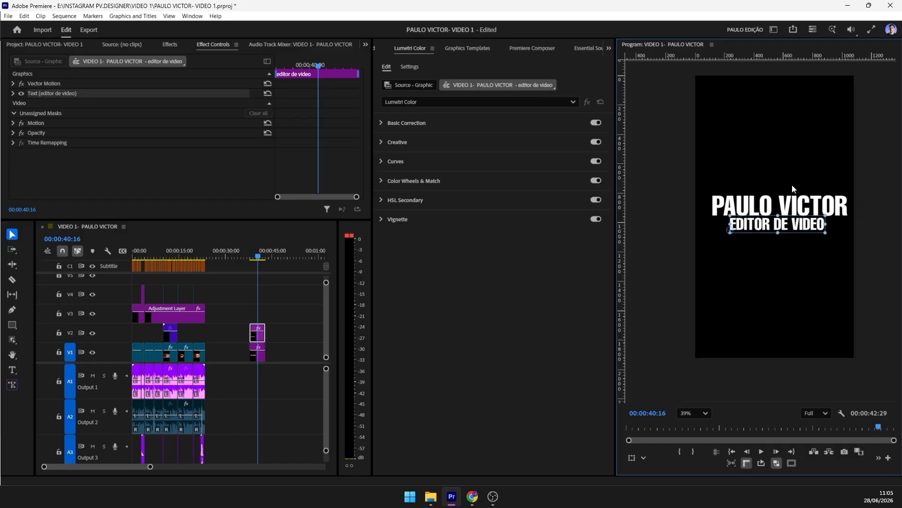
{"action": "left_click", "coordinate": [849, 209]}
{"action": "left_click", "coordinate": [809, 226]}
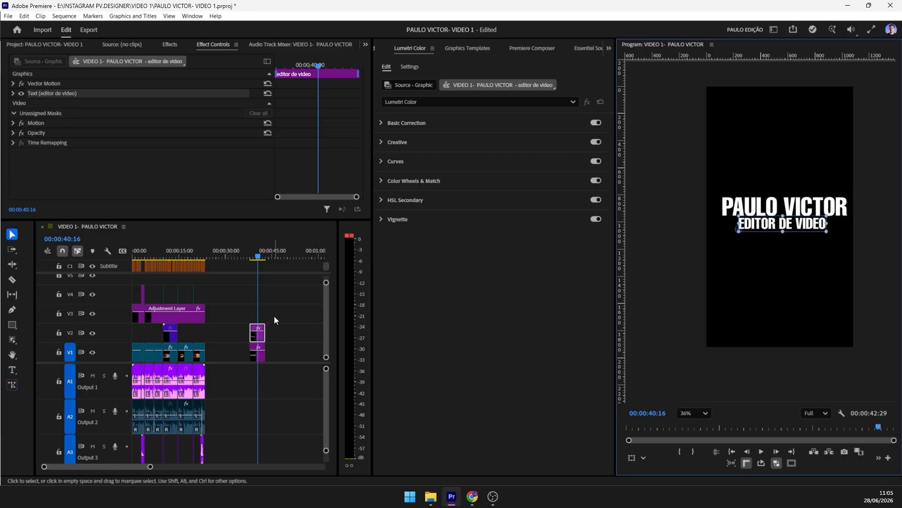
{"action": "left_click", "coordinate": [606, 48]}
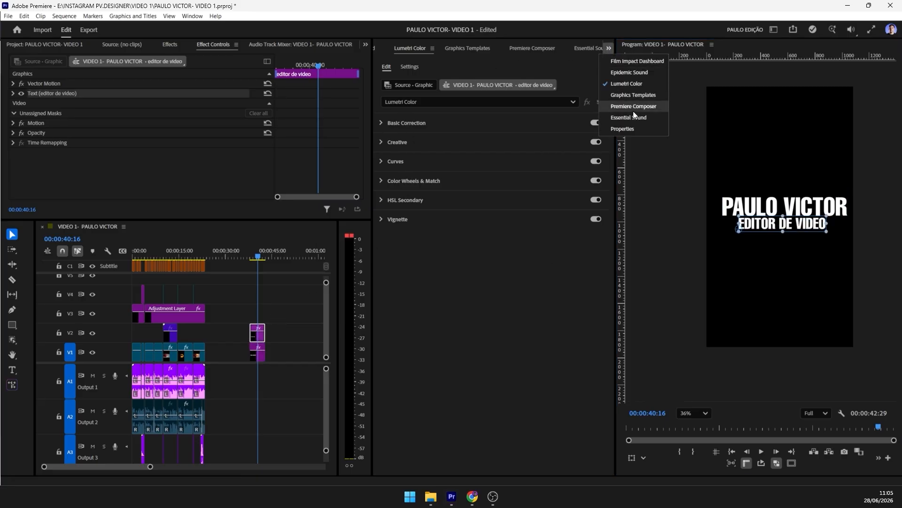
{"action": "left_click", "coordinate": [644, 129]}
{"action": "left_click", "coordinate": [408, 277]}
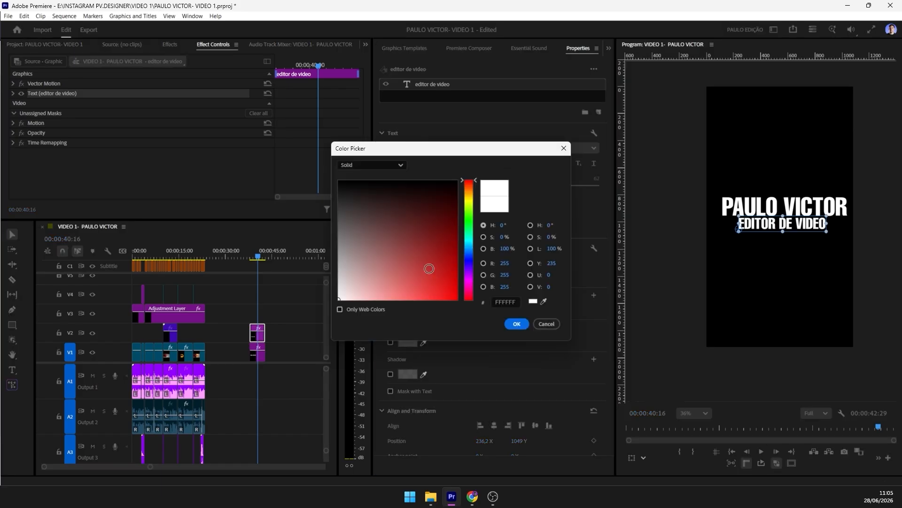
{"action": "left_click", "coordinate": [472, 193]}
{"action": "left_click_drag", "start_coordinate": [470, 193], "coordinate": [472, 198]}
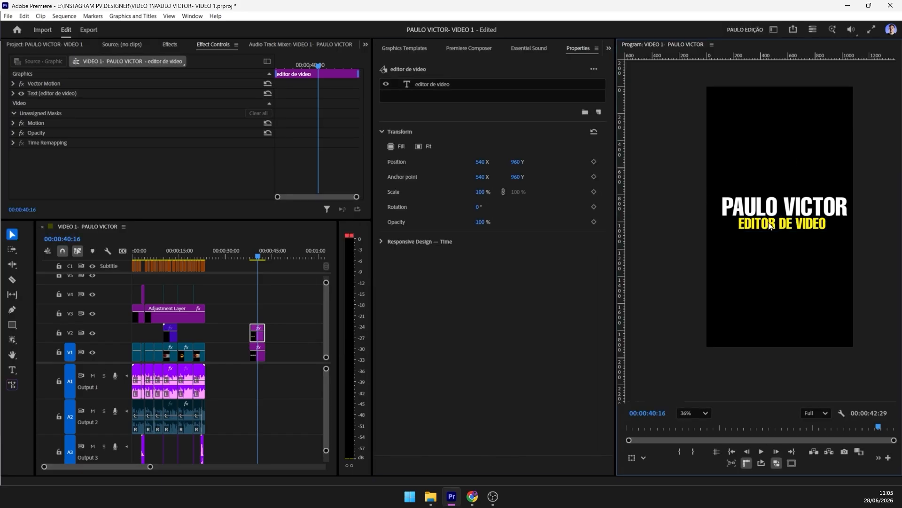
Step: Nudge the yellow "editor de video" text slightly down and move its anchor point to its centre
{"action": "left_click", "coordinate": [783, 229]}
{"action": "left_click_drag", "start_coordinate": [792, 229], "coordinate": [798, 230]}
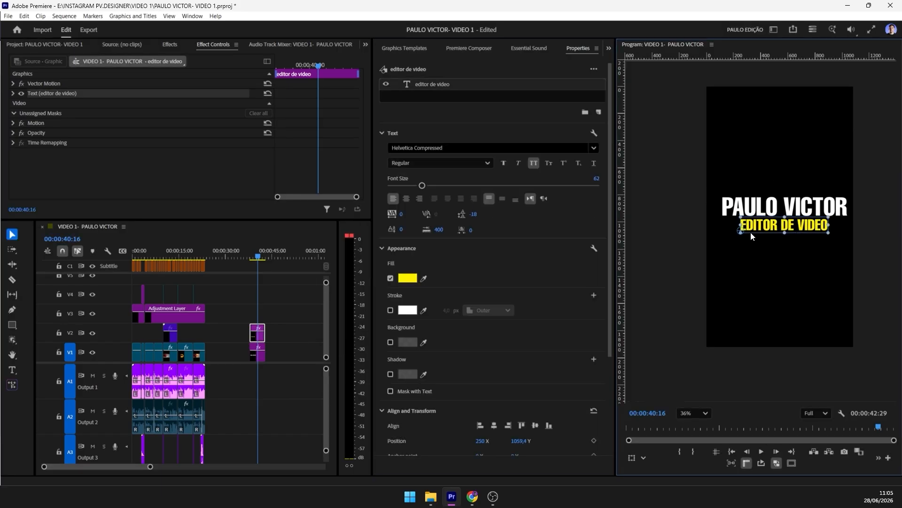
{"action": "left_click_drag", "start_coordinate": [741, 231], "coordinate": [794, 228]}
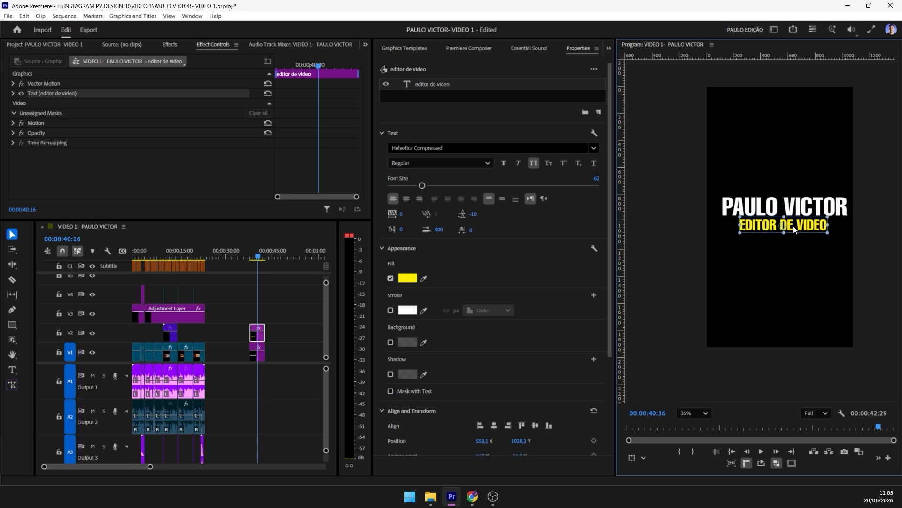
Step: Apply the Film Impact Edge Glow effect from Lights & Glows to both title graphics
{"action": "left_click", "coordinate": [609, 48]}
{"action": "left_click", "coordinate": [620, 61]}
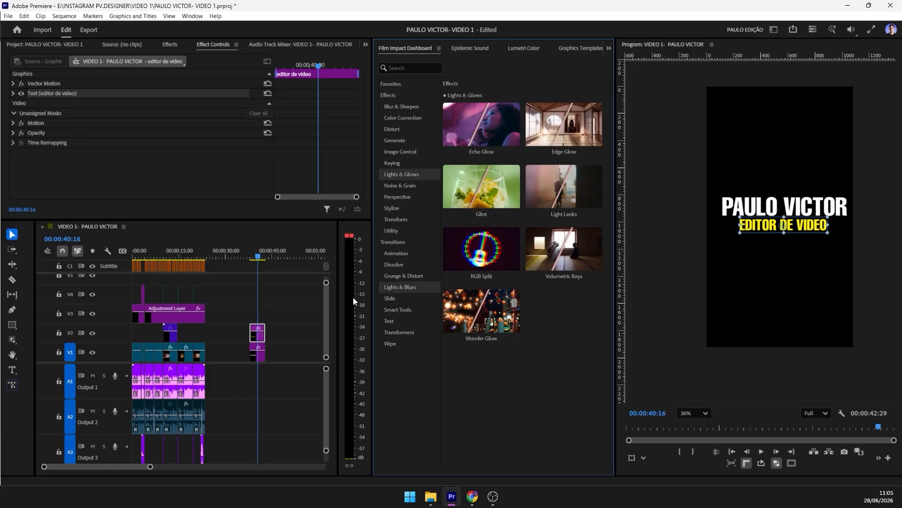
{"action": "left_click", "coordinate": [571, 151]}
{"action": "left_click_drag", "start_coordinate": [288, 348], "coordinate": [262, 356]}
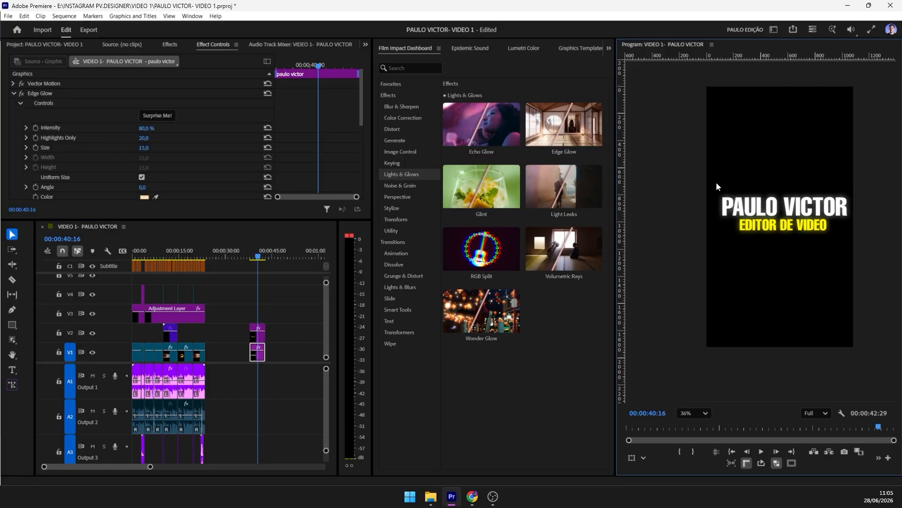
{"action": "key", "text": "t"}
{"action": "left_click", "coordinate": [787, 211]}
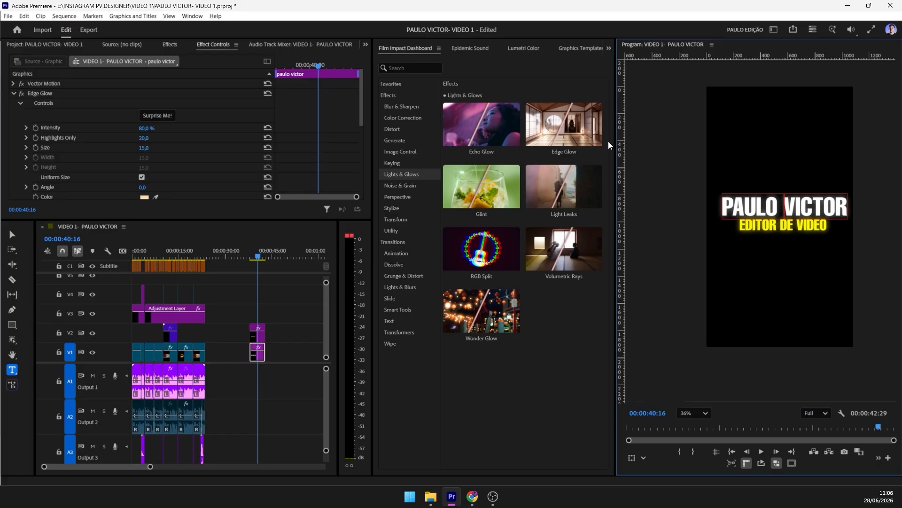
{"action": "left_click", "coordinate": [16, 239]}
{"action": "left_click", "coordinate": [826, 168]}
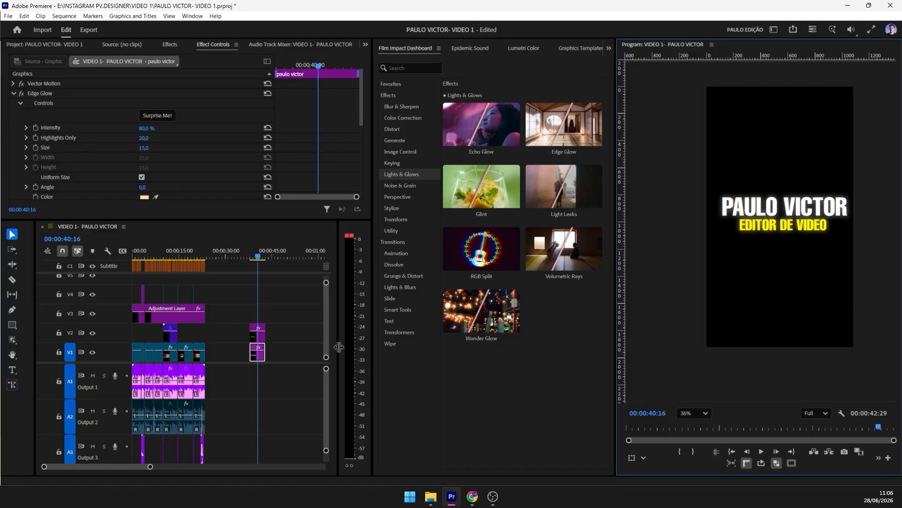
Step: Delete the yellow "editor de video" graphic from track V2
{"action": "left_click", "coordinate": [292, 345]}
{"action": "left_click_drag", "start_coordinate": [151, 466], "coordinate": [139, 467]}
{"action": "left_click", "coordinate": [231, 340]}
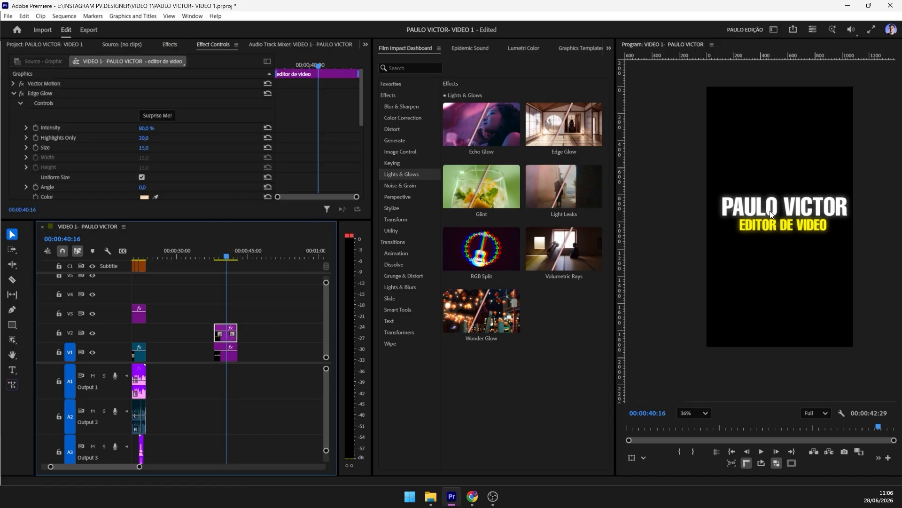
{"action": "left_click", "coordinate": [14, 93]}
{"action": "left_click", "coordinate": [254, 350]}
{"action": "left_click", "coordinate": [235, 334]}
{"action": "key", "text": "Delete"}
Step: Add a black 4 px outer stroke to the remaining name text
{"action": "double_click", "coordinate": [793, 207]}
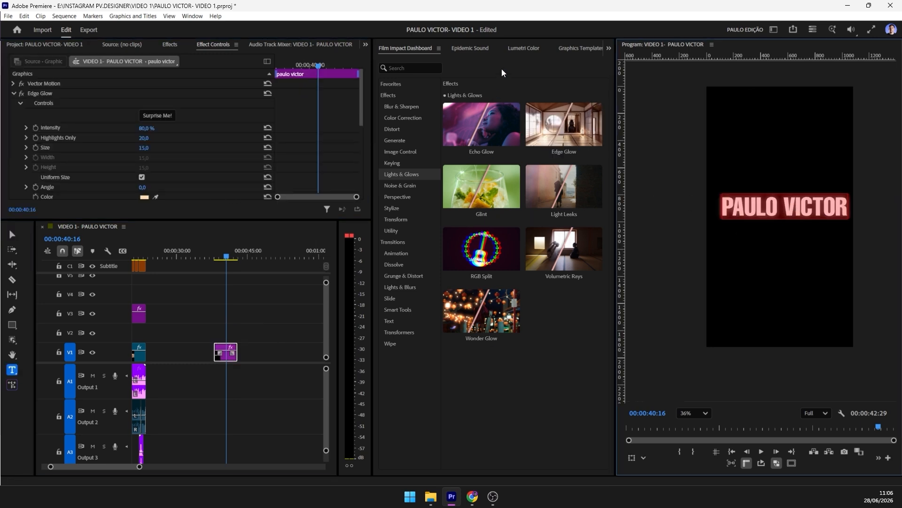
{"action": "left_click", "coordinate": [609, 49]}
{"action": "left_click", "coordinate": [621, 128]}
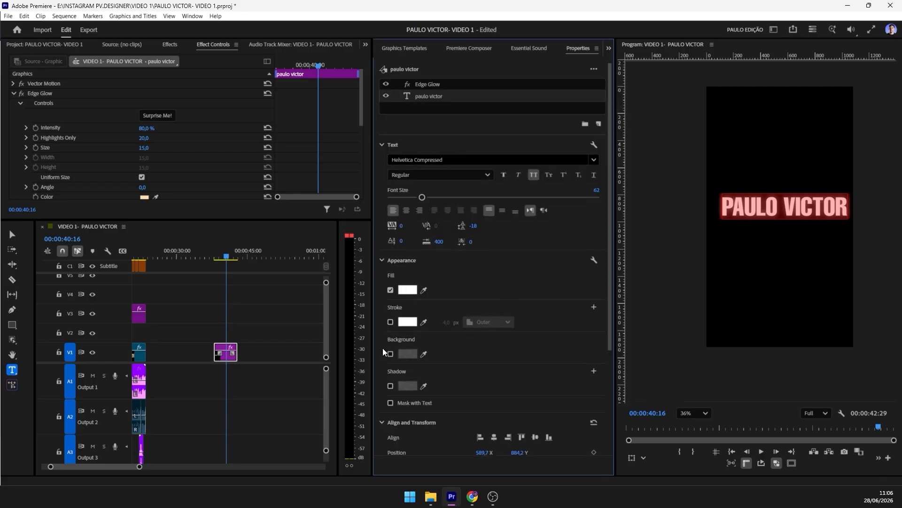
{"action": "left_click", "coordinate": [391, 321]}
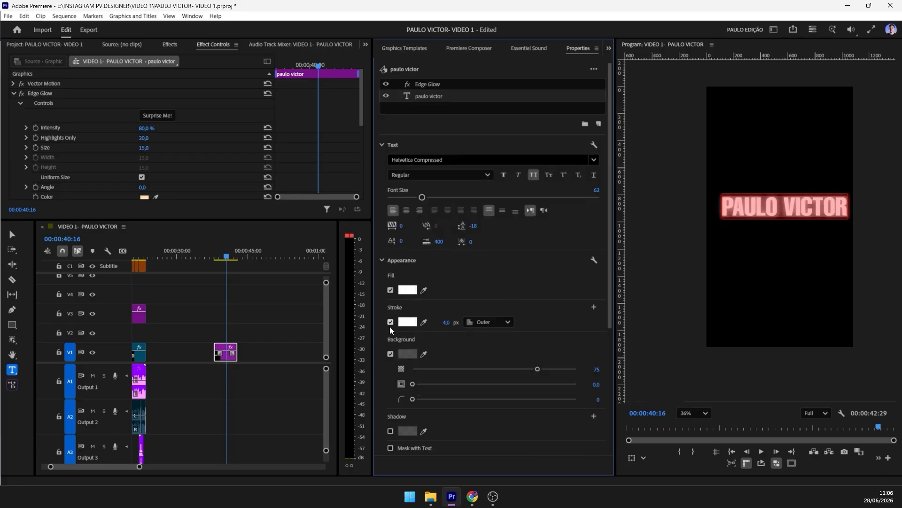
{"action": "left_click", "coordinate": [407, 322]}
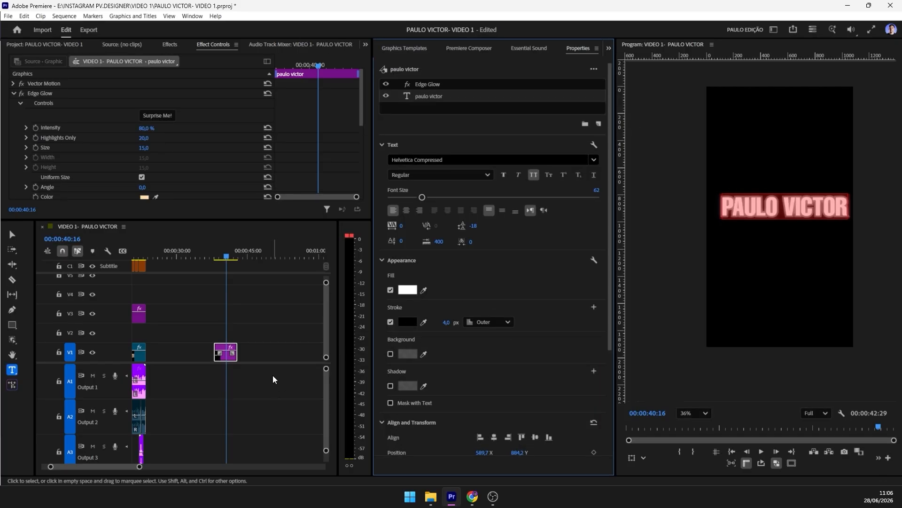
Step: Move the name graphic to V2 over the video's end, preview it at 00:00:22:26, and remove its Edge Glow effect
{"action": "left_click", "coordinate": [272, 375]}
{"action": "scroll", "coordinate": [273, 371], "scroll_direction": "up", "scroll_amount": 3}
{"action": "left_click_drag", "start_coordinate": [287, 349], "coordinate": [211, 334]}
{"action": "left_click_drag", "start_coordinate": [217, 257], "coordinate": [213, 258]}
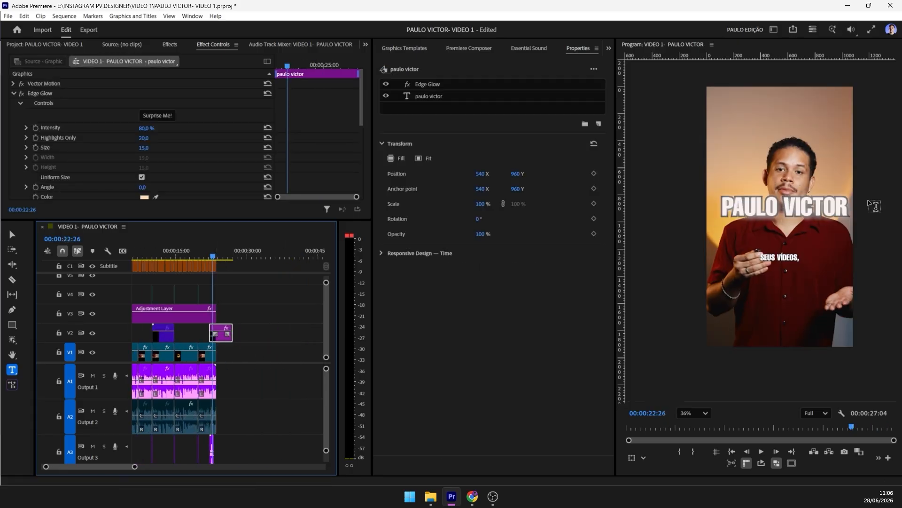
{"action": "left_click", "coordinate": [14, 93]}
{"action": "key", "text": "Delete"}
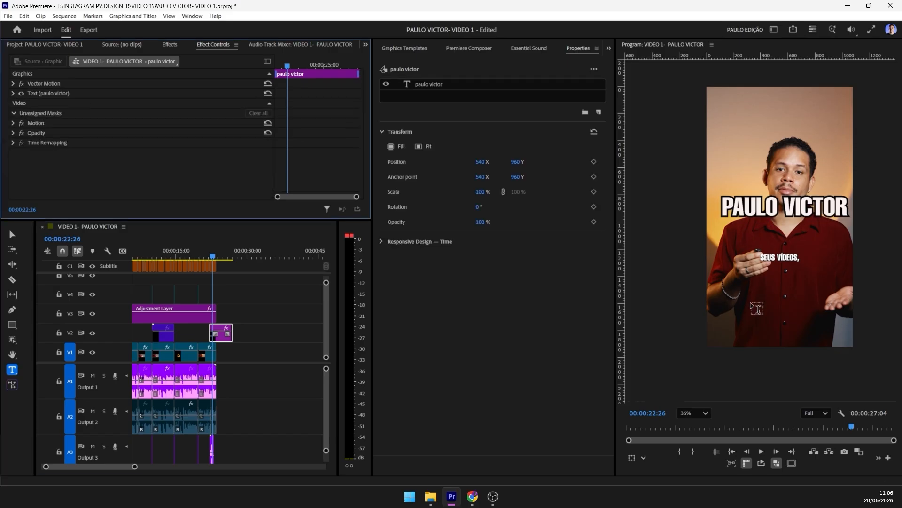
Step: Scale the name title down slightly and centre it just below the man's face
{"action": "key", "text": "v"}
{"action": "left_click", "coordinate": [772, 206]}
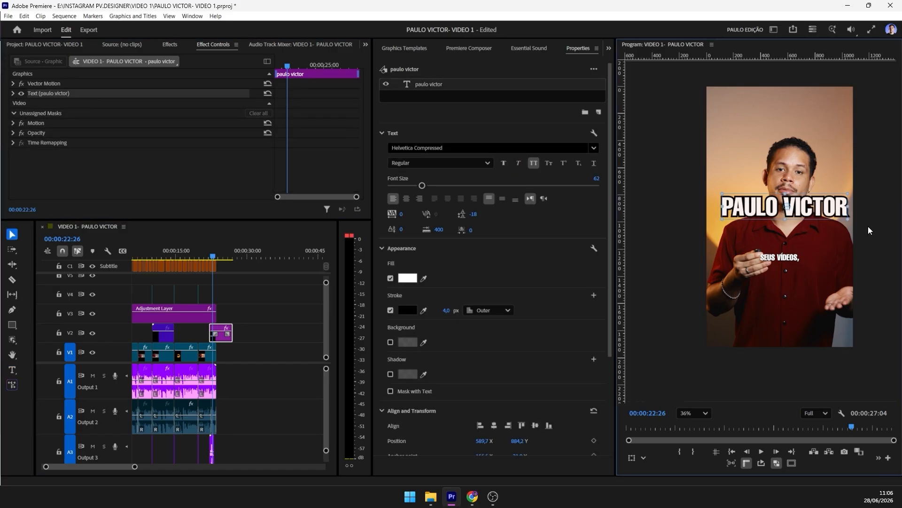
{"action": "left_click_drag", "start_coordinate": [851, 220], "coordinate": [813, 226]}
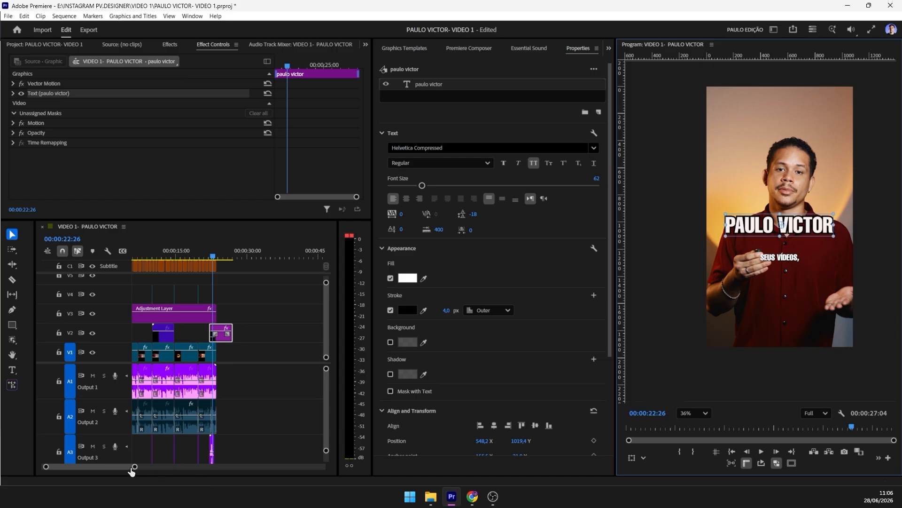
Step: Trim the name graphic to end with the video and move its text above the man's head
{"action": "left_click_drag", "start_coordinate": [135, 466], "coordinate": [97, 466]}
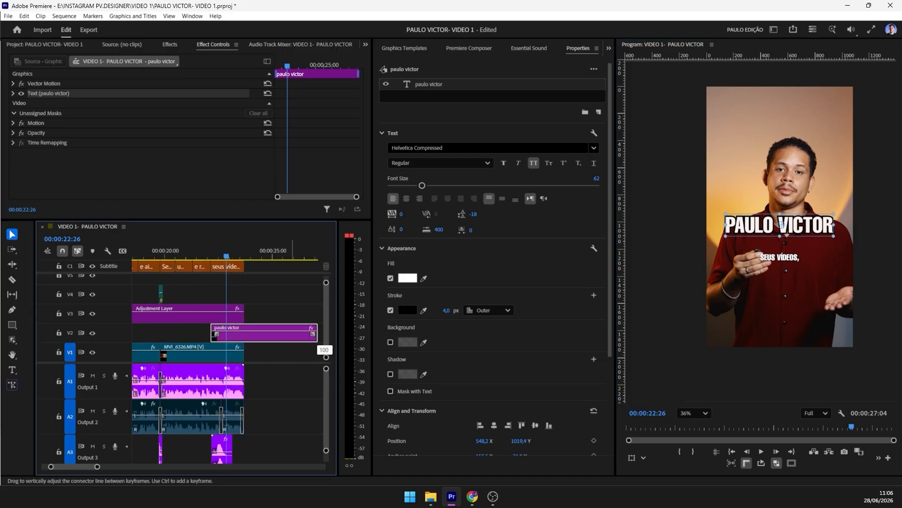
{"action": "left_click_drag", "start_coordinate": [295, 335], "coordinate": [241, 330]}
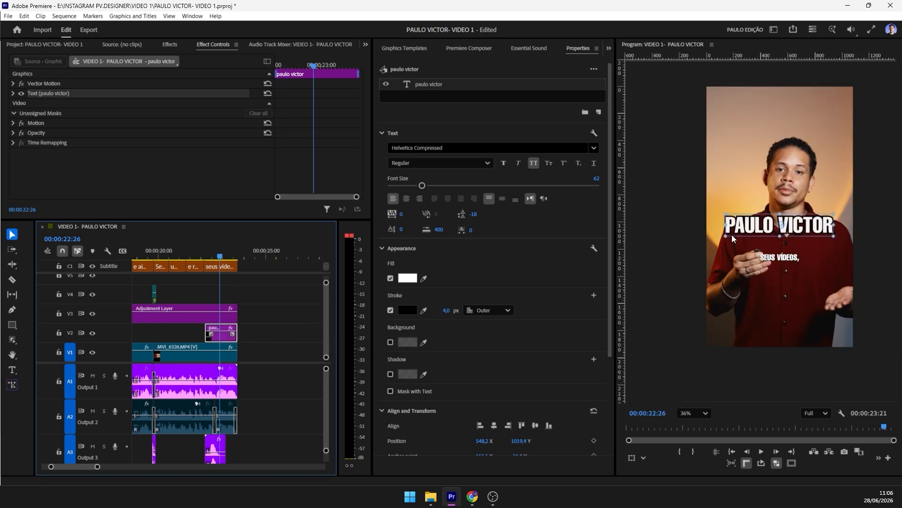
{"action": "left_click_drag", "start_coordinate": [759, 230], "coordinate": [753, 117]}
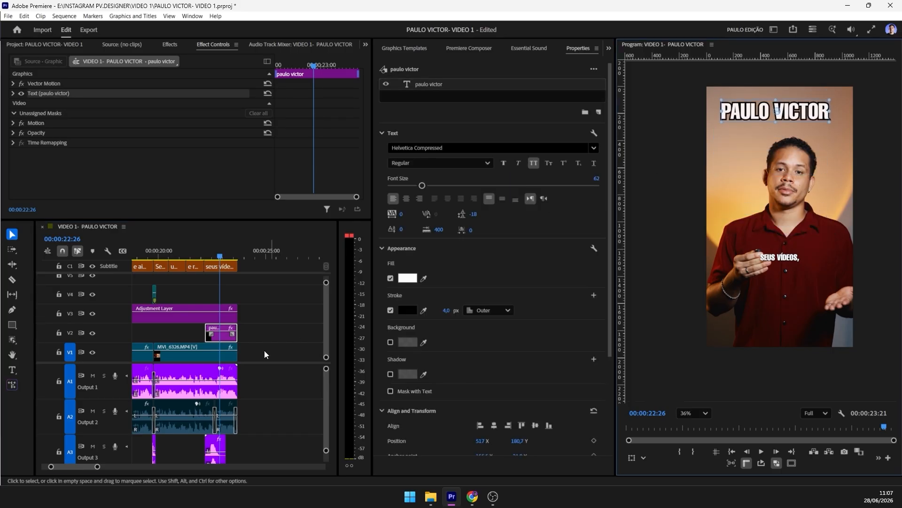
Step: Stack three copies of the name graphic on V2, V3 and V4 past the video's end, spacing their texts vertically
{"action": "left_click_drag", "start_coordinate": [216, 327], "coordinate": [267, 294]}
{"action": "left_click", "coordinate": [264, 255]}
{"action": "left_click", "coordinate": [268, 316]}
{"action": "left_click_drag", "start_coordinate": [795, 114], "coordinate": [796, 175]}
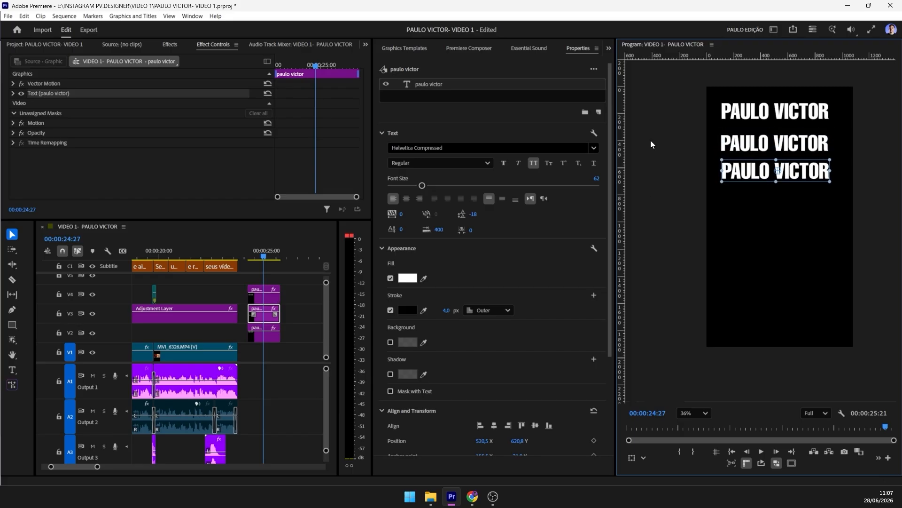
Step: Delete the three stacked name graphics and return the playhead to 00:00:21:20
{"action": "left_click_drag", "start_coordinate": [288, 295], "coordinate": [276, 324]}
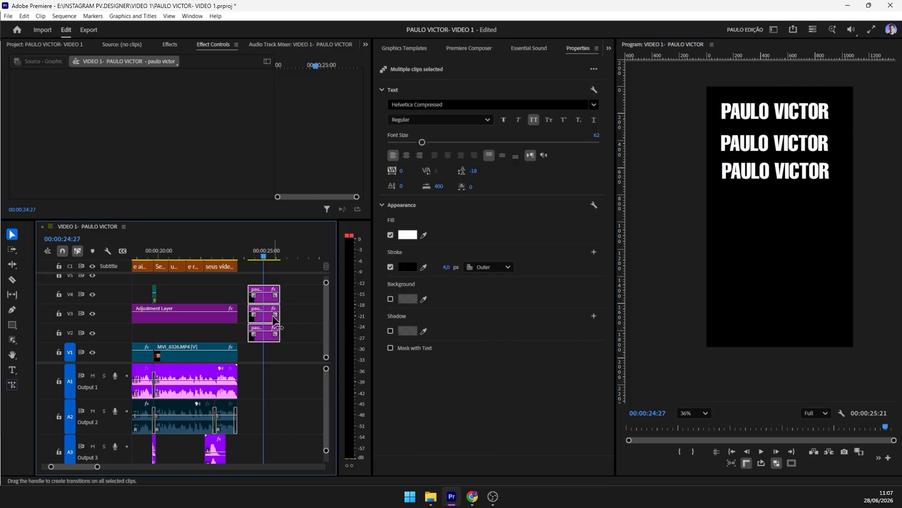
{"action": "key", "text": "Delete"}
{"action": "left_click_drag", "start_coordinate": [250, 252], "coordinate": [194, 261]}
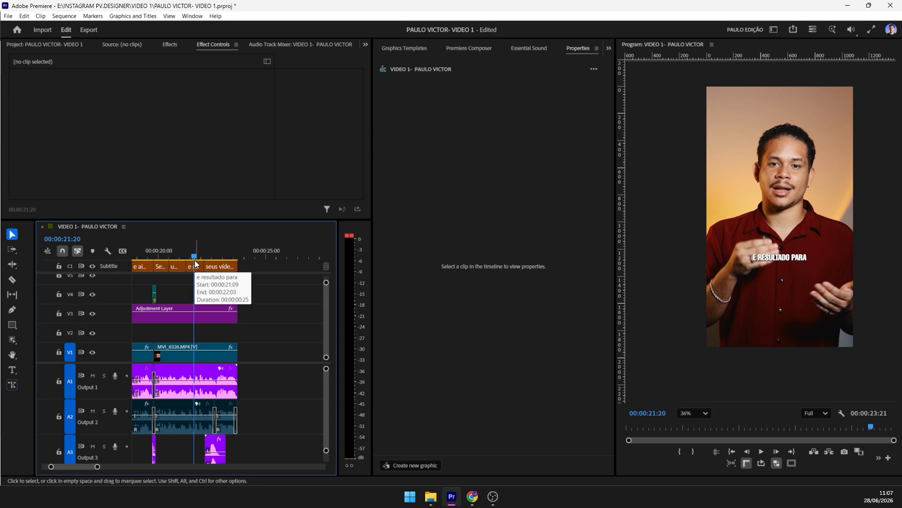
Step: Switch to the Google Docs checklist in Chrome and apply strikethrough to LEGENDA and EFEITO
{"action": "left_click_drag", "start_coordinate": [208, 250], "coordinate": [221, 250]}
{"action": "mouse_move", "coordinate": [493, 496]}
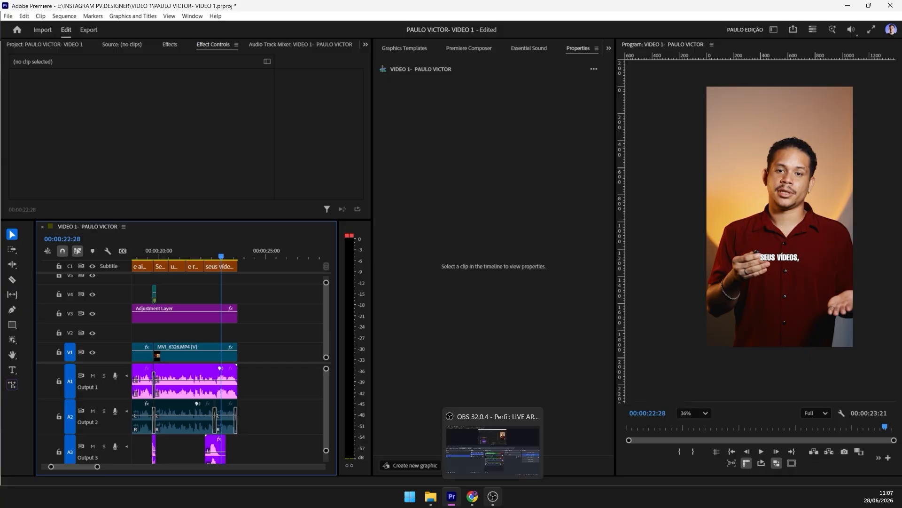
{"action": "left_click", "coordinate": [473, 496]}
{"action": "double_click", "coordinate": [298, 188]}
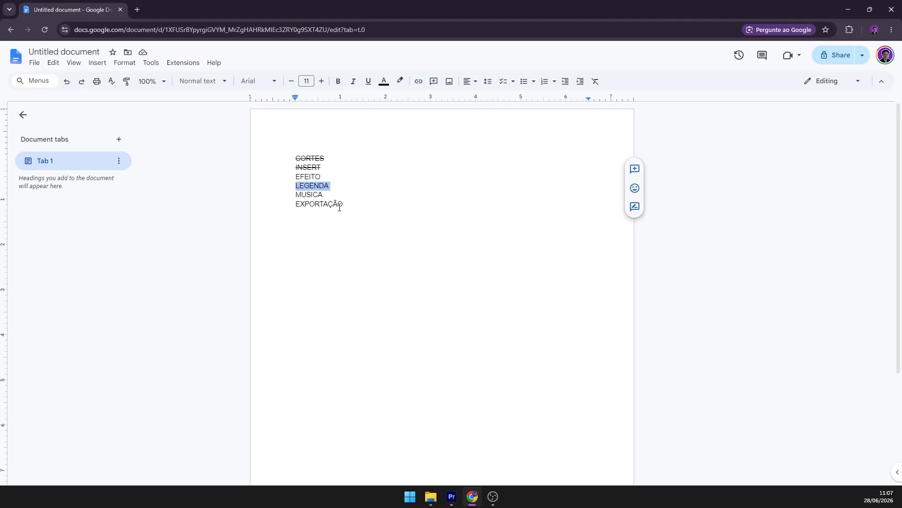
{"action": "left_click", "coordinate": [125, 62]}
{"action": "mouse_move", "coordinate": [155, 79]}
{"action": "left_click", "coordinate": [297, 126]}
{"action": "double_click", "coordinate": [307, 177]}
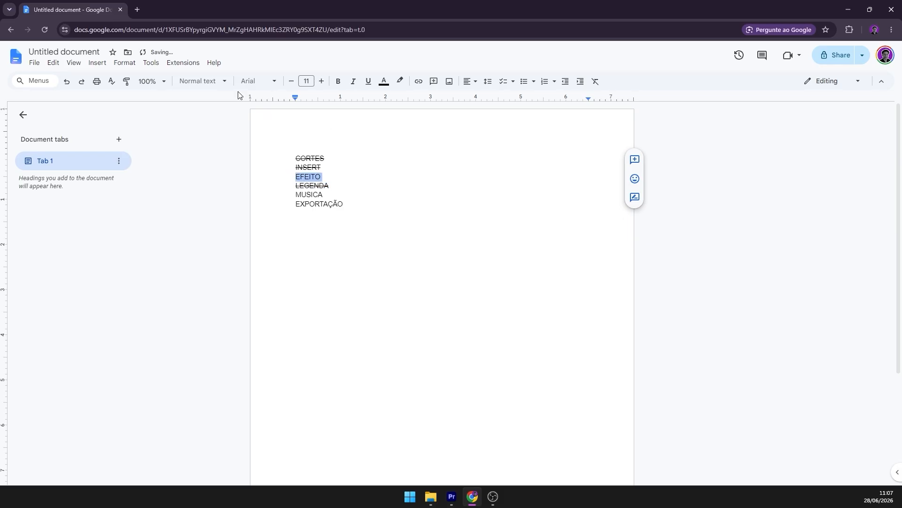
{"action": "left_click", "coordinate": [124, 63]}
{"action": "mouse_move", "coordinate": [155, 81]}
{"action": "key", "text": "alt+shift+5"}
Step: Switch back to Premiere, fit the whole sequence in the timeline, scrub to 00:00:04:21 and show the Audio Track Mixer
{"action": "left_click", "coordinate": [449, 502]}
{"action": "scroll", "coordinate": [260, 303], "scroll_direction": "up", "scroll_amount": 8}
{"action": "left_click_drag", "start_coordinate": [168, 257], "coordinate": [179, 283]}
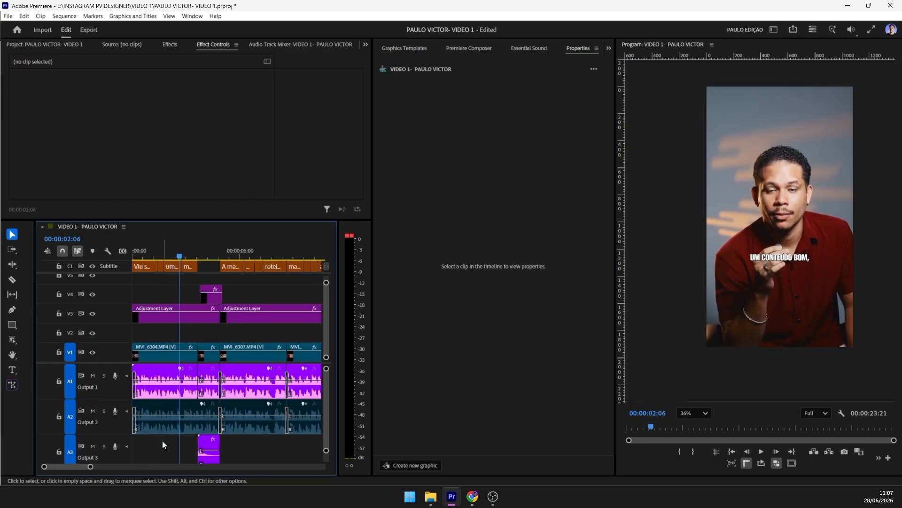
{"action": "left_click_drag", "start_coordinate": [90, 467], "coordinate": [133, 467]}
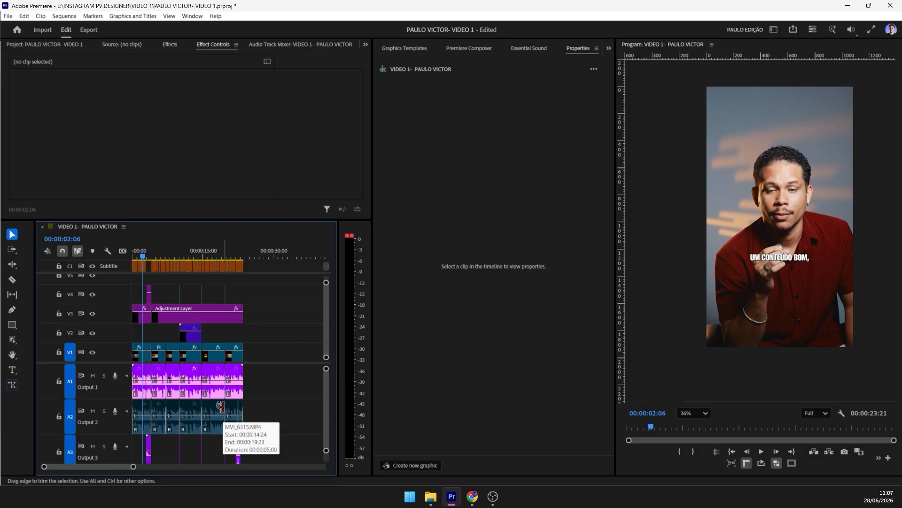
{"action": "left_click", "coordinate": [243, 381]}
{"action": "left_click_drag", "start_coordinate": [187, 251], "coordinate": [154, 254]}
{"action": "left_click", "coordinate": [322, 45]}
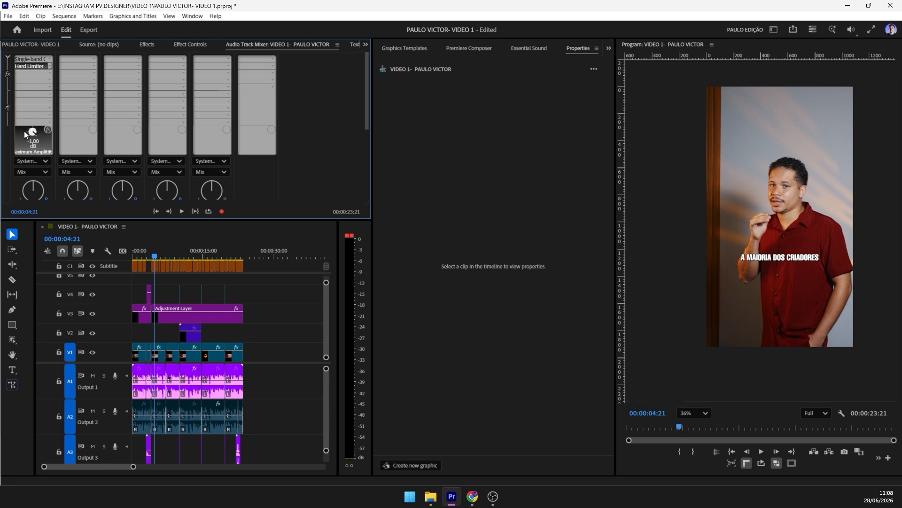
Step: Collapse the mixer's track effects, shift the pan of Output 1 and reset it to 0
{"action": "left_click", "coordinate": [7, 58]}
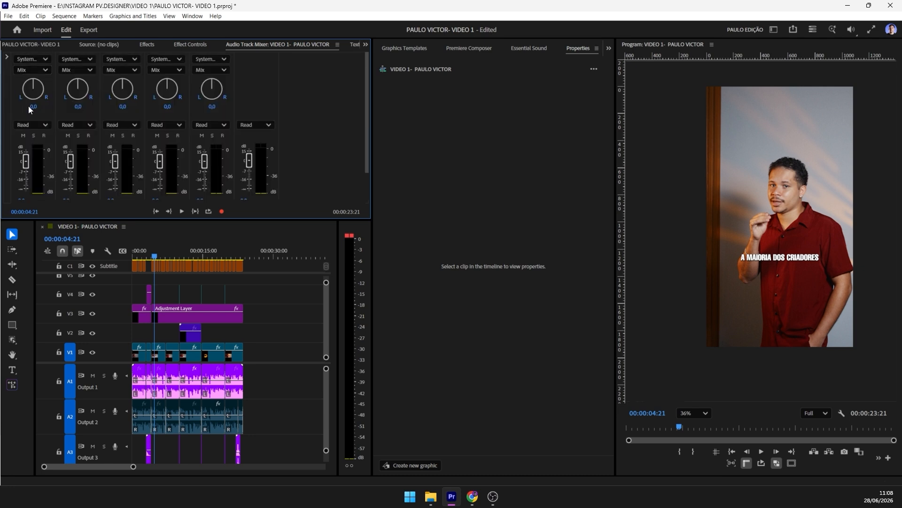
{"action": "left_click_drag", "start_coordinate": [40, 101], "coordinate": [34, 86]}
{"action": "mouse_move", "coordinate": [35, 94]}
{"action": "left_mouse_down"}
{"action": "mouse_move", "coordinate": [51, 85]}
{"action": "mouse_move", "coordinate": [64, 91]}
{"action": "mouse_move", "coordinate": [52, 101]}
{"action": "mouse_move", "coordinate": [90, 96]}
{"action": "mouse_move", "coordinate": [50, 93]}
{"action": "left_mouse_up"}
{"action": "left_click", "coordinate": [33, 107]}
{"action": "type", "text": "0"}
{"action": "key", "text": "Return"}
Step: Expand the mixer's track effects and browse the Amplitude and Compression options for Output 1's first effect slot
{"action": "left_click", "coordinate": [7, 56]}
{"action": "left_click", "coordinate": [33, 57]}
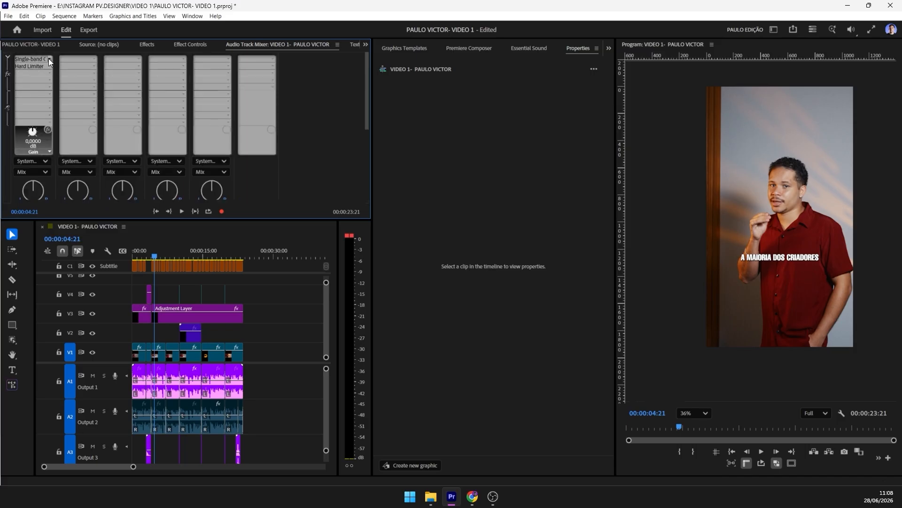
{"action": "left_click", "coordinate": [49, 59]}
{"action": "mouse_move", "coordinate": [59, 85]}
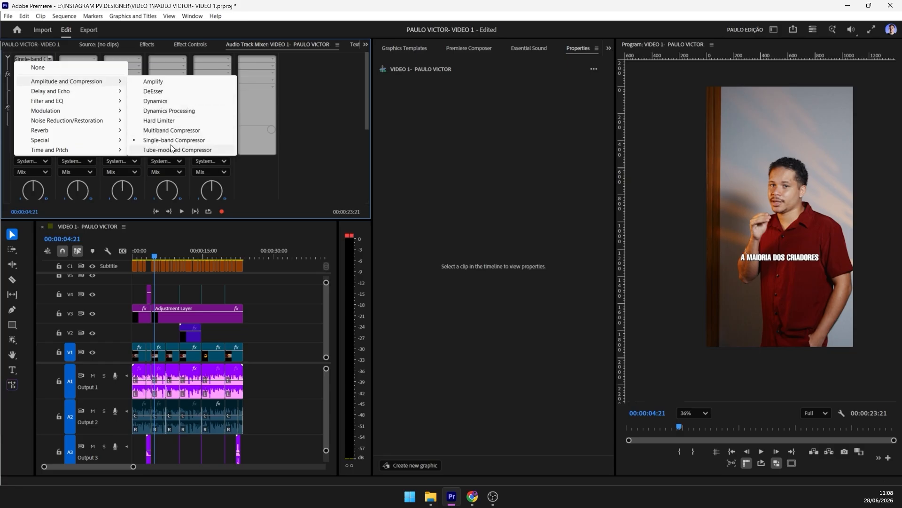
{"action": "left_click", "coordinate": [159, 121]}
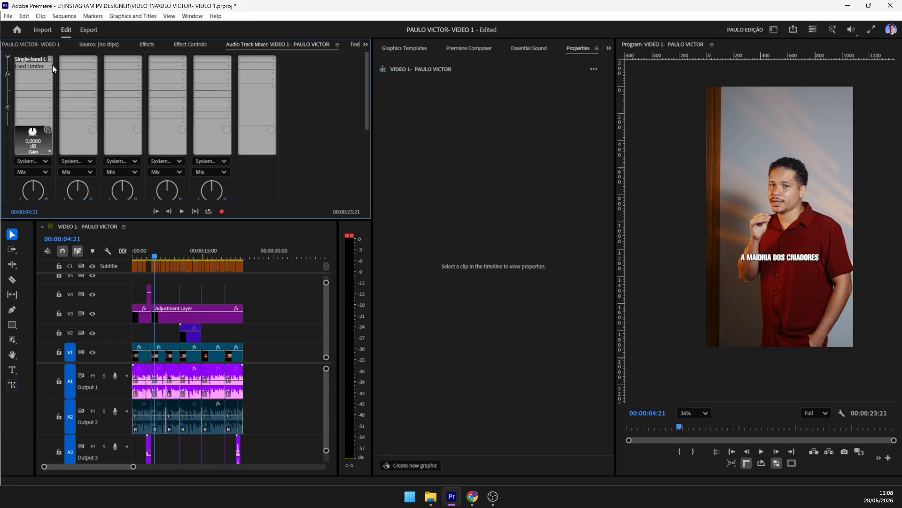
Step: Raise the input boost of Output 1's Hard Limiter to 15.9 dB while playing the sequence from its start, and close the effect editor
{"action": "double_click", "coordinate": [37, 66]}
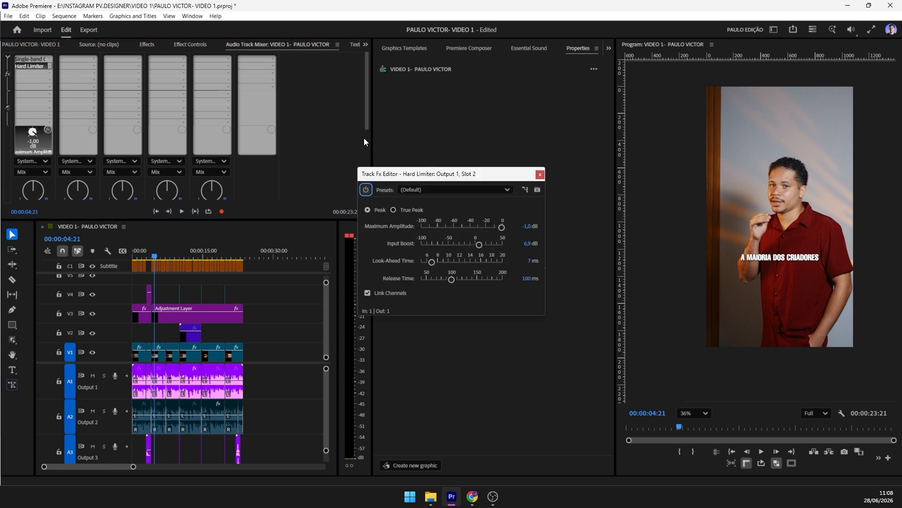
{"action": "left_click_drag", "start_coordinate": [446, 182], "coordinate": [439, 150]}
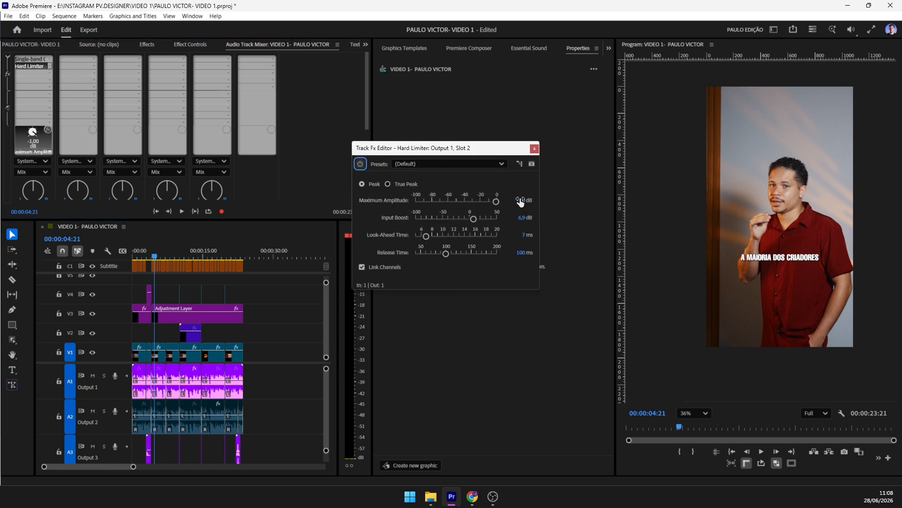
{"action": "left_click", "coordinate": [520, 201]}
{"action": "left_click_drag", "start_coordinate": [154, 250], "coordinate": [128, 250]}
{"action": "key", "text": "space"}
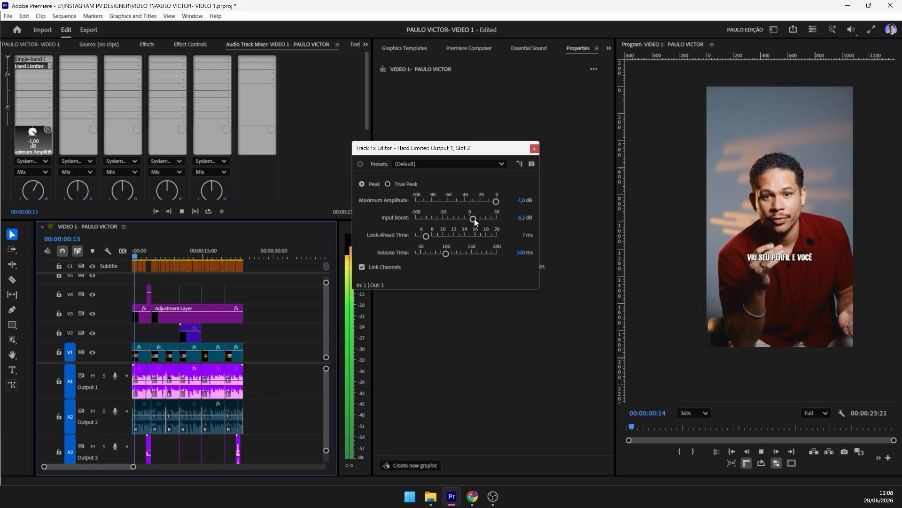
{"action": "mouse_move", "coordinate": [475, 218]}
{"action": "left_mouse_down"}
{"action": "mouse_move", "coordinate": [489, 217]}
{"action": "mouse_move", "coordinate": [481, 217]}
{"action": "left_mouse_up"}
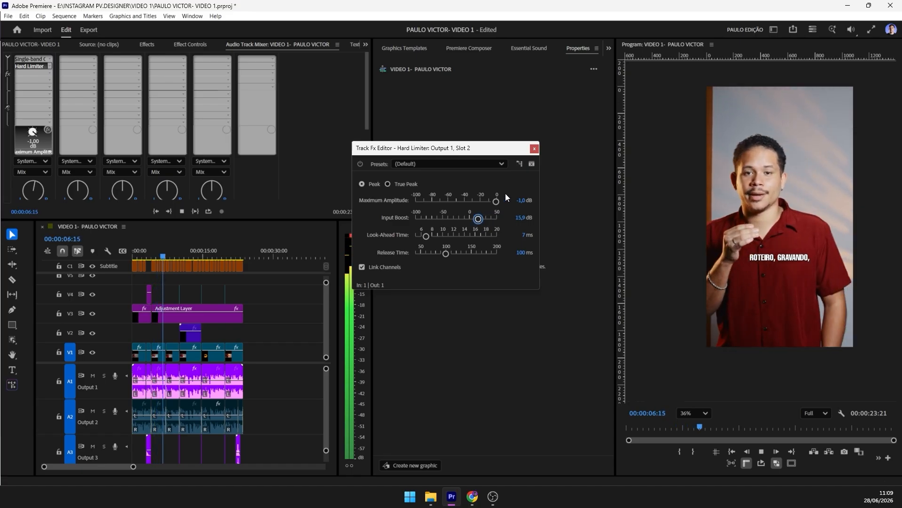
{"action": "left_click", "coordinate": [533, 148]}
{"action": "left_click", "coordinate": [485, 192]}
{"action": "key", "text": "space"}
Step: Return to 00:00:04:06 and look over the mixer's pan controls, faders and track effects
{"action": "left_click_drag", "start_coordinate": [166, 250], "coordinate": [152, 262]}
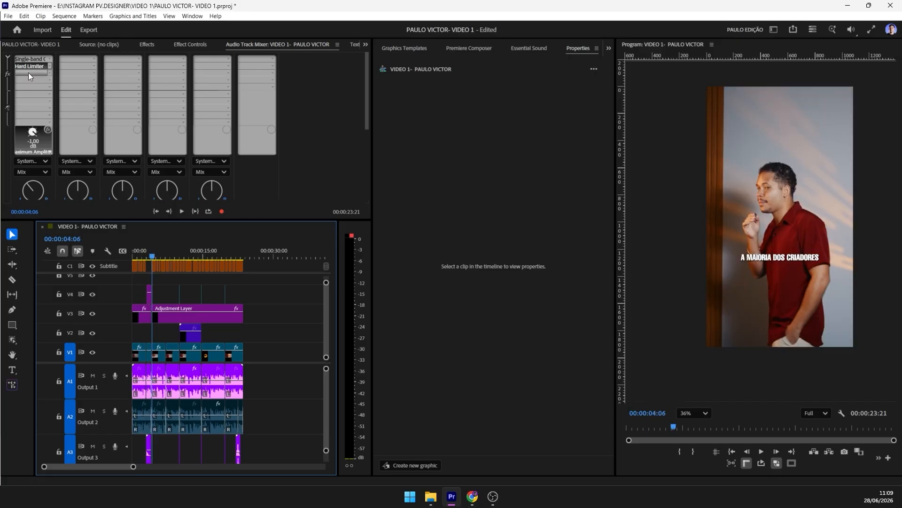
{"action": "left_click", "coordinate": [8, 58]}
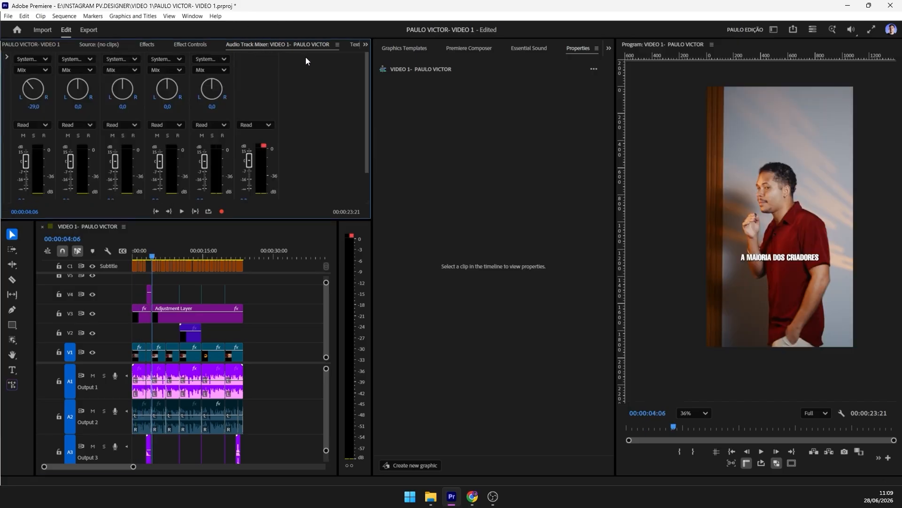
{"action": "scroll", "coordinate": [88, 177], "scroll_direction": "down", "scroll_amount": 2}
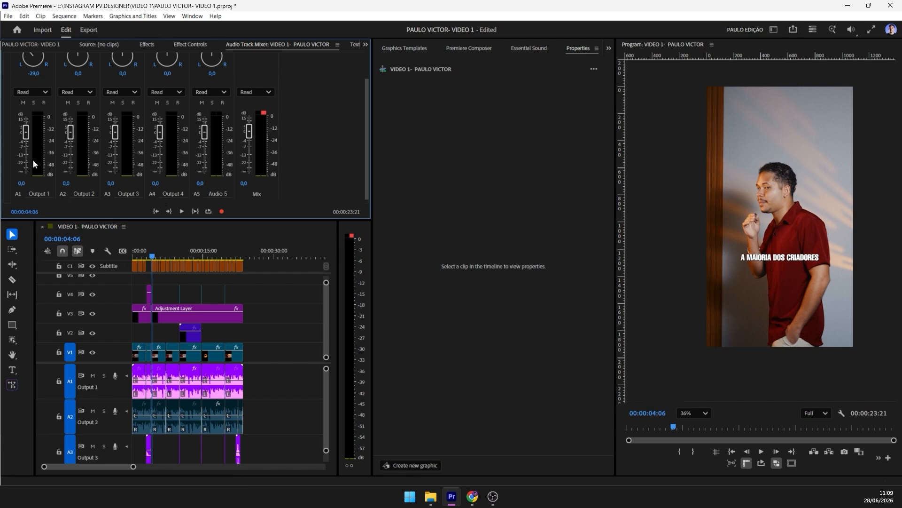
{"action": "scroll", "coordinate": [13, 106], "scroll_direction": "up", "scroll_amount": 2}
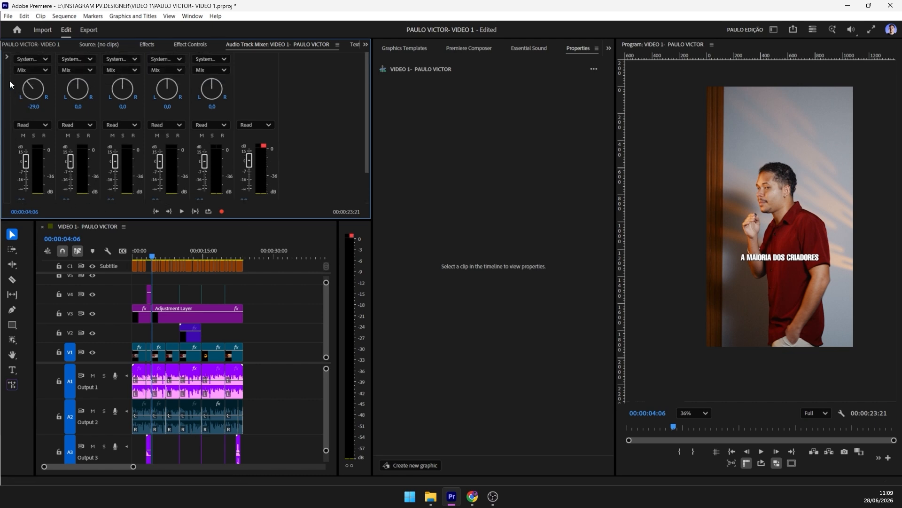
{"action": "left_click", "coordinate": [7, 56]}
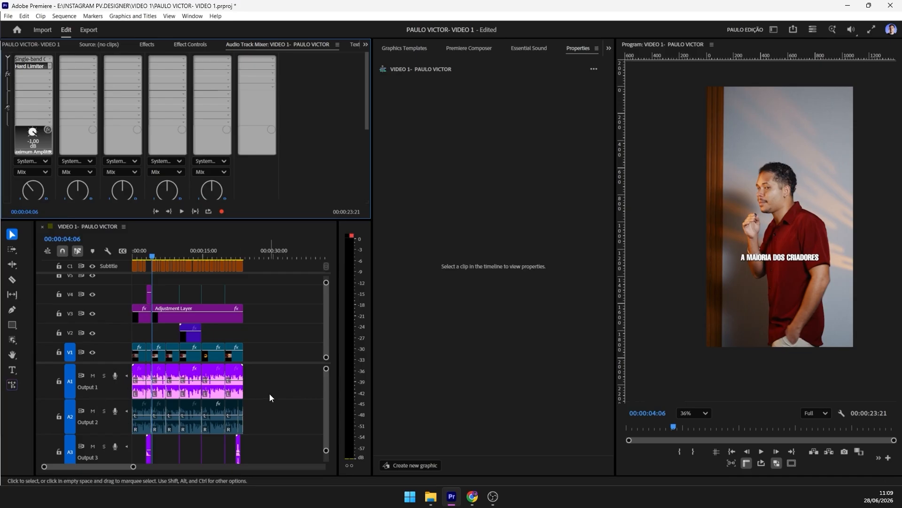
Step: Select all the main clips on V1 and A1, minimise Premiere and search Windows for "le" to find CN Levelator
{"action": "left_click_drag", "start_coordinate": [256, 388], "coordinate": [135, 385]}
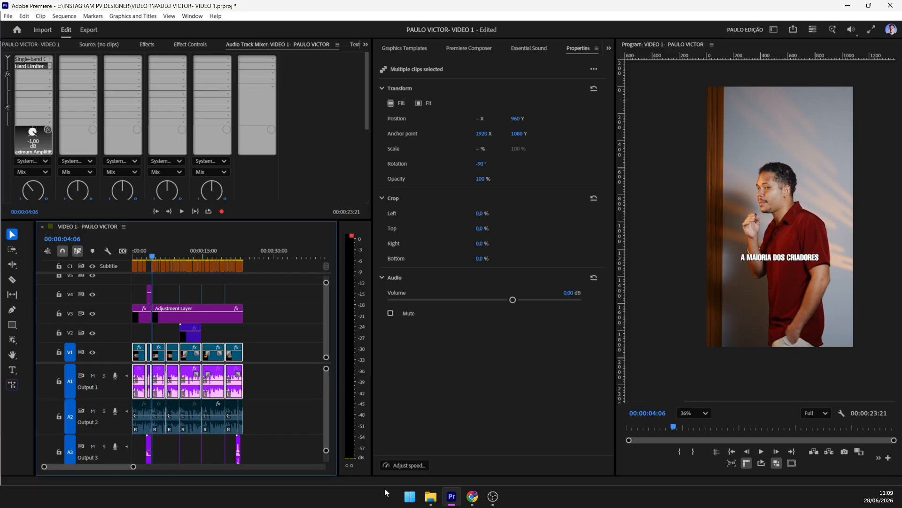
{"action": "left_click", "coordinate": [848, 5]}
{"action": "key", "text": "super"}
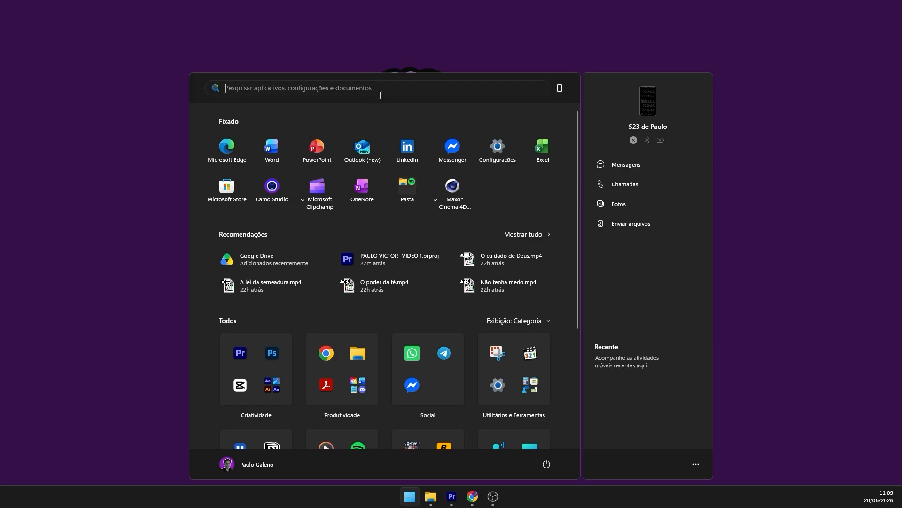
{"action": "left_click", "coordinate": [385, 90]}
{"action": "type", "text": "le"}
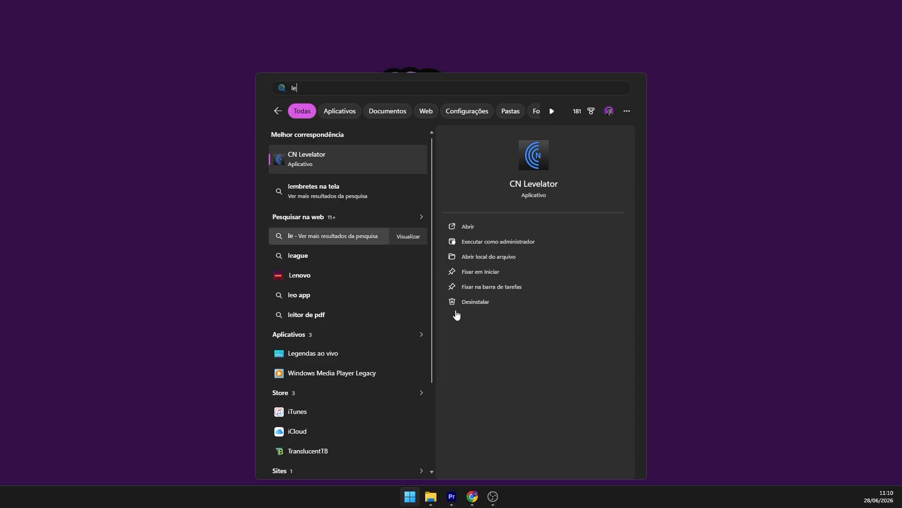
Step: Return to Premiere, examine the main clips and their Output 1 audio in the timeline, and scrub to 00:00:17:00
{"action": "left_click", "coordinate": [451, 497]}
{"action": "left_click_drag", "start_coordinate": [259, 389], "coordinate": [137, 383]}
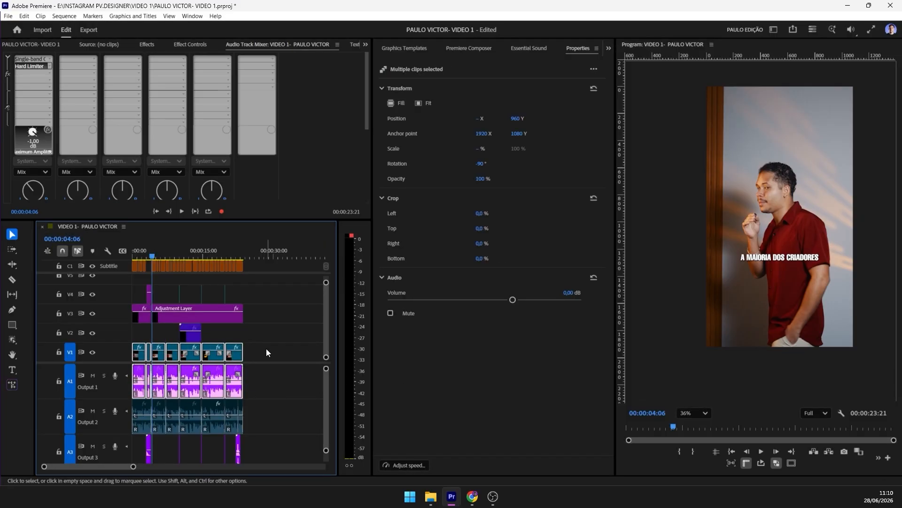
{"action": "left_click_drag", "start_coordinate": [133, 467], "coordinate": [68, 467]}
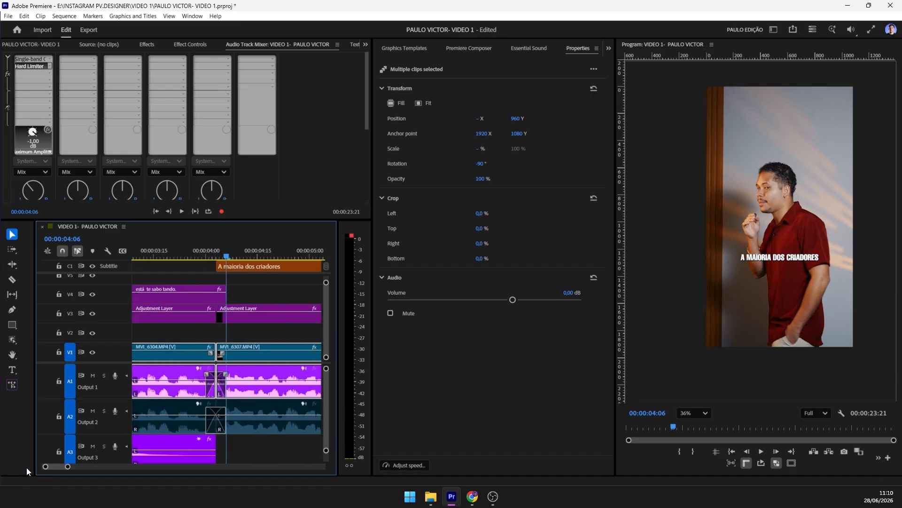
{"action": "left_click_drag", "start_coordinate": [67, 467], "coordinate": [142, 466]}
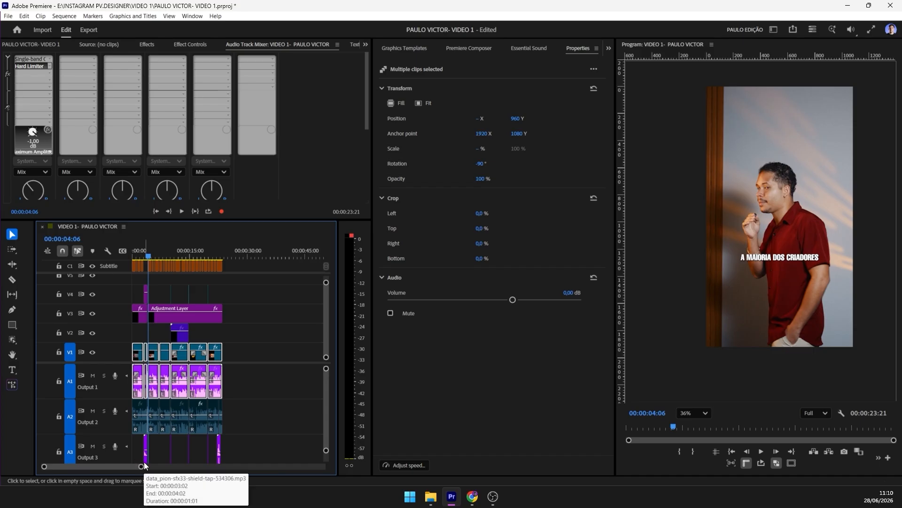
{"action": "left_click", "coordinate": [242, 391]}
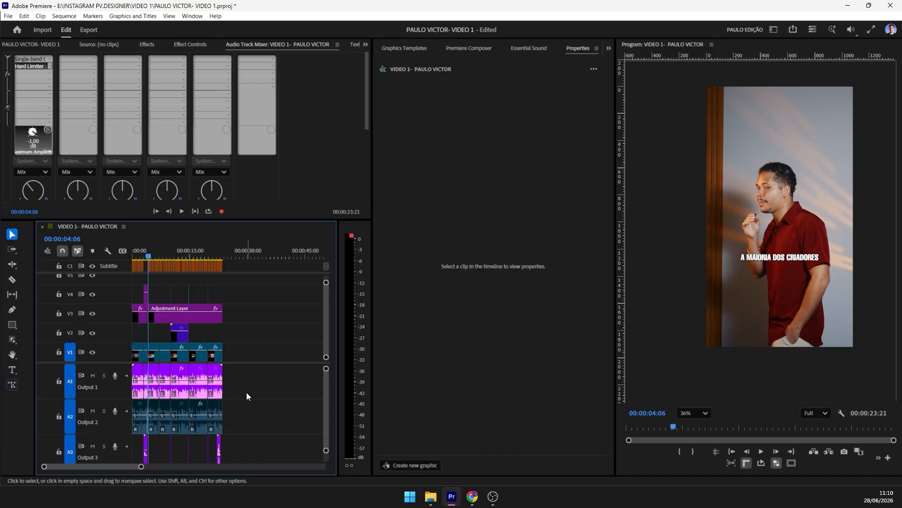
{"action": "left_click", "coordinate": [495, 500]}
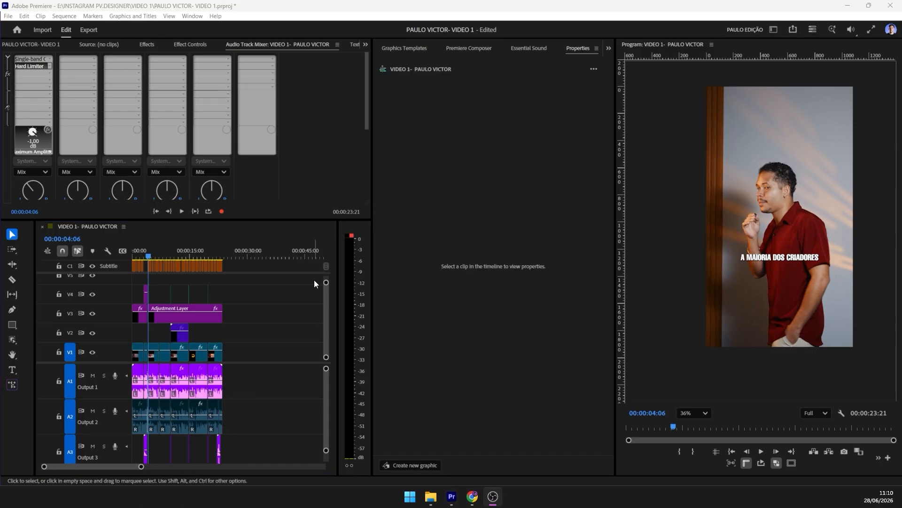
{"action": "left_click_drag", "start_coordinate": [141, 255], "coordinate": [197, 267]}
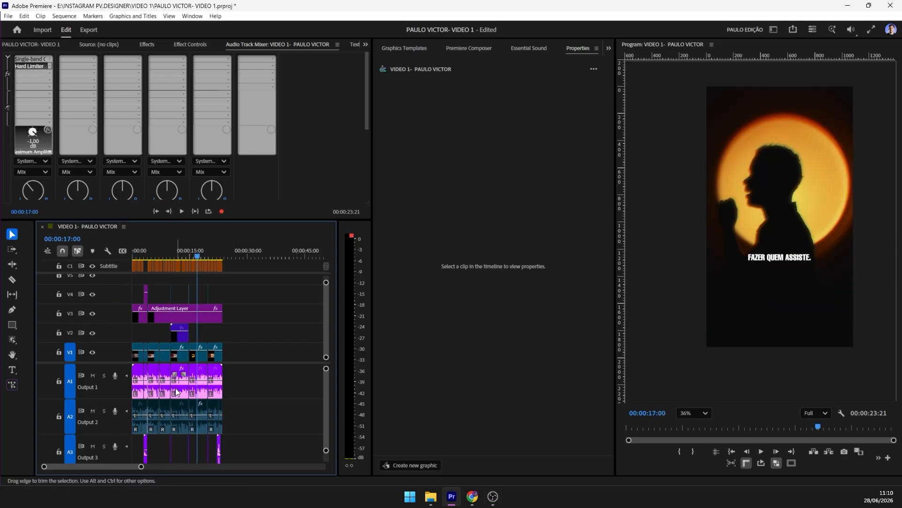
Step: Open the sequence's export settings and review the list of output formats, keeping Waveform Audio
{"action": "left_click", "coordinate": [793, 31]}
{"action": "left_click", "coordinate": [652, 12]}
{"action": "key", "text": "ctrl+m"}
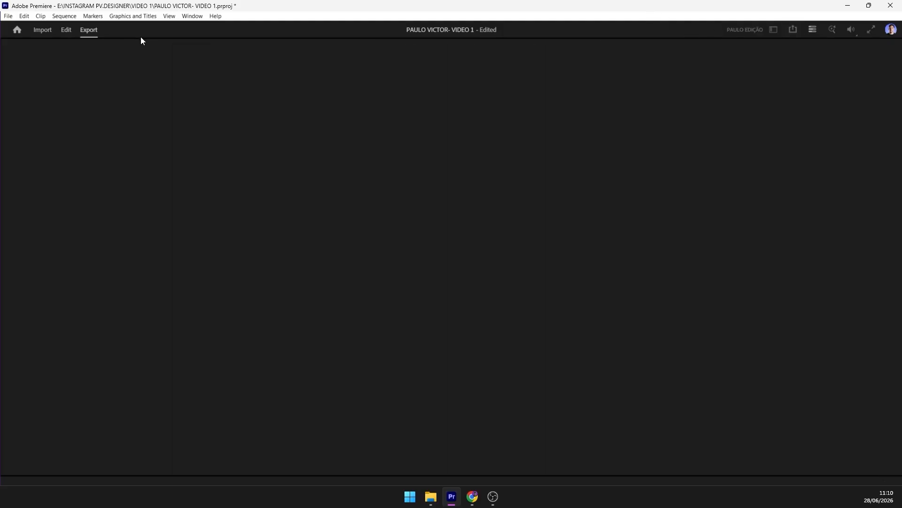
{"action": "left_click", "coordinate": [258, 137]}
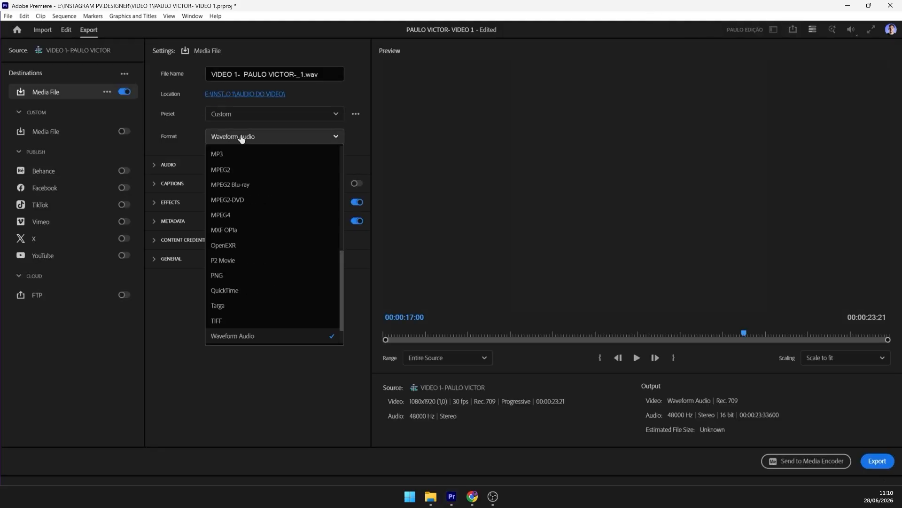
{"action": "scroll", "coordinate": [260, 329], "scroll_direction": "up", "scroll_amount": 1}
{"action": "scroll", "coordinate": [260, 329], "scroll_direction": "down", "scroll_amount": 2}
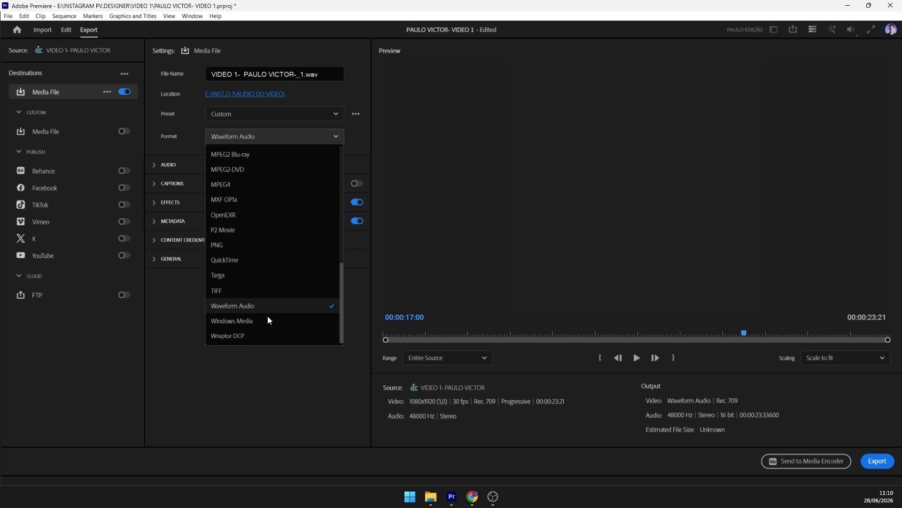
{"action": "left_click", "coordinate": [266, 86]}
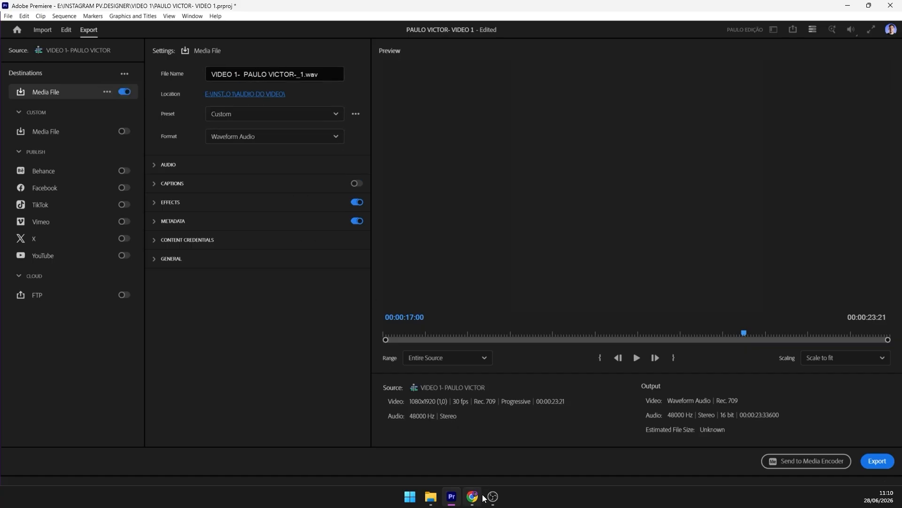
Step: Search Windows for "leve" and launch the CN Levelator application
{"action": "left_click", "coordinate": [410, 496]}
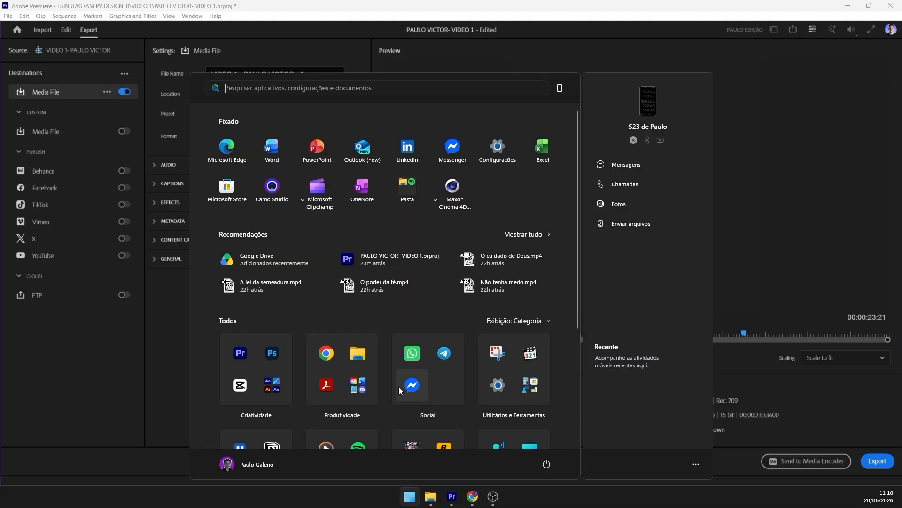
{"action": "type", "text": "leve"}
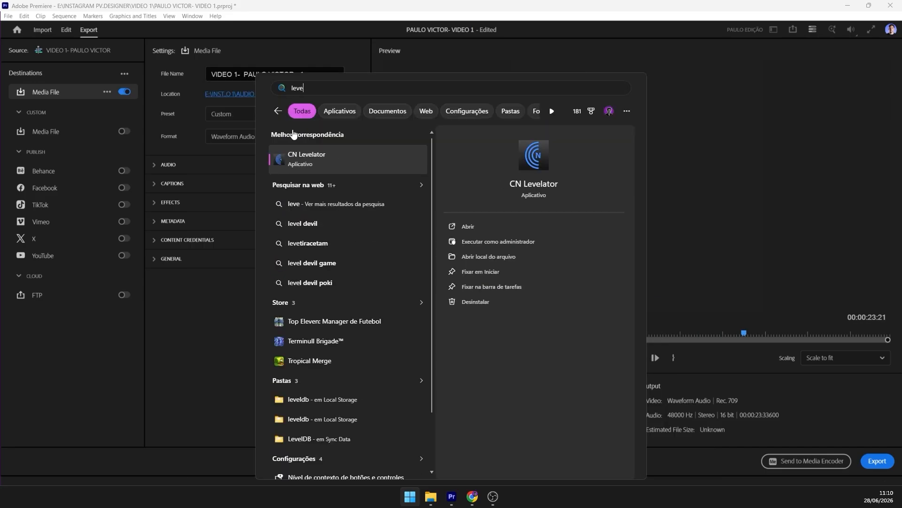
{"action": "left_click", "coordinate": [308, 155]}
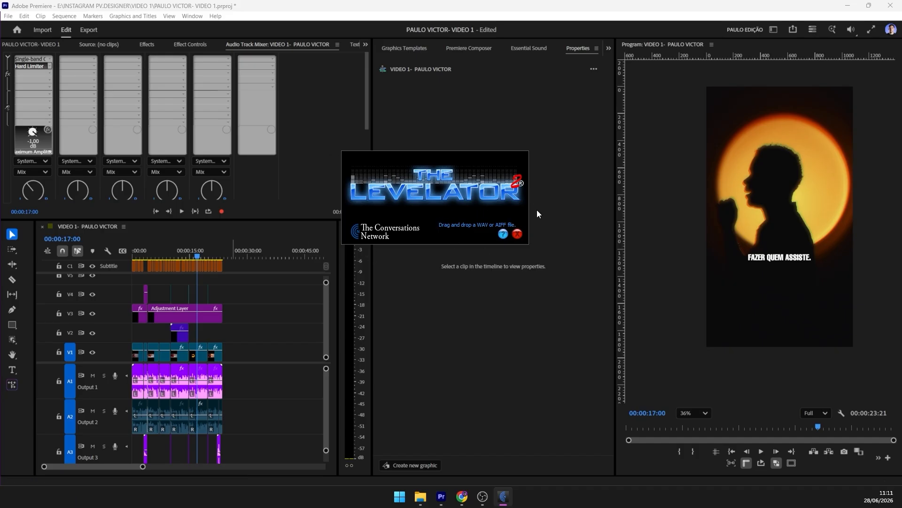
Step: Close Levelator and scrub the Premiere sequence from its start to 00:00:12:00
{"action": "left_click", "coordinate": [517, 235]}
{"action": "key", "text": "space"}
{"action": "left_click", "coordinate": [133, 257]}
{"action": "left_click_drag", "start_coordinate": [131, 255], "coordinate": [178, 260]}
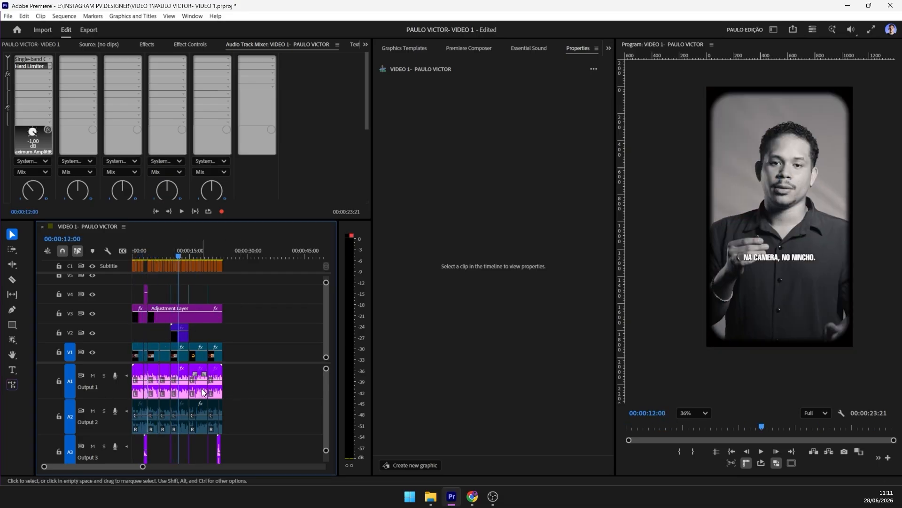
Step: Select the main clips on V1 and A1, look up DeNoise among the track's noise reduction effects, and view the clips' Essential Sound settings
{"action": "left_click_drag", "start_coordinate": [253, 383], "coordinate": [129, 350]}
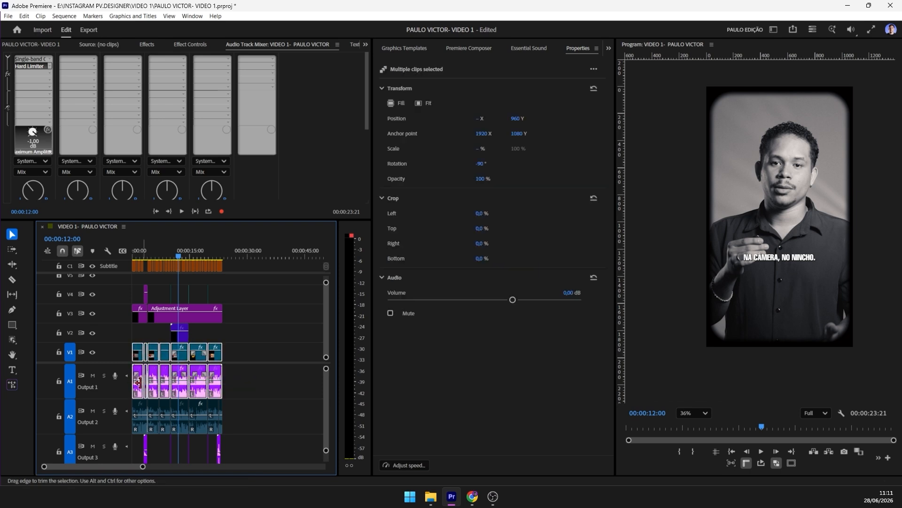
{"action": "left_click", "coordinate": [51, 80]}
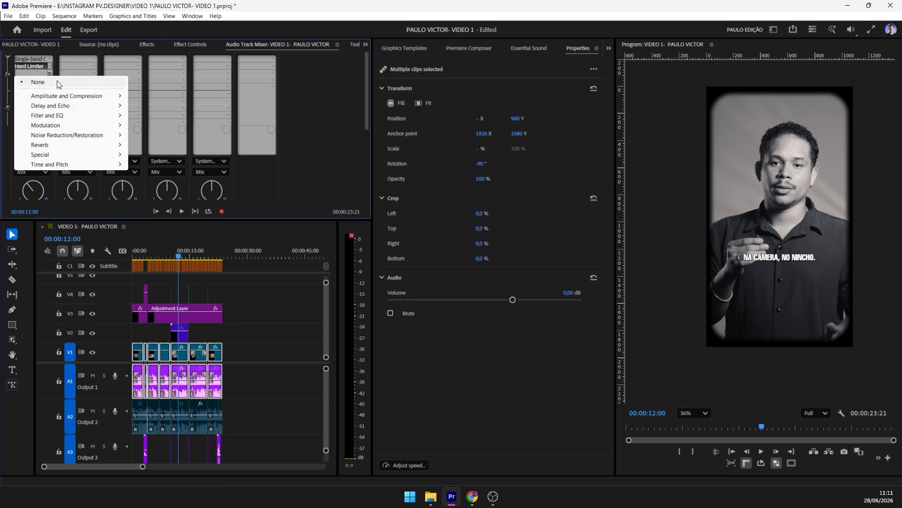
{"action": "mouse_move", "coordinate": [67, 134]}
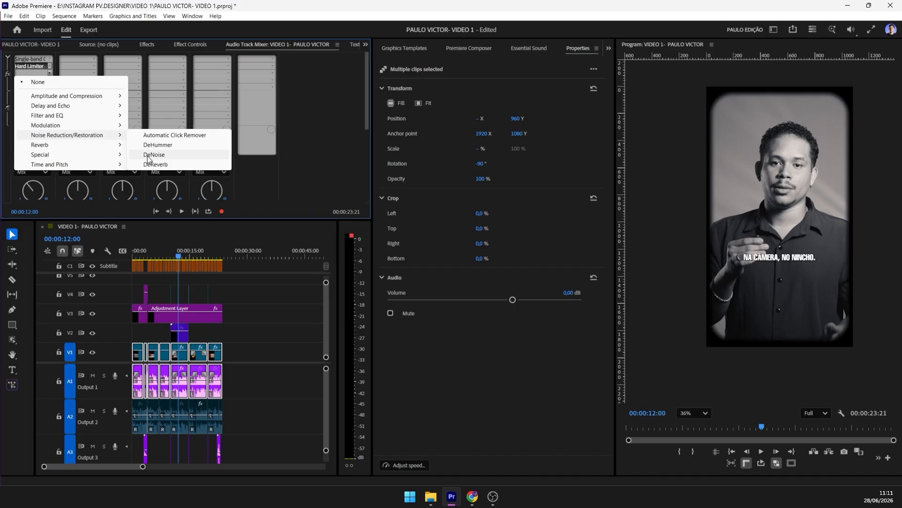
{"action": "left_click", "coordinate": [146, 155]}
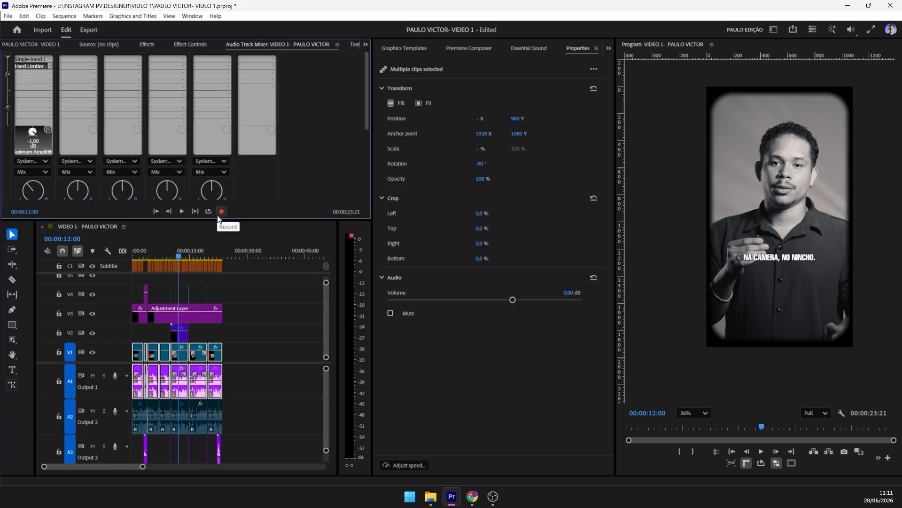
{"action": "left_click", "coordinate": [540, 50]}
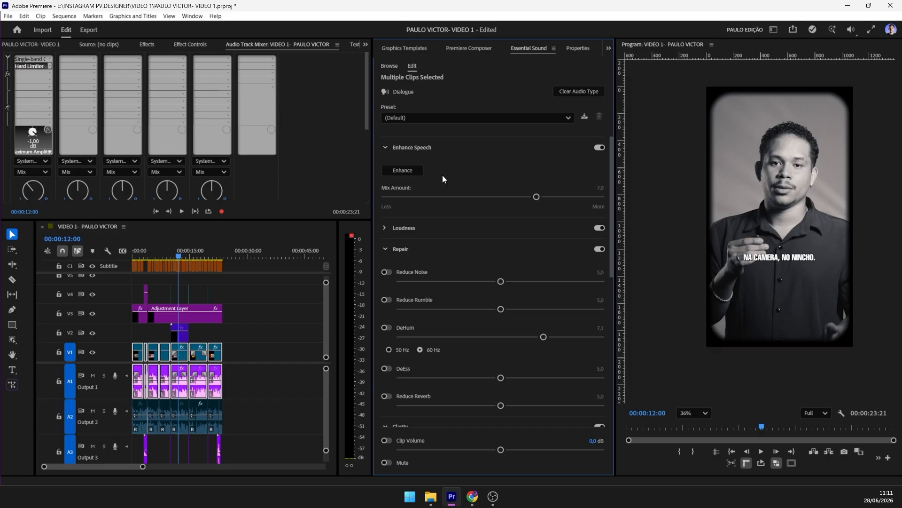
Step: Deselect the clips, move the playhead to 00:00:17:04 and save the project
{"action": "left_click", "coordinate": [250, 314]}
{"action": "left_click_drag", "start_coordinate": [246, 250], "coordinate": [198, 265]}
{"action": "key", "text": "ctrl+s"}
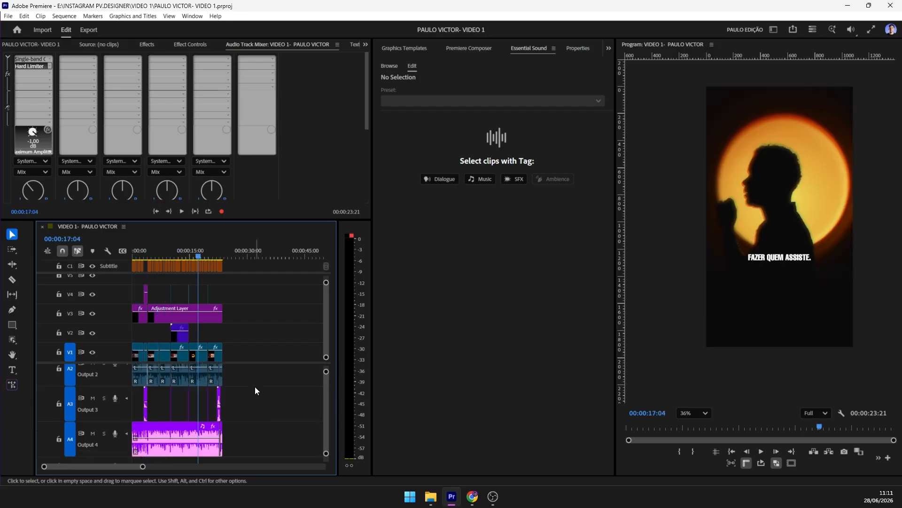
Step: Select the FUNK-JAZZ music clip on A4 and scrub along it to 00:00:17:24
{"action": "scroll", "coordinate": [254, 387], "scroll_direction": "down", "scroll_amount": 2}
{"action": "left_click", "coordinate": [187, 413]}
{"action": "left_click_drag", "start_coordinate": [143, 467], "coordinate": [122, 466]}
{"action": "left_click_drag", "start_coordinate": [275, 243], "coordinate": [201, 276]}
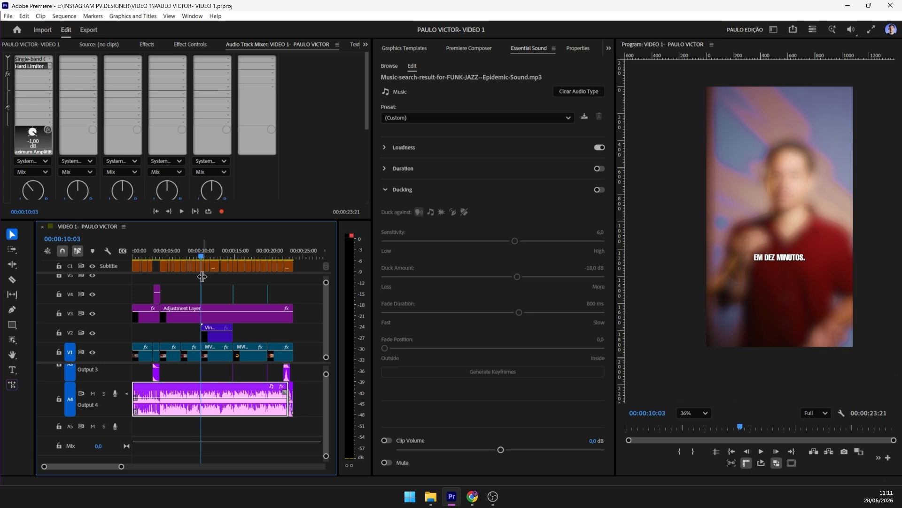
{"action": "left_click_drag", "start_coordinate": [215, 255], "coordinate": [255, 263]}
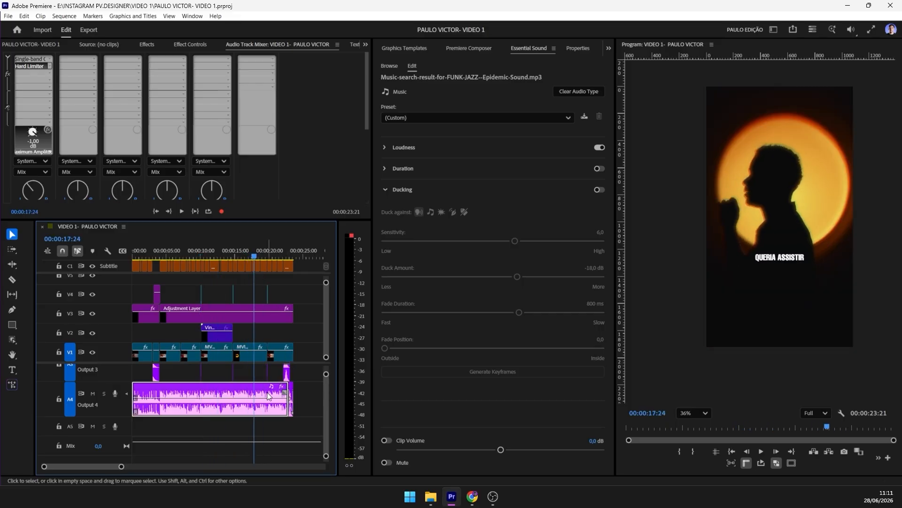
Step: Review the music clip's applied effects and locate DeEsser among the Amplitude and Compression audio effects
{"action": "left_click", "coordinate": [363, 44]}
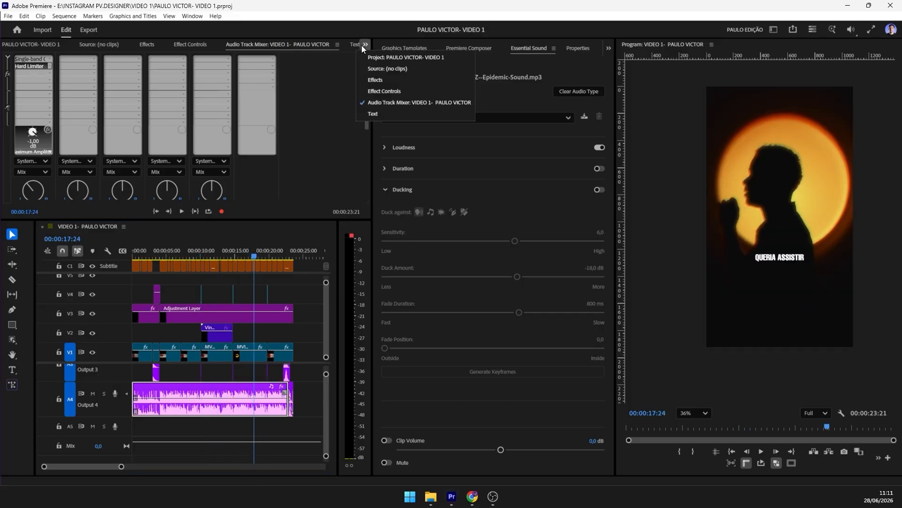
{"action": "left_click", "coordinate": [387, 91]}
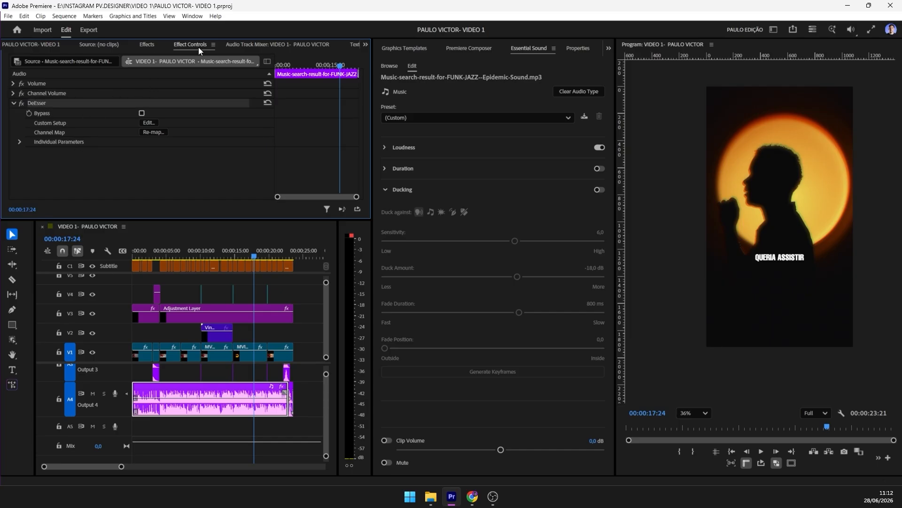
{"action": "left_click", "coordinate": [156, 45]}
{"action": "left_click", "coordinate": [89, 59]}
{"action": "left_click", "coordinate": [12, 99]}
{"action": "left_click", "coordinate": [18, 111]}
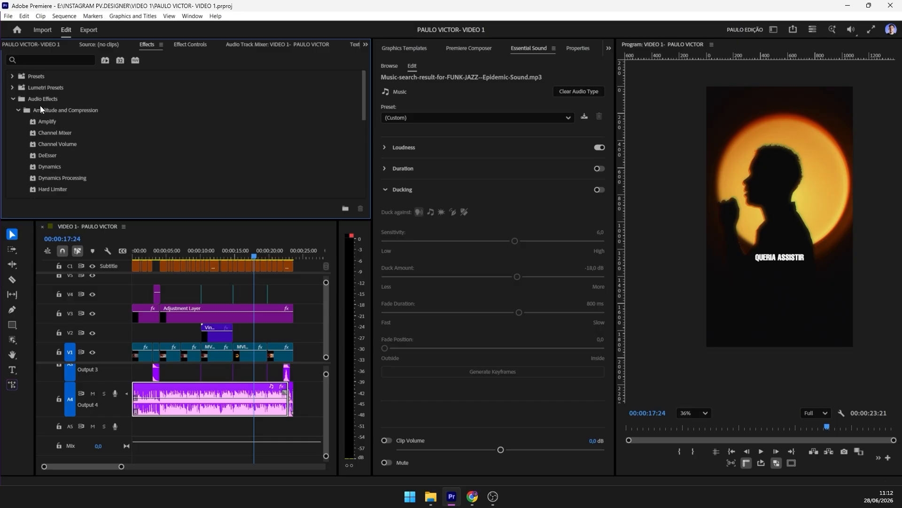
{"action": "scroll", "coordinate": [103, 128], "scroll_direction": "down", "scroll_amount": 1}
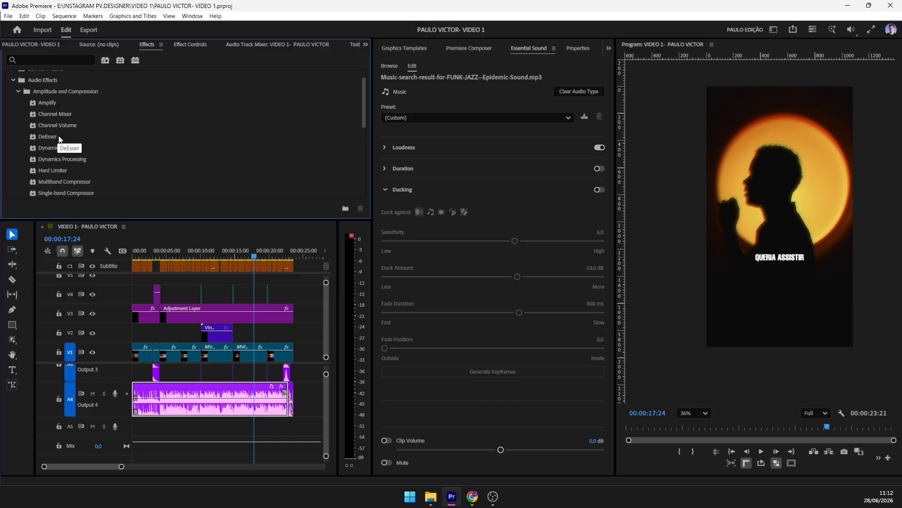
{"action": "left_click", "coordinate": [187, 45]}
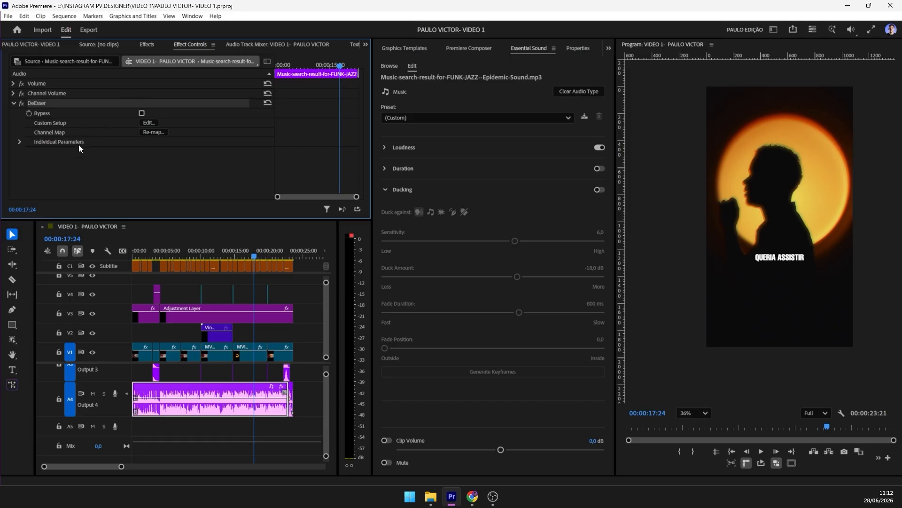
Step: Open the music clip's DeEsser setup, nudge the lower band edge for a bandwidth of 6402 Hz, and close the editor
{"action": "left_click", "coordinate": [154, 123]}
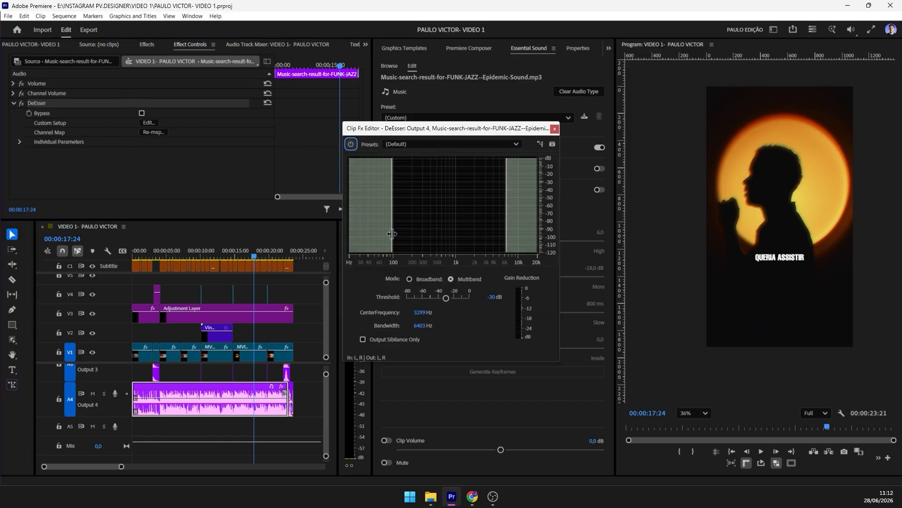
{"action": "mouse_move", "coordinate": [393, 188]}
{"action": "left_mouse_down"}
{"action": "mouse_move", "coordinate": [472, 199]}
{"action": "mouse_move", "coordinate": [392, 197]}
{"action": "left_mouse_up"}
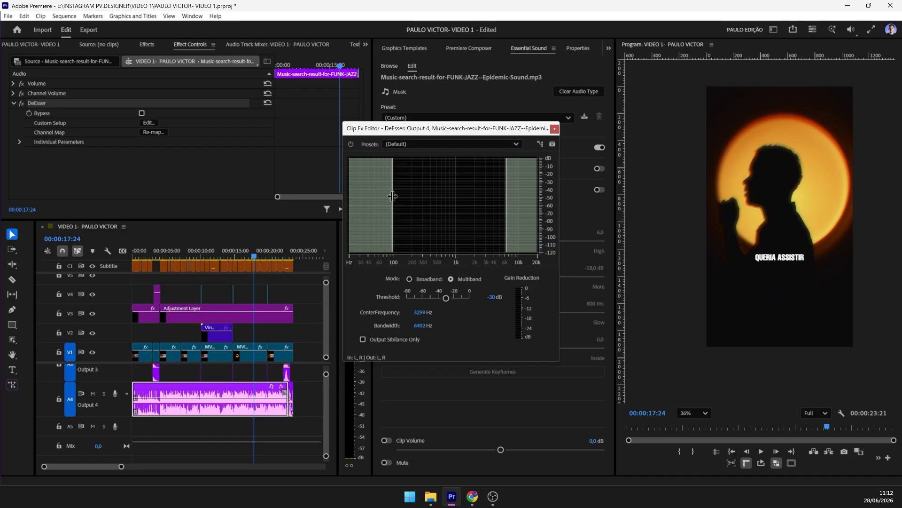
{"action": "left_click", "coordinate": [554, 128]}
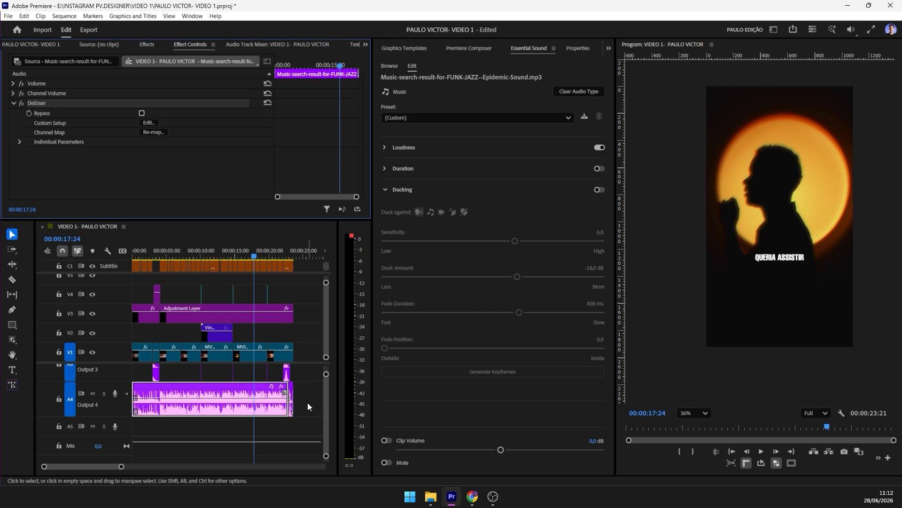
Step: Place the playhead at 00:00:22:27 and select the final music segment on A4 to show its effects
{"action": "left_click_drag", "start_coordinate": [307, 403], "coordinate": [280, 427]}
{"action": "left_click", "coordinate": [279, 428]}
{"action": "left_click_drag", "start_coordinate": [121, 466], "coordinate": [80, 469]}
{"action": "scroll", "coordinate": [163, 431], "scroll_direction": "down", "scroll_amount": 6}
{"action": "mouse_move", "coordinate": [184, 258]}
{"action": "left_mouse_down"}
{"action": "mouse_move", "coordinate": [193, 252]}
{"action": "mouse_move", "coordinate": [182, 253]}
{"action": "left_mouse_up"}
{"action": "left_click", "coordinate": [196, 402]}
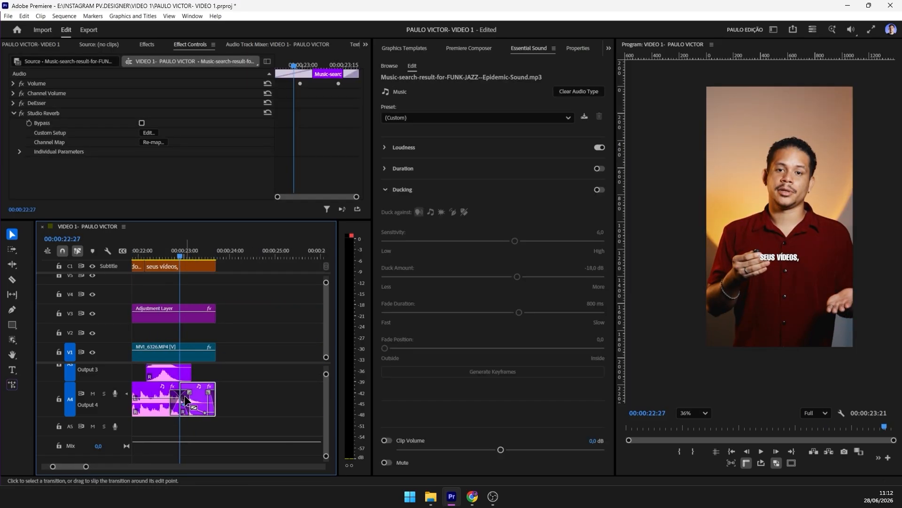
Step: Examine the fades at the end of A4, scrub to 00:00:23:10 and reselect the final music segment
{"action": "left_click", "coordinate": [175, 427]}
{"action": "left_click_drag", "start_coordinate": [92, 468], "coordinate": [75, 467]}
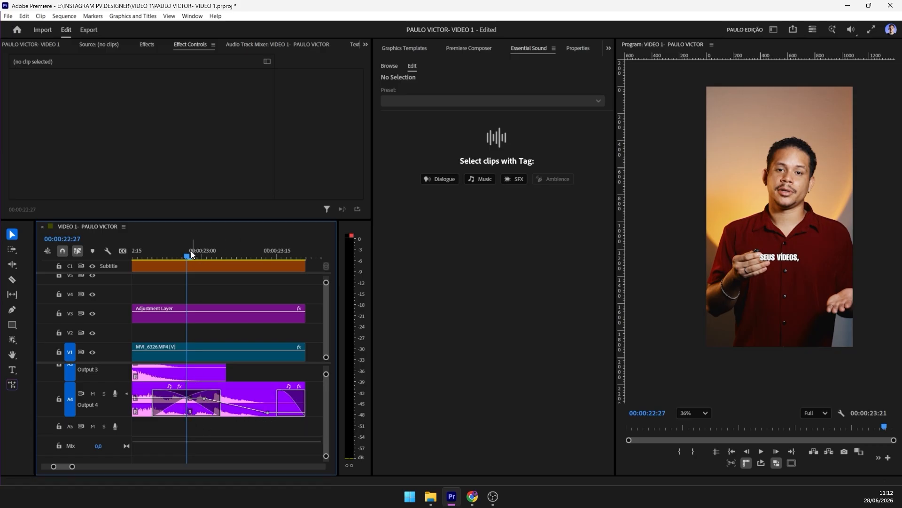
{"action": "left_click", "coordinate": [216, 256]}
{"action": "left_click_drag", "start_coordinate": [213, 263], "coordinate": [247, 279]}
{"action": "left_click", "coordinate": [244, 394]}
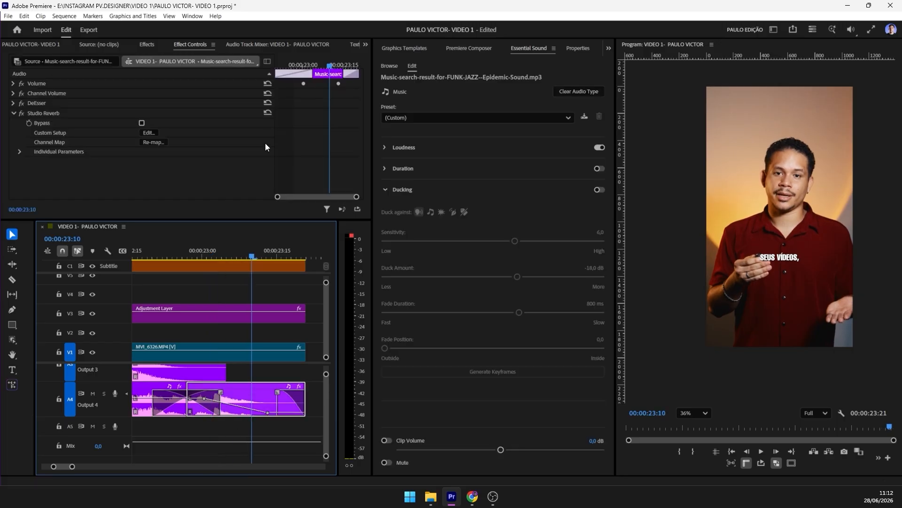
Step: Search the effects for "studio" and demonstrate applying Studio Reverb to the final music segment
{"action": "left_click", "coordinate": [147, 44]}
{"action": "left_click", "coordinate": [82, 58]}
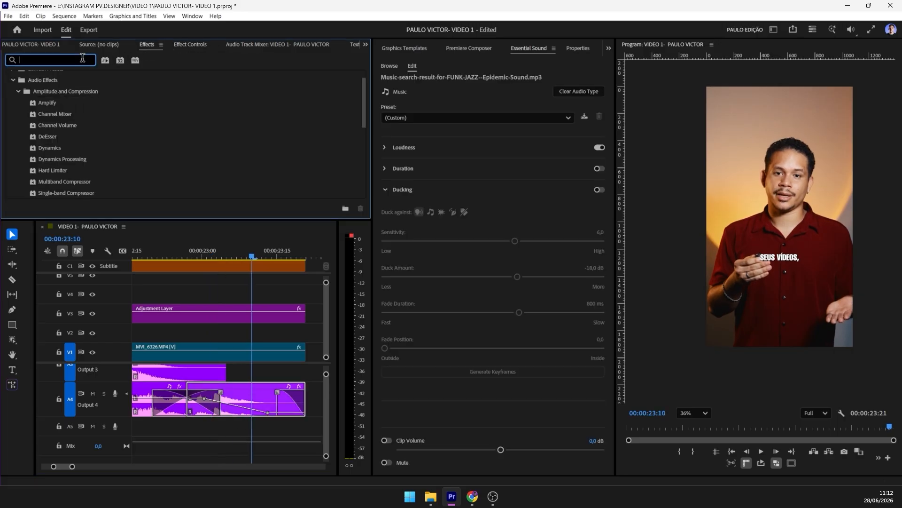
{"action": "type", "text": "studio"}
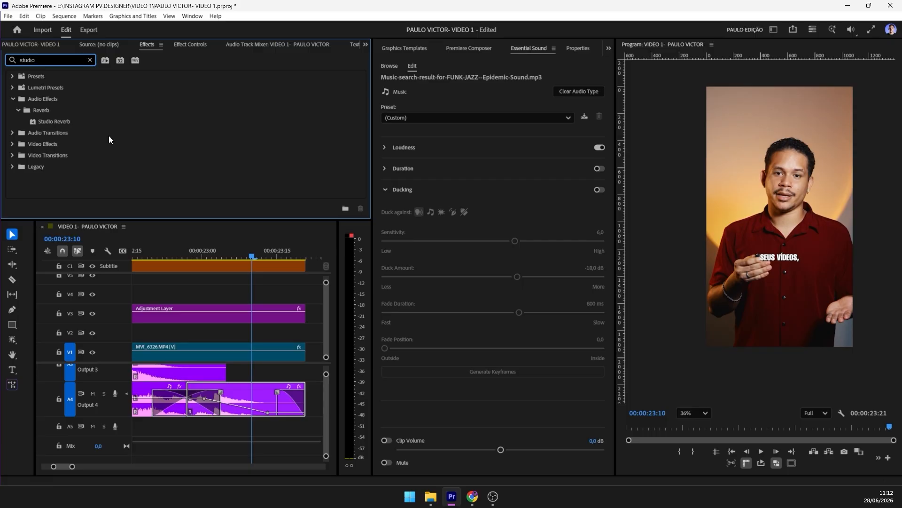
{"action": "left_click_drag", "start_coordinate": [47, 122], "coordinate": [277, 409]}
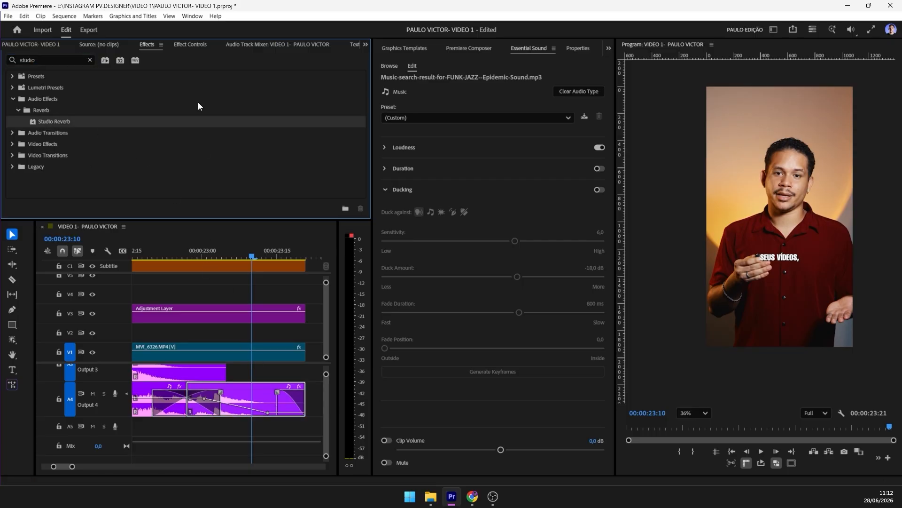
Step: Open the final music segment's Studio Reverb setup, review its Great Hall preset settings, and close the editor
{"action": "left_click", "coordinate": [193, 45]}
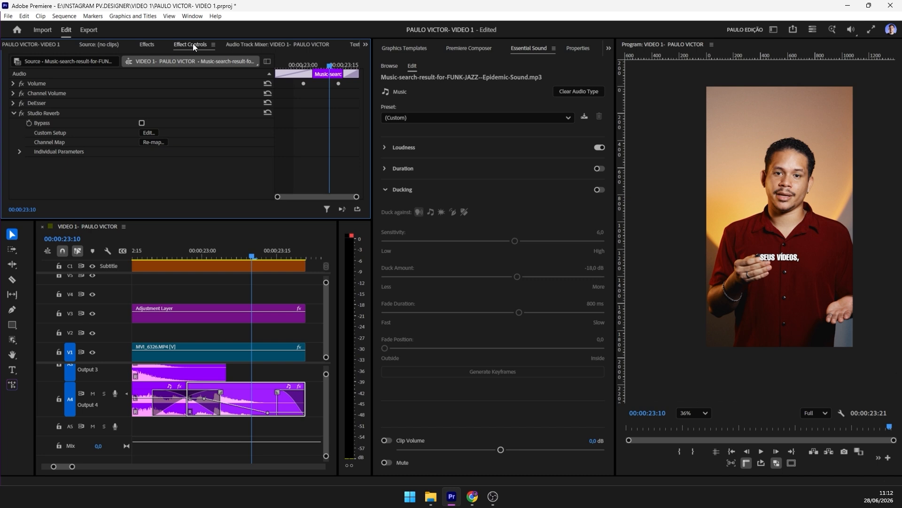
{"action": "left_click", "coordinate": [147, 132]}
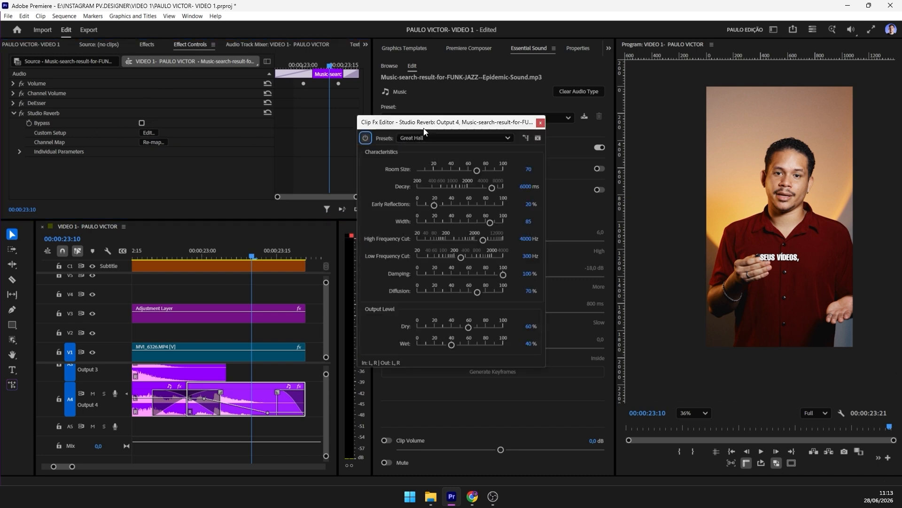
{"action": "left_click", "coordinate": [538, 126]}
Step: Solo the A4 music track and play the ending through to 00:00:23:21
{"action": "left_click_drag", "start_coordinate": [72, 466], "coordinate": [79, 466]}
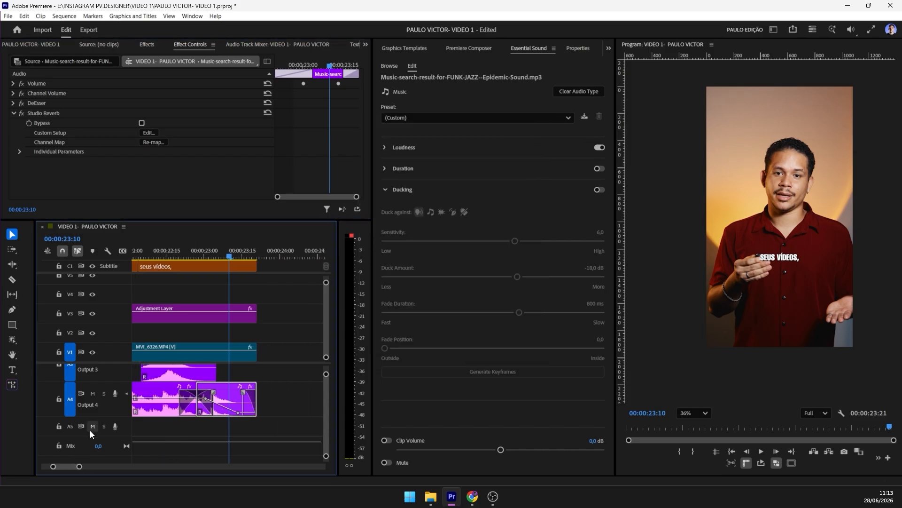
{"action": "left_click", "coordinate": [93, 397]}
{"action": "left_click", "coordinate": [93, 398]}
{"action": "left_click", "coordinate": [148, 258]}
{"action": "key", "text": "space"}
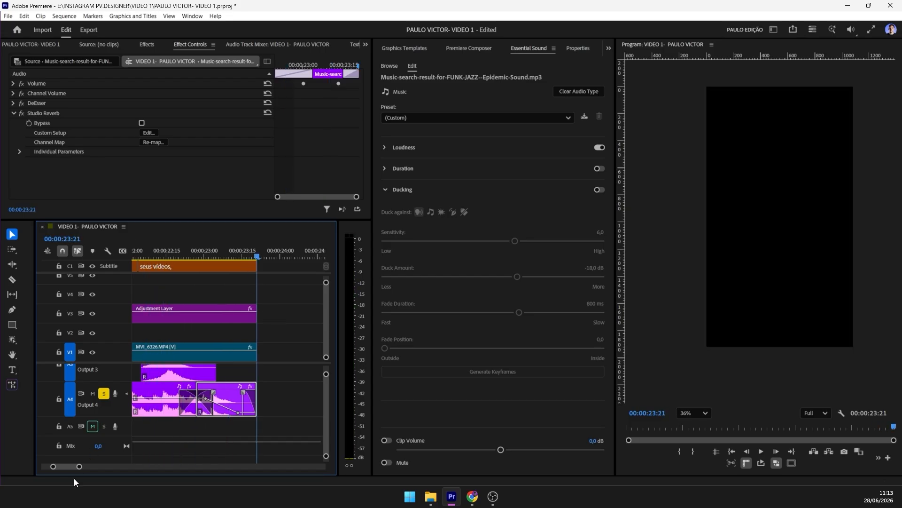
Step: Replace the final reverb segment on A4 by extending the preceding music to the sequence end with a fade-out, and play it back
{"action": "mouse_move", "coordinate": [79, 466]}
{"action": "left_mouse_down"}
{"action": "mouse_move", "coordinate": [92, 466]}
{"action": "mouse_move", "coordinate": [77, 464]}
{"action": "left_mouse_up"}
{"action": "left_click", "coordinate": [263, 375]}
{"action": "left_click_drag", "start_coordinate": [297, 389], "coordinate": [280, 405]}
{"action": "key", "text": "Delete"}
{"action": "left_click_drag", "start_coordinate": [178, 399], "coordinate": [226, 394]}
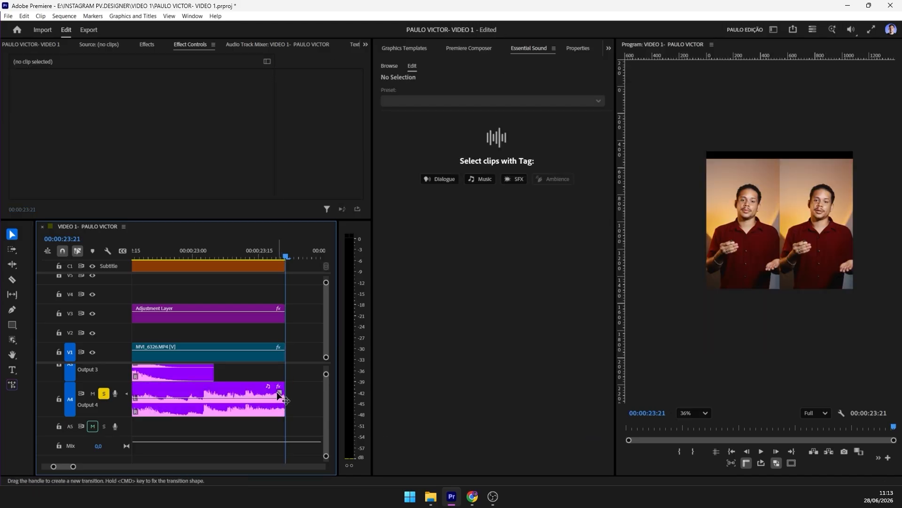
{"action": "left_click", "coordinate": [222, 254]}
{"action": "key", "text": "space"}
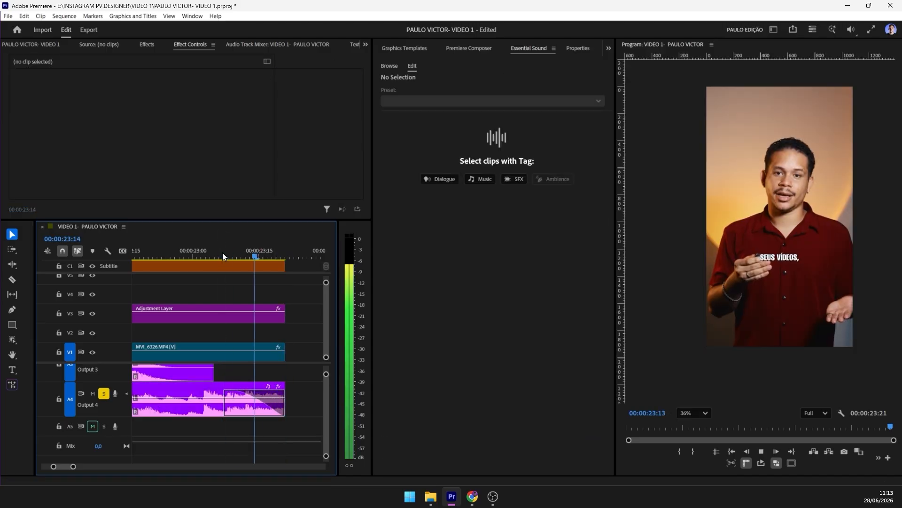
Step: Undo the fade-out, the music extension and the deletion of the final reverb segment on A4
{"action": "key", "text": "ctrl+z"}
{"action": "key", "text": "ctrl+z"}
{"action": "key", "text": "ctrl+z"}
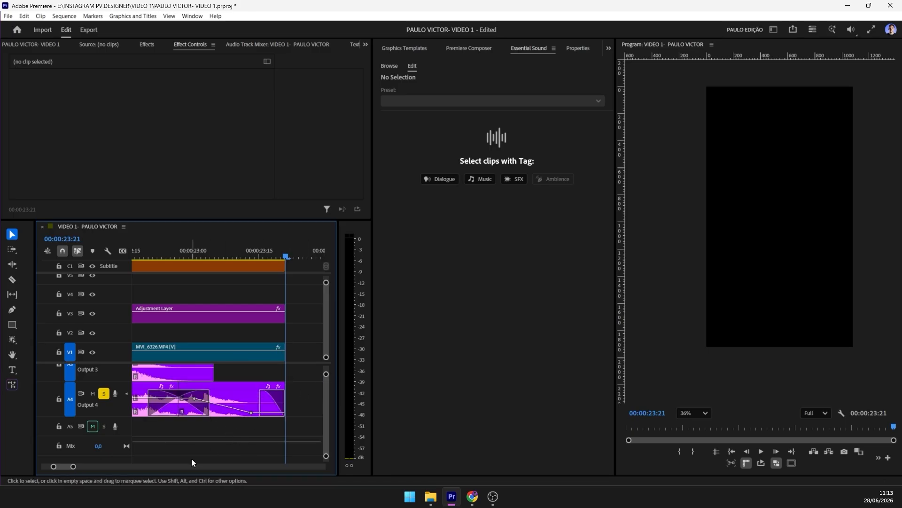
Step: Turn off solo on A4 and scrub through the whole sequence to 00:00:13:03
{"action": "left_click_drag", "start_coordinate": [73, 466], "coordinate": [127, 473]}
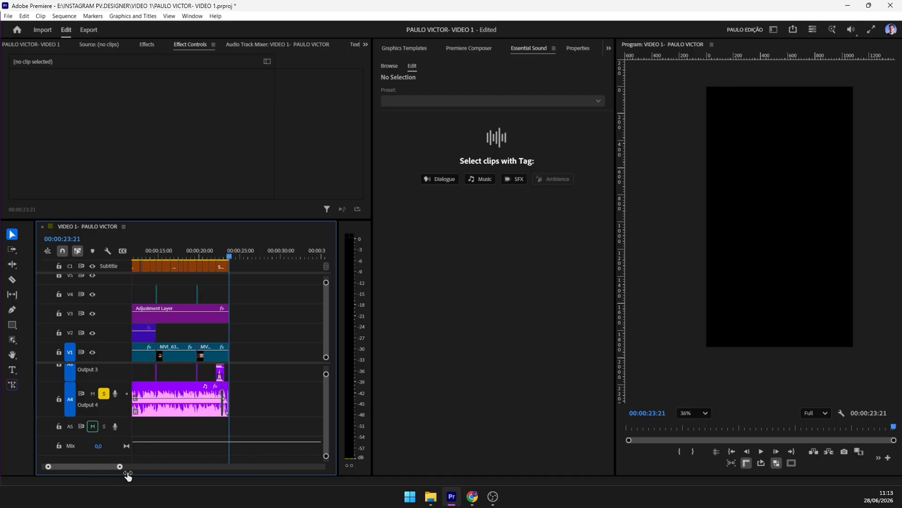
{"action": "left_click_drag", "start_coordinate": [176, 252], "coordinate": [180, 285]}
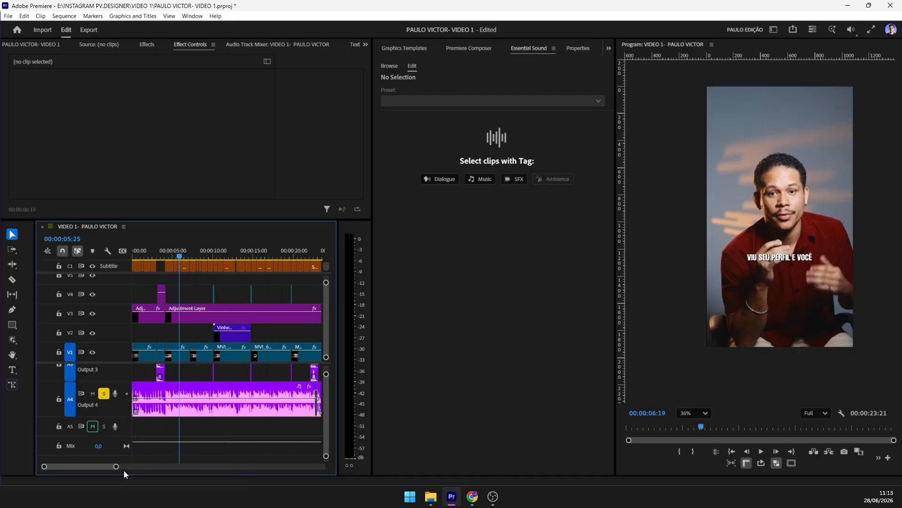
{"action": "left_click_drag", "start_coordinate": [116, 466], "coordinate": [133, 467]}
{"action": "mouse_move", "coordinate": [162, 256]}
{"action": "left_mouse_down"}
{"action": "mouse_move", "coordinate": [153, 271]}
{"action": "mouse_move", "coordinate": [124, 256]}
{"action": "mouse_move", "coordinate": [166, 263]}
{"action": "left_mouse_up"}
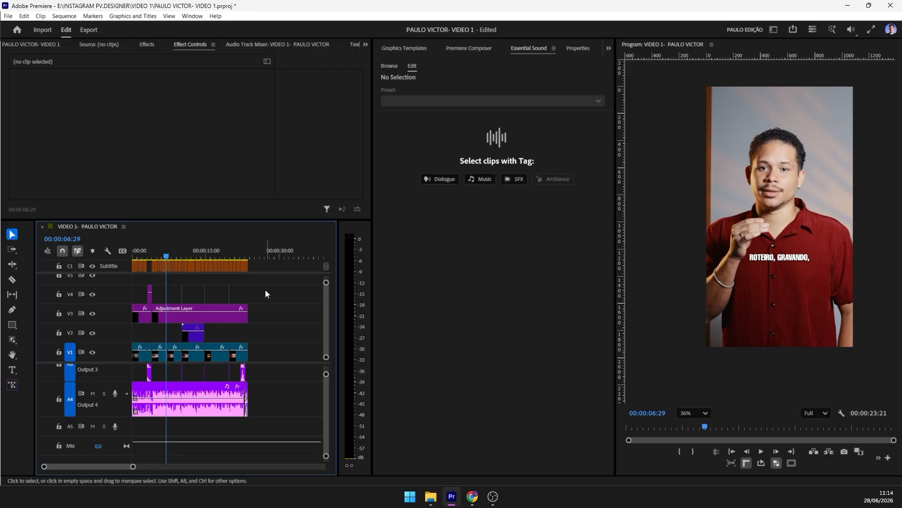
{"action": "left_click_drag", "start_coordinate": [183, 251], "coordinate": [197, 258]}
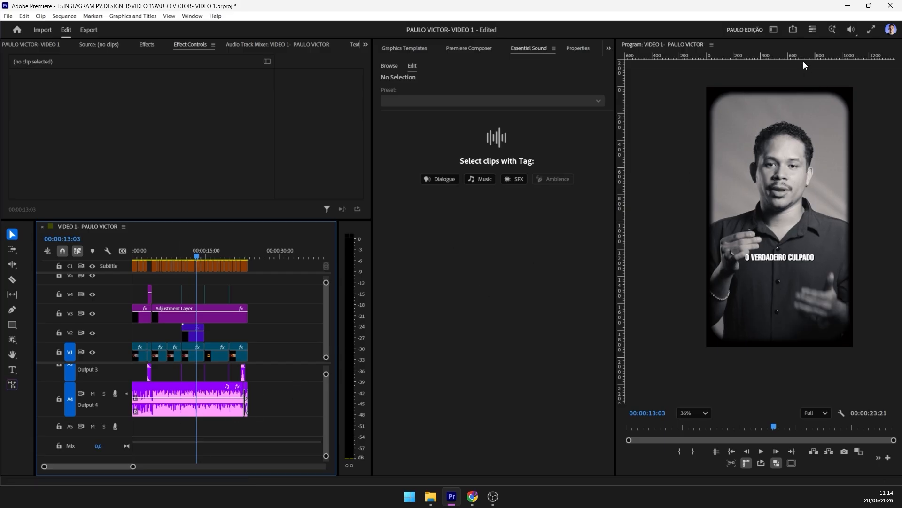
Step: Open Quick Export for the sequence, look through its available presets and close the list without choosing one
{"action": "left_click", "coordinate": [794, 29]}
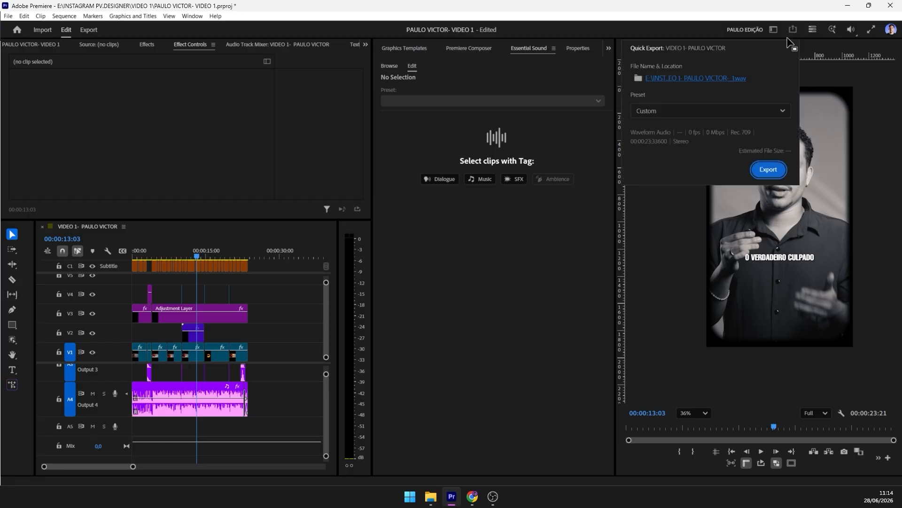
{"action": "left_click", "coordinate": [710, 111]}
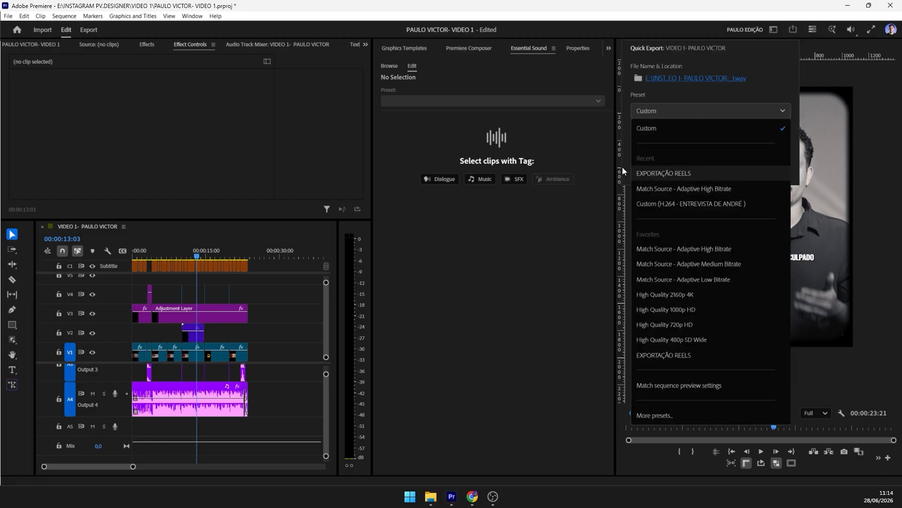
{"action": "left_click", "coordinate": [577, 154]}
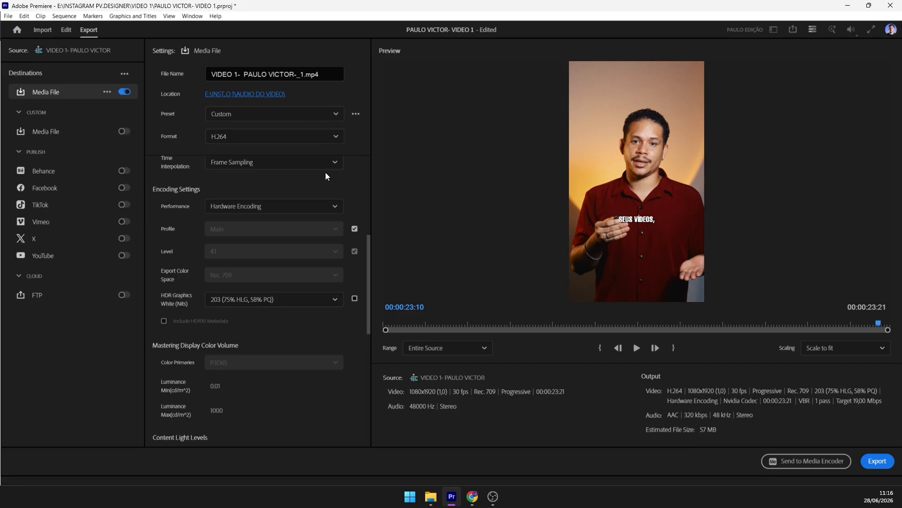
Step: Show the save and import options for presets in the H.264 export settings, and return to the editing workspace
{"action": "left_click", "coordinate": [356, 114]}
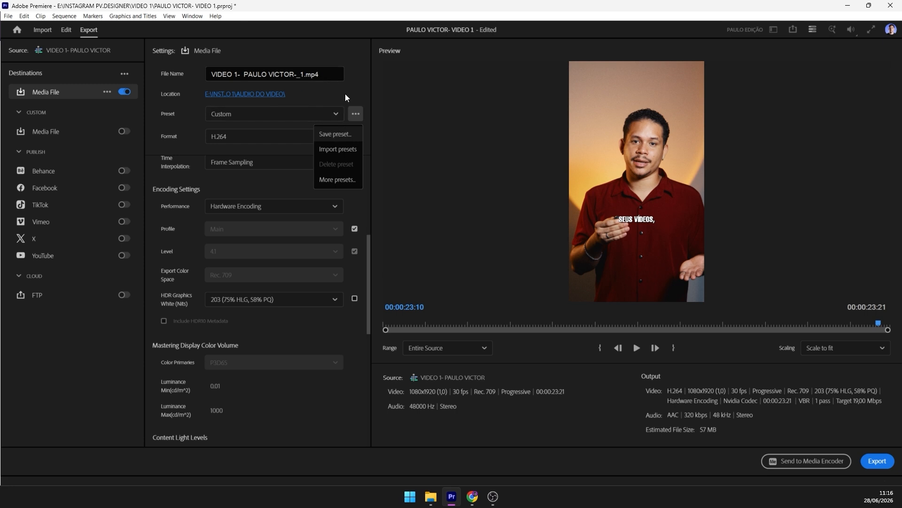
{"action": "left_click", "coordinate": [66, 30]}
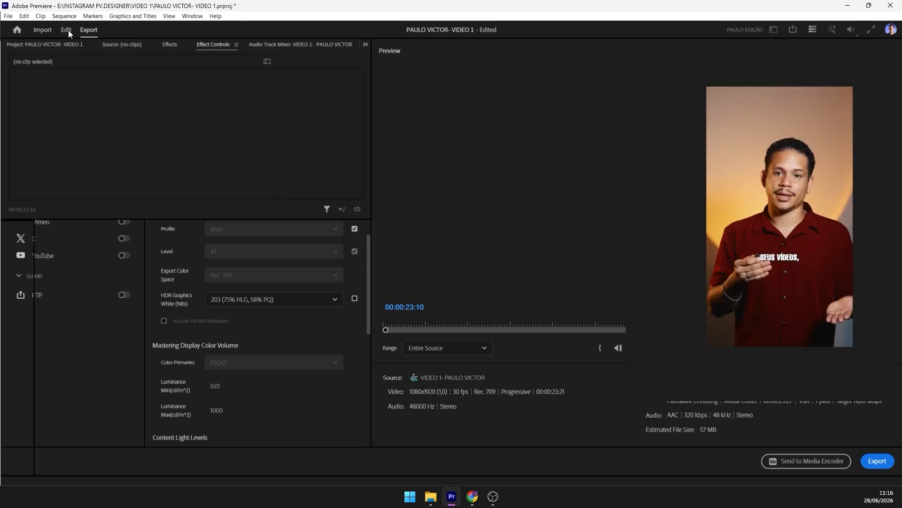
Step: Review the EXPORTAÇÃO REELS entry among the Quick Export presets, dismiss Quick Export and scrub the sequence back to 00:00:17:20
{"action": "left_click", "coordinate": [793, 29]}
{"action": "left_click", "coordinate": [689, 111]}
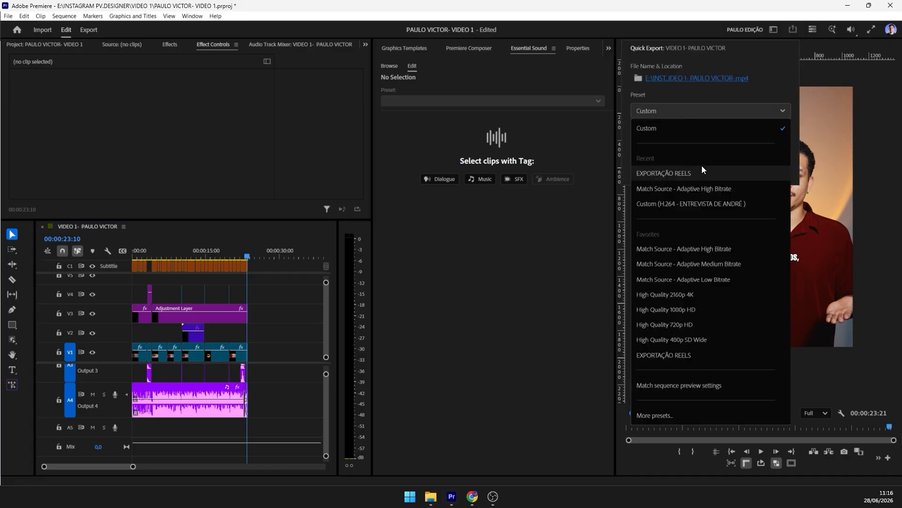
{"action": "left_click", "coordinate": [584, 268]}
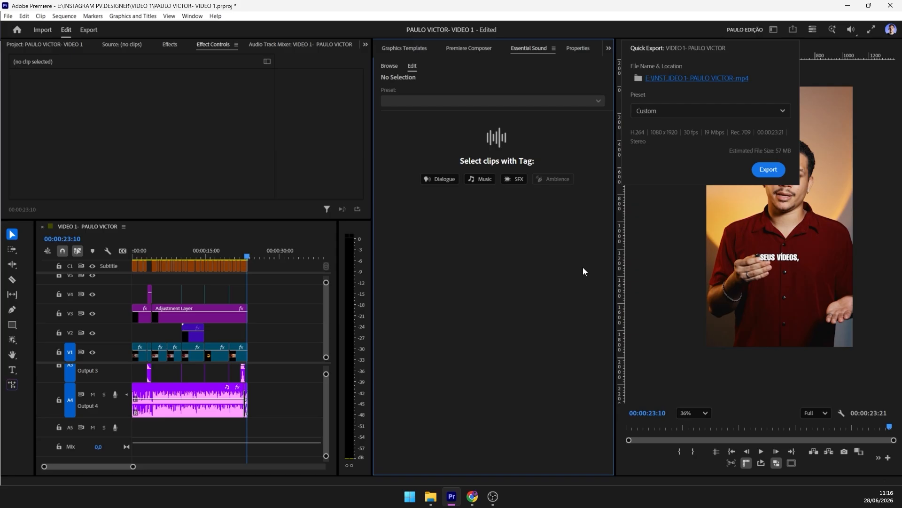
{"action": "left_click", "coordinate": [652, 280]}
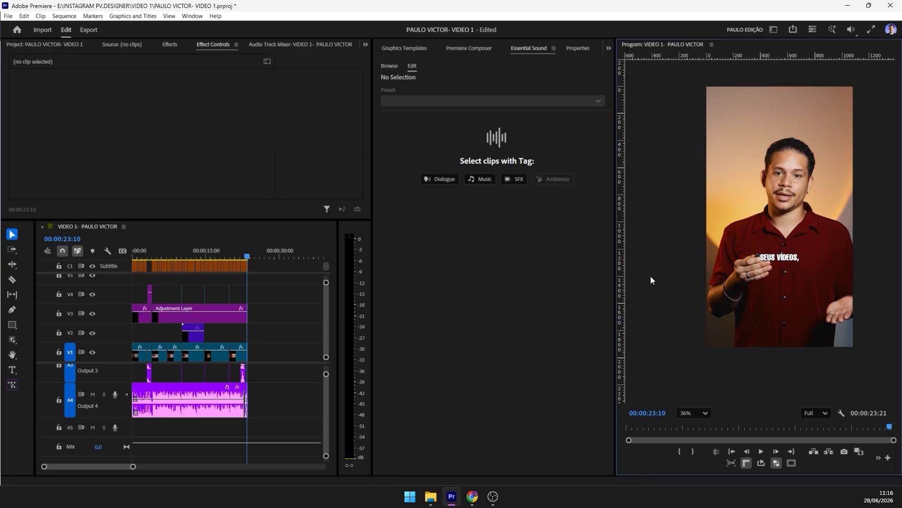
{"action": "left_click_drag", "start_coordinate": [251, 256], "coordinate": [222, 287]}
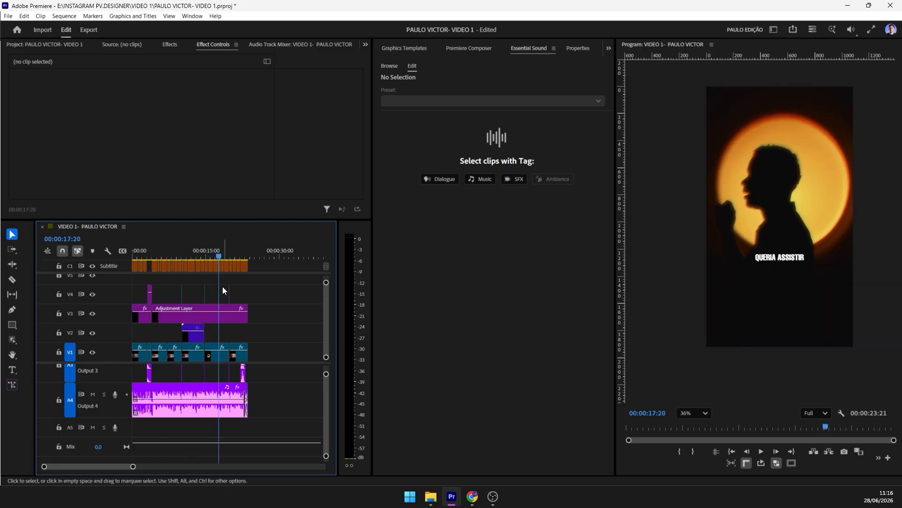